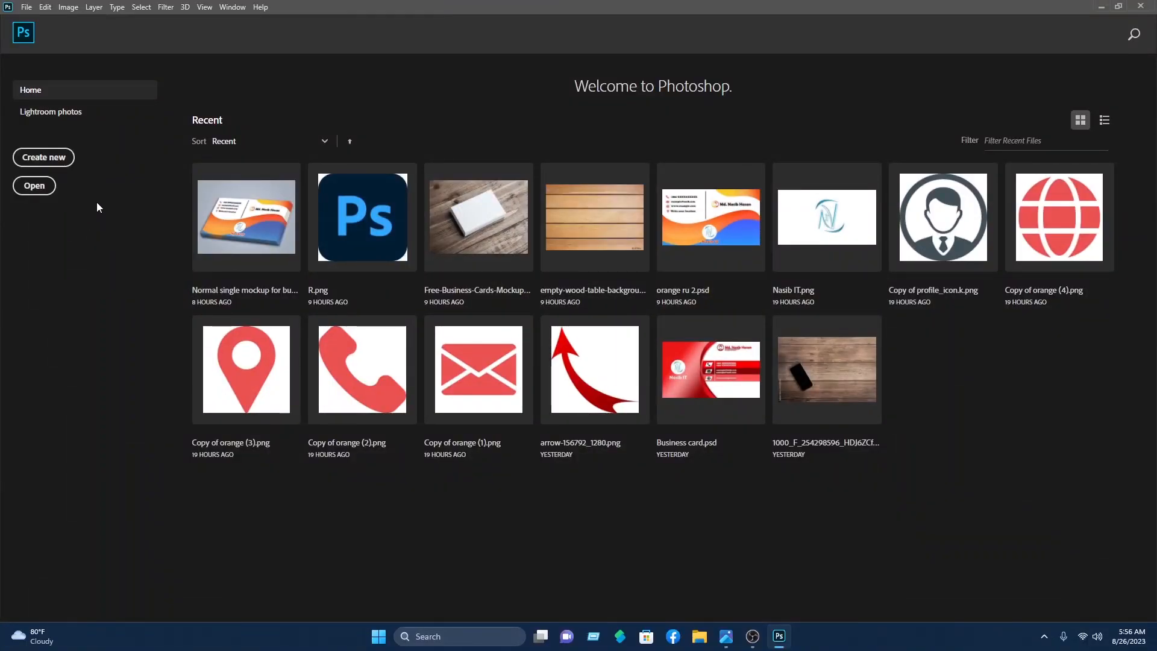
Step: Create a blank 3.5 × 2 inch document at 300 pixels/inch (1050 × 600 px)
{"action": "left_click", "coordinate": [47, 158]}
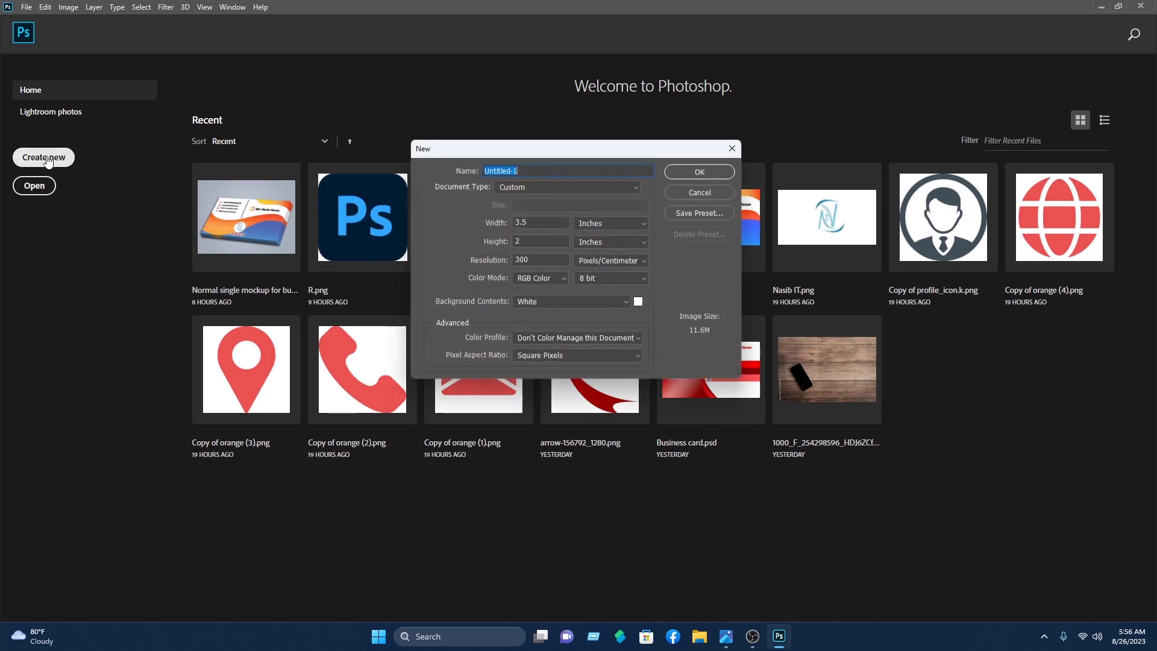
{"action": "left_click", "coordinate": [601, 224]}
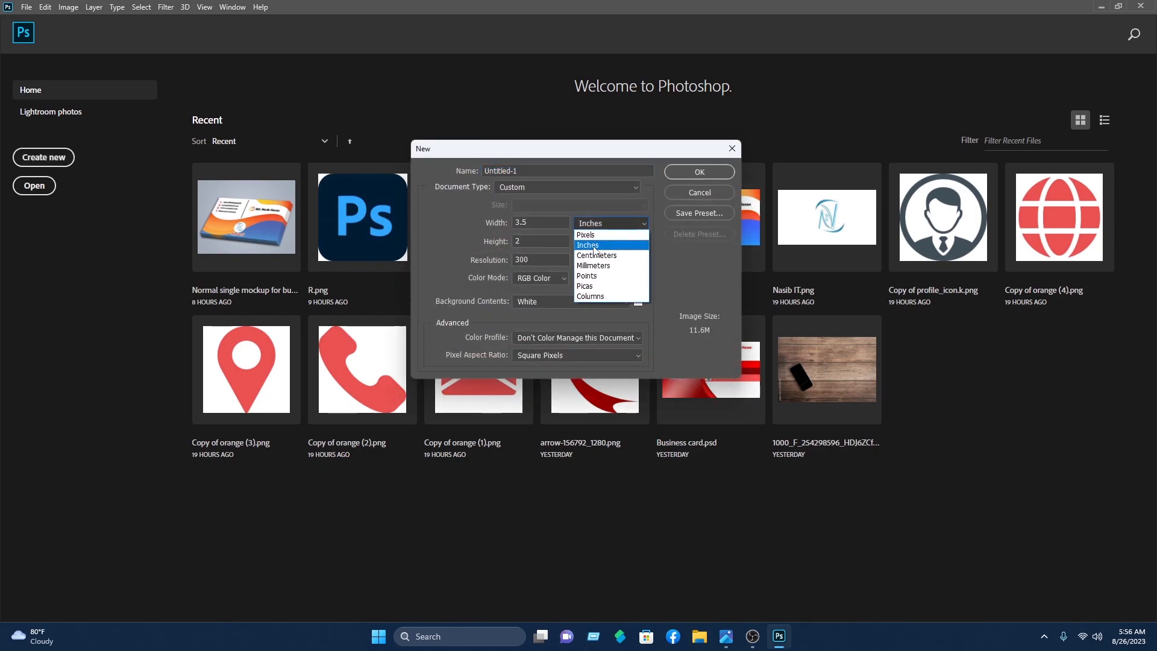
{"action": "left_click", "coordinate": [594, 248]}
{"action": "left_click", "coordinate": [606, 261]}
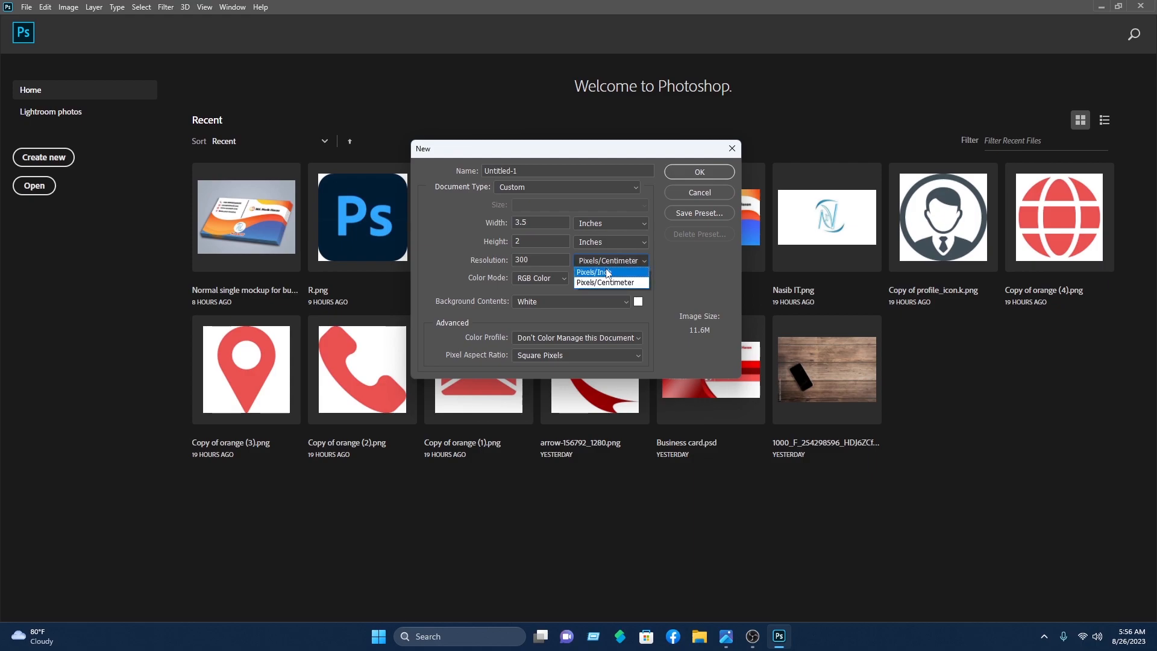
{"action": "left_click", "coordinate": [610, 273]}
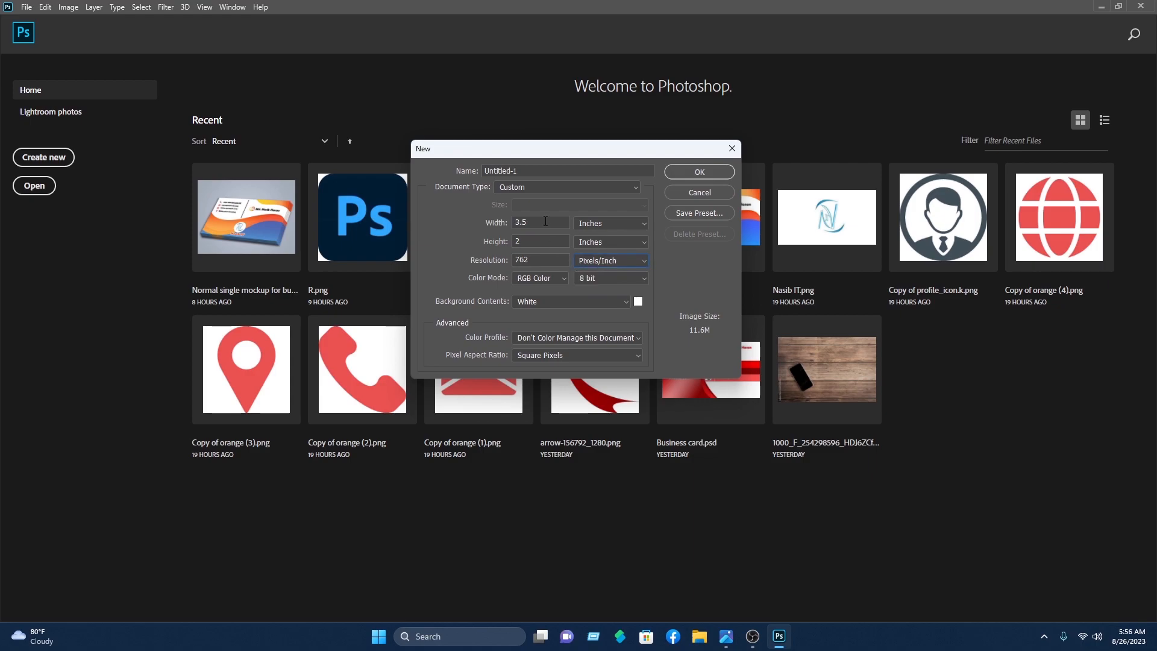
{"action": "double_click", "coordinate": [519, 221]}
{"action": "type", "text": "3.5"}
{"action": "left_click", "coordinate": [535, 241]}
{"action": "double_click", "coordinate": [536, 241]}
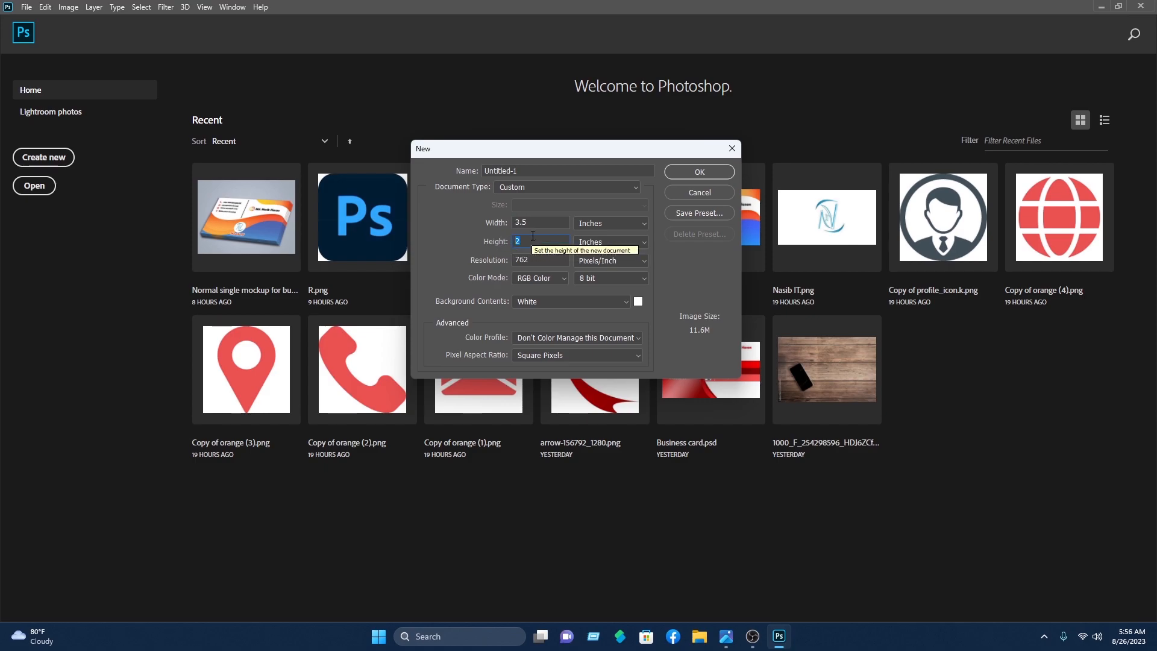
{"action": "type", "text": "2"}
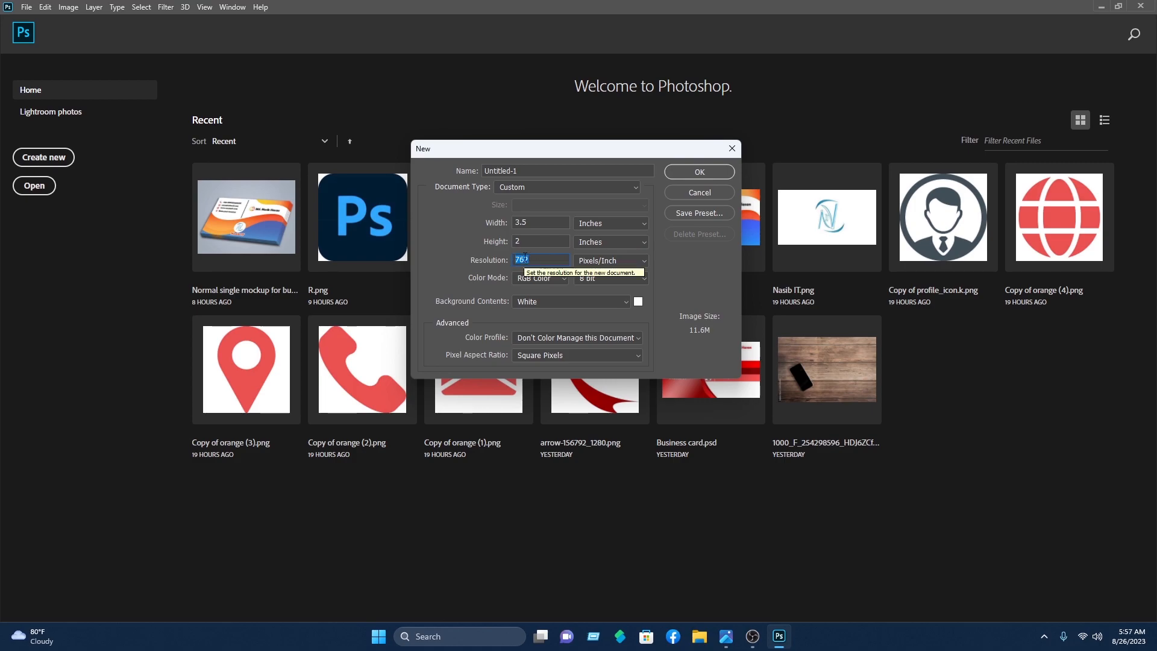
{"action": "type", "text": "300"}
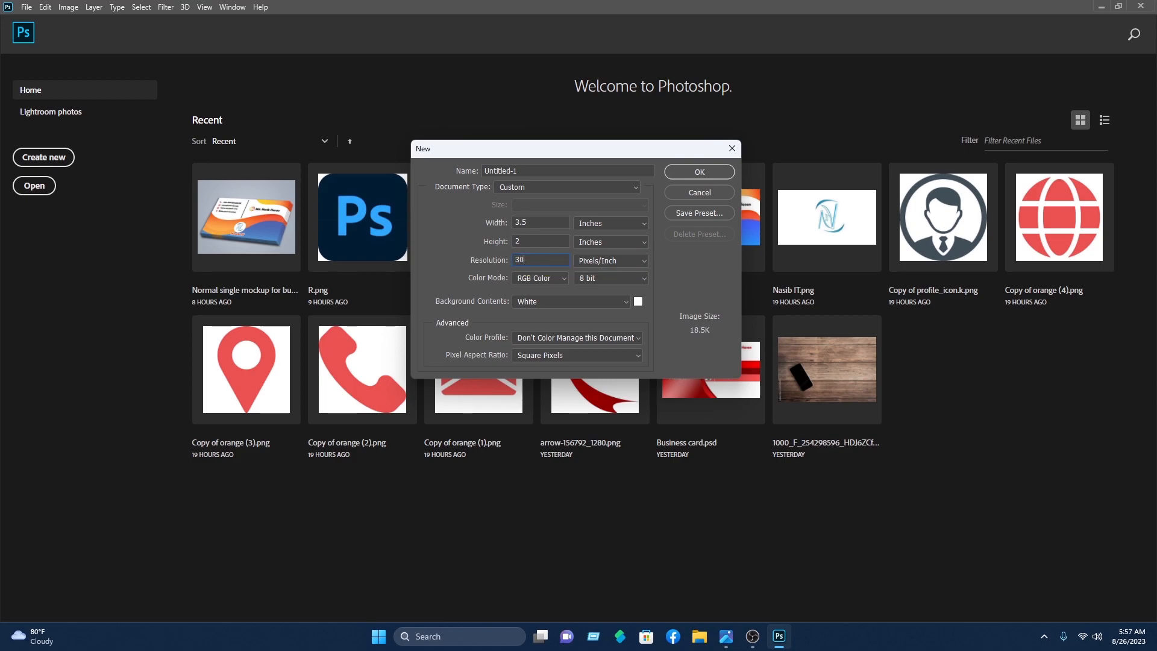
{"action": "left_click", "coordinate": [699, 172]}
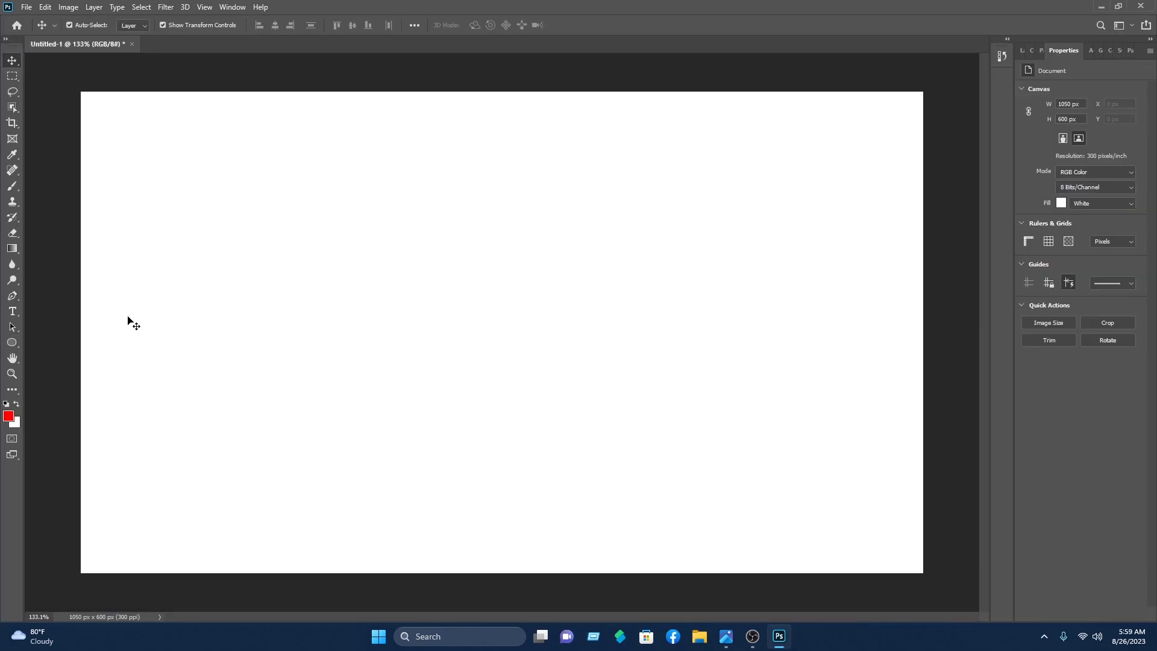
Step: Draw a black circle with the Ellipse Tool over the card's lower left
{"action": "left_click", "coordinate": [12, 343]}
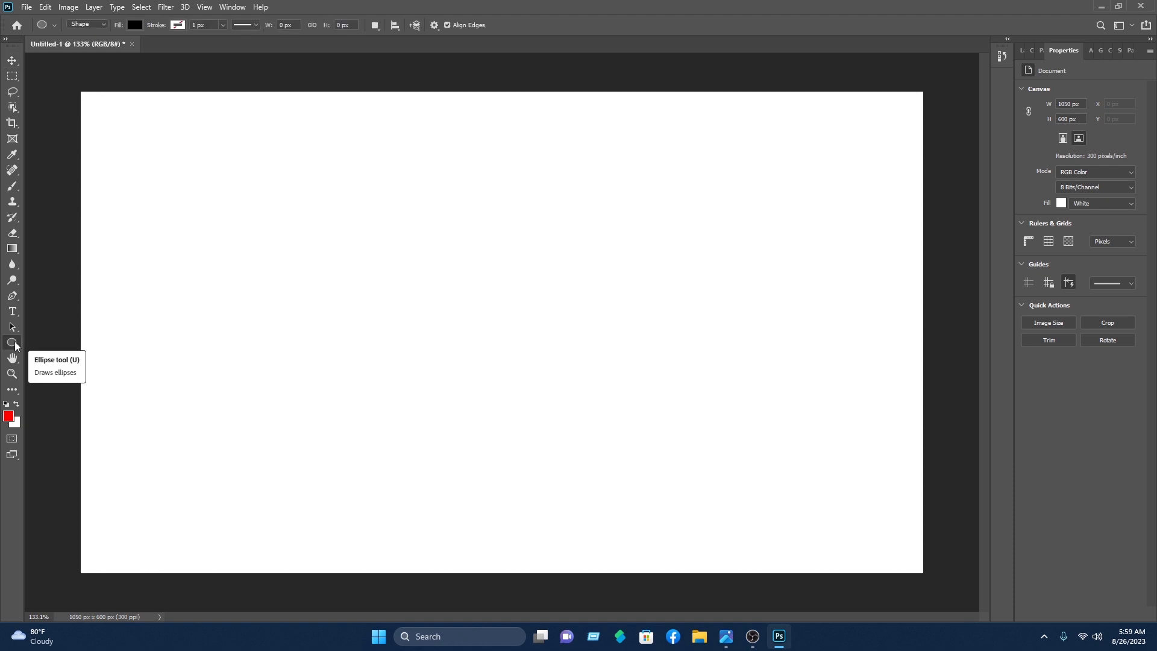
{"action": "right_click", "coordinate": [14, 343]}
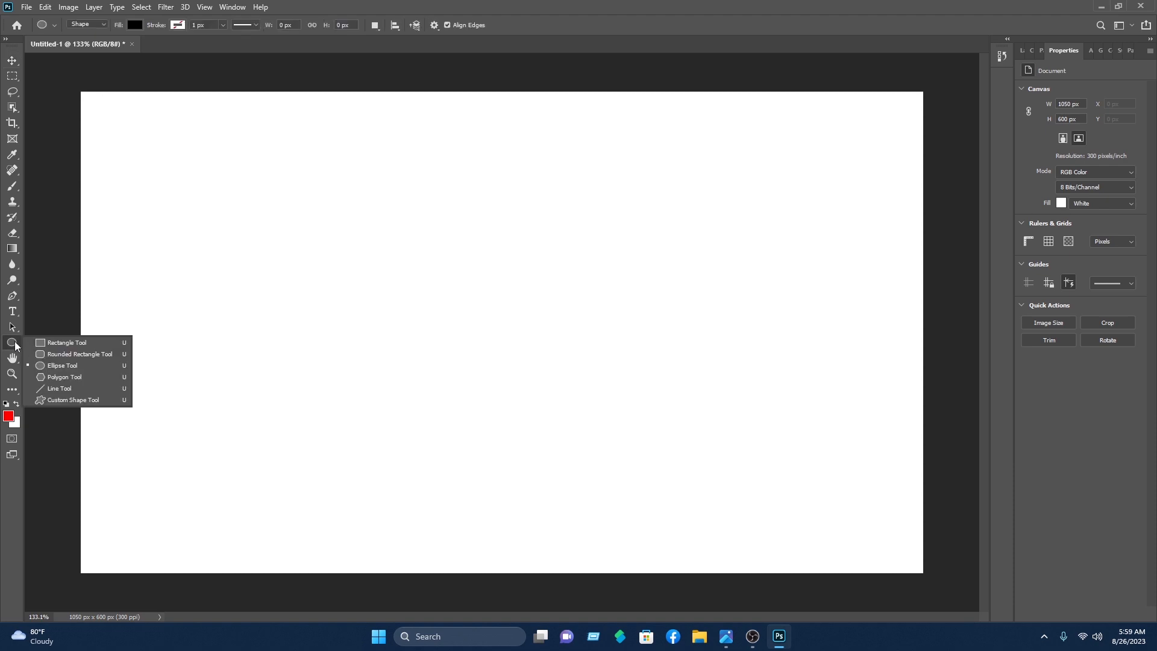
{"action": "left_click", "coordinate": [56, 369]}
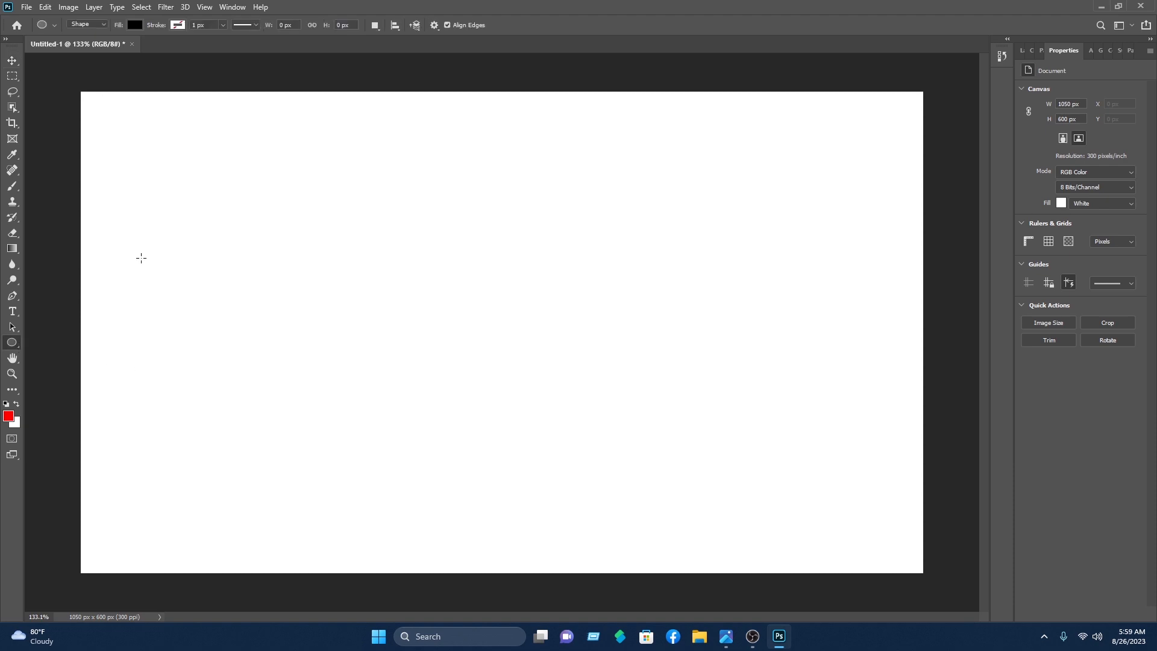
{"action": "left_click_drag", "start_coordinate": [141, 258], "coordinate": [1048, 650]}
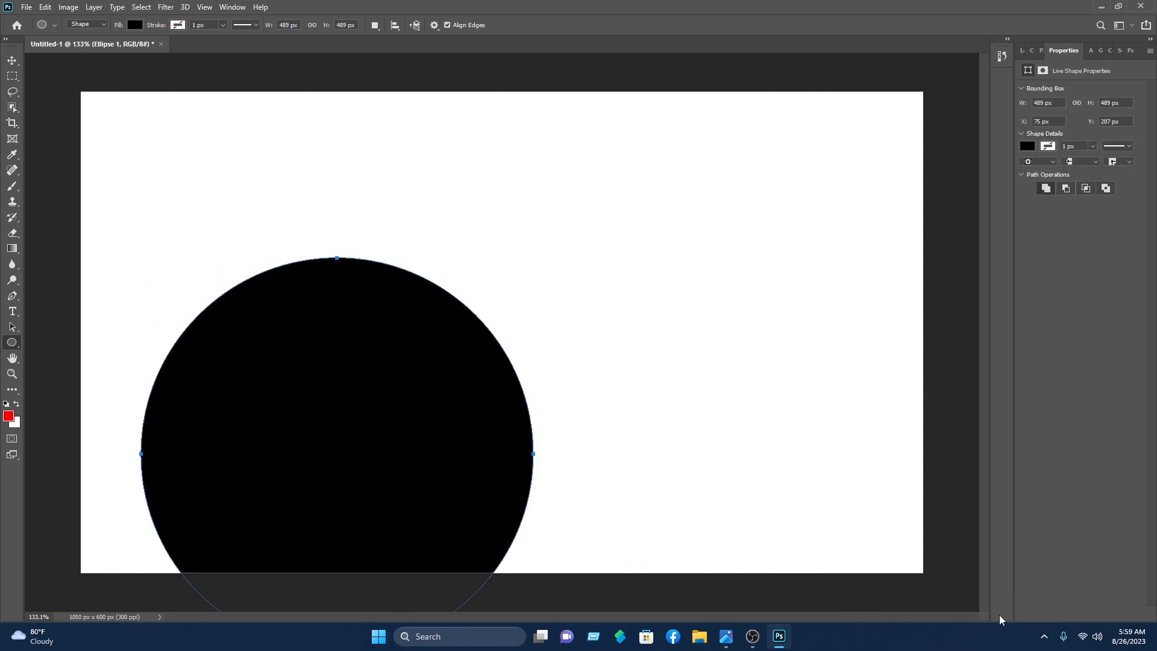
Step: Scale the circle up about 122% past the left and bottom edges, then drag out a copy
{"action": "left_click", "coordinate": [12, 61]}
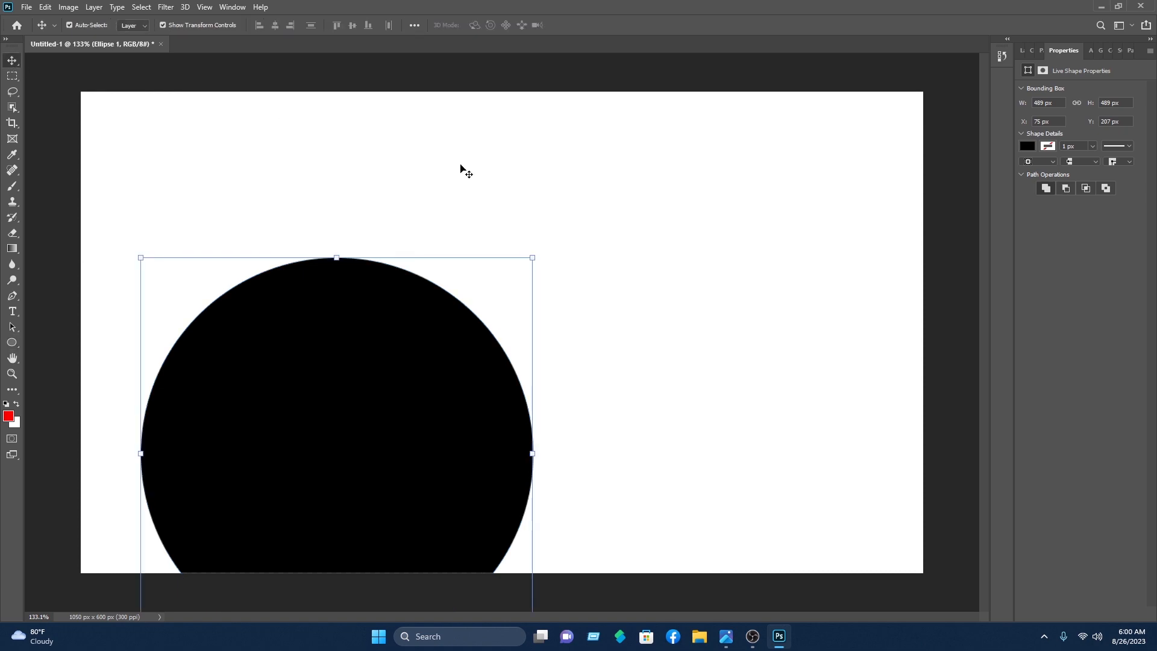
{"action": "left_click_drag", "start_coordinate": [532, 259], "coordinate": [608, 244]}
{"action": "left_click_drag", "start_coordinate": [471, 340], "coordinate": [366, 362]}
{"action": "left_click_drag", "start_coordinate": [483, 235], "coordinate": [522, 197]}
{"action": "left_click_drag", "start_coordinate": [440, 343], "coordinate": [444, 354]}
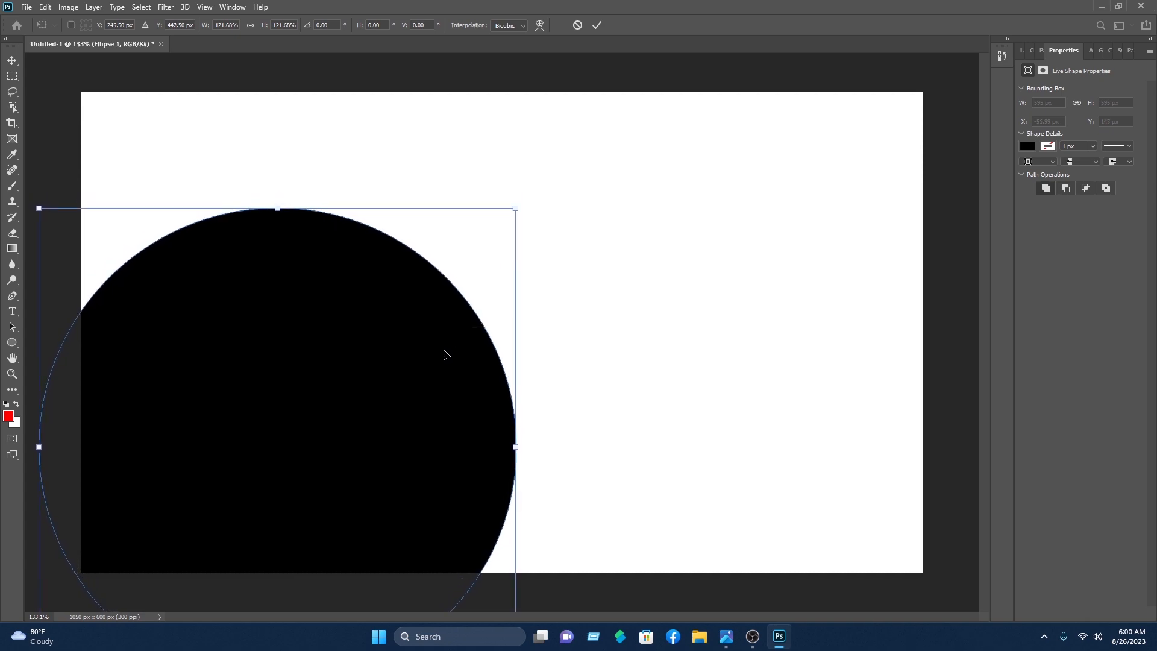
{"action": "left_click", "coordinate": [597, 26]}
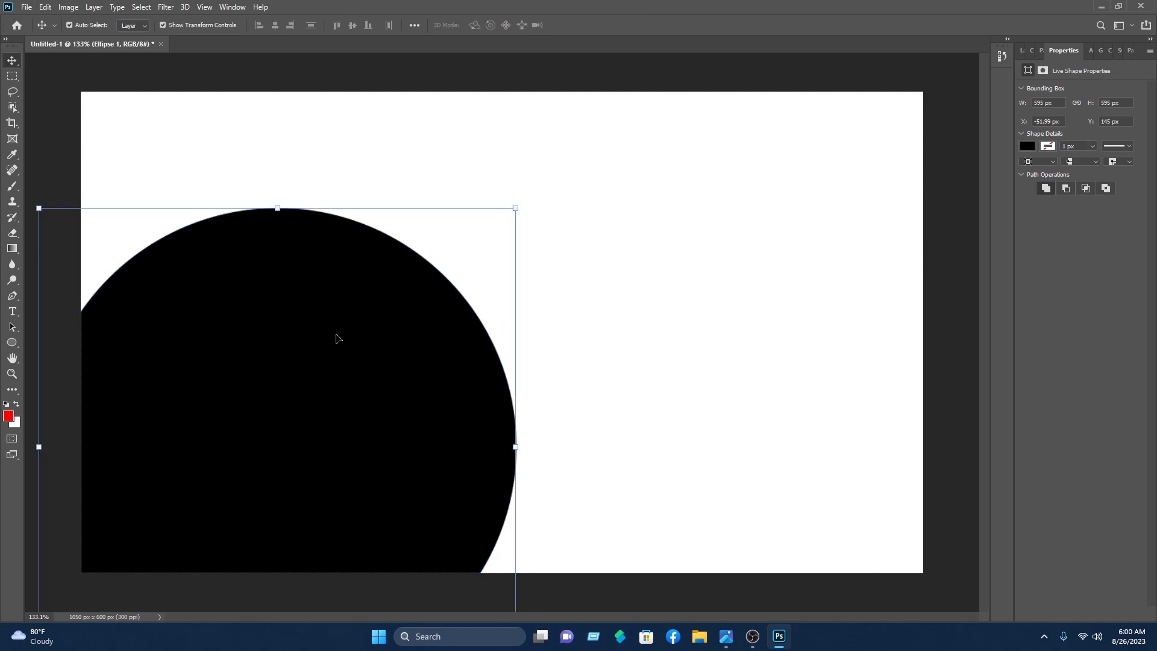
{"action": "left_click_drag", "start_coordinate": [336, 338], "coordinate": [692, 220]}
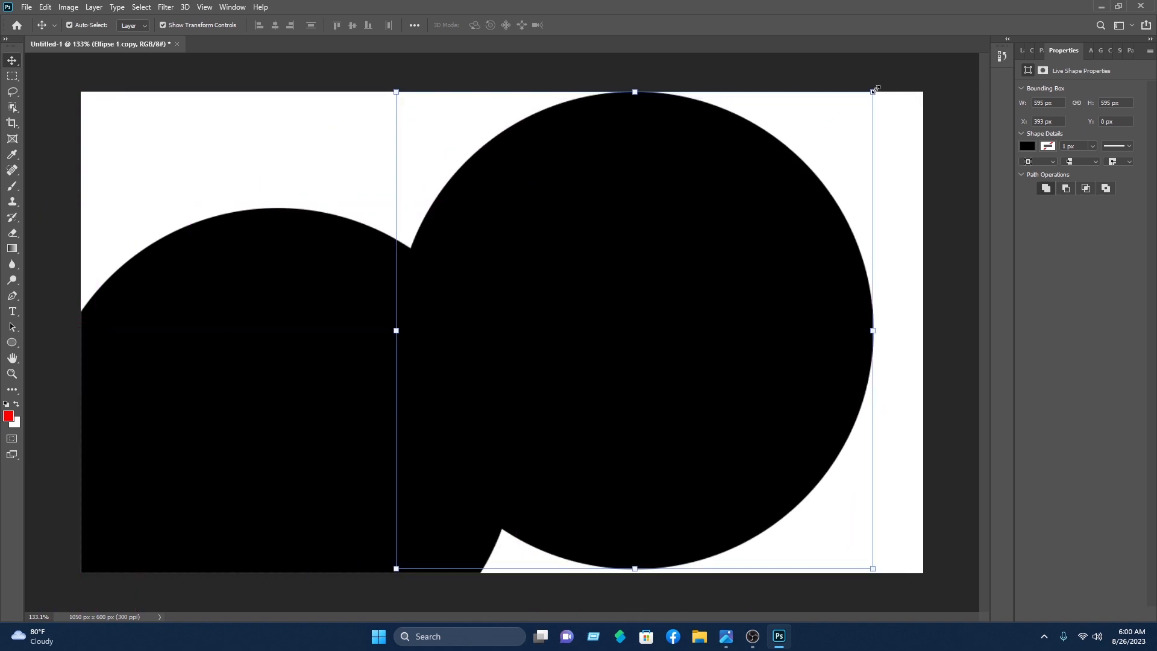
Step: Shrink the copied circle and position it over the original, leaving a black ring
{"action": "left_click_drag", "start_coordinate": [874, 90], "coordinate": [769, 197]}
{"action": "left_click_drag", "start_coordinate": [688, 311], "coordinate": [355, 374]}
{"action": "left_click_drag", "start_coordinate": [437, 260], "coordinate": [495, 258]}
{"action": "left_click_drag", "start_coordinate": [499, 448], "coordinate": [496, 448]}
{"action": "left_click_drag", "start_coordinate": [320, 247], "coordinate": [314, 257]}
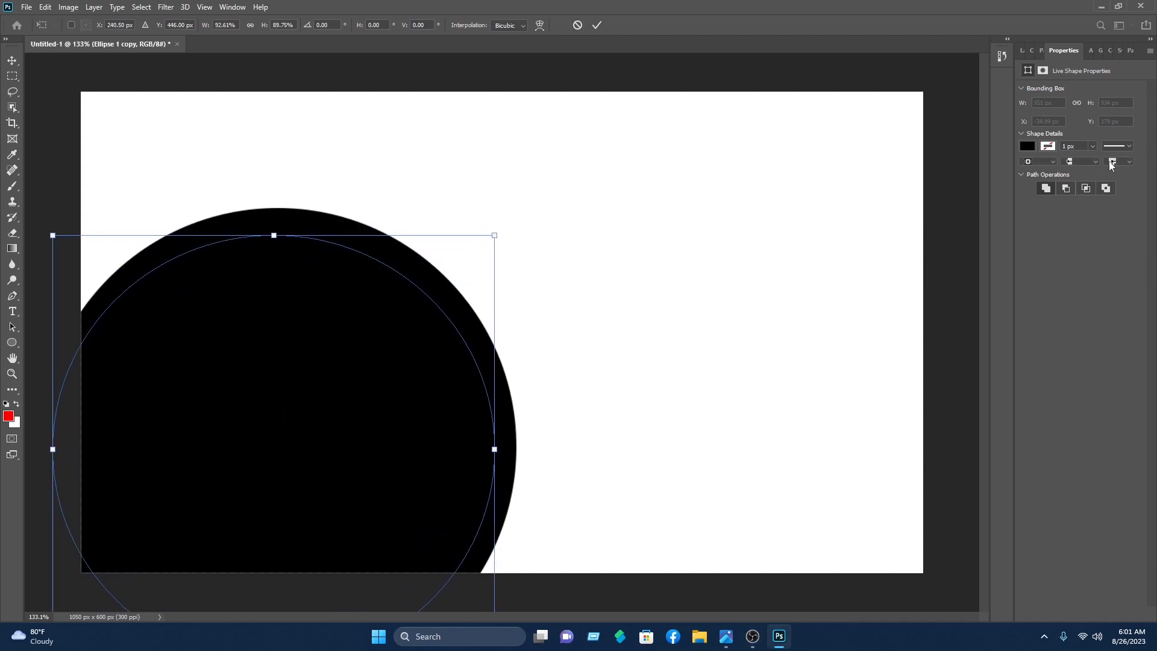
{"action": "left_click", "coordinate": [595, 25]}
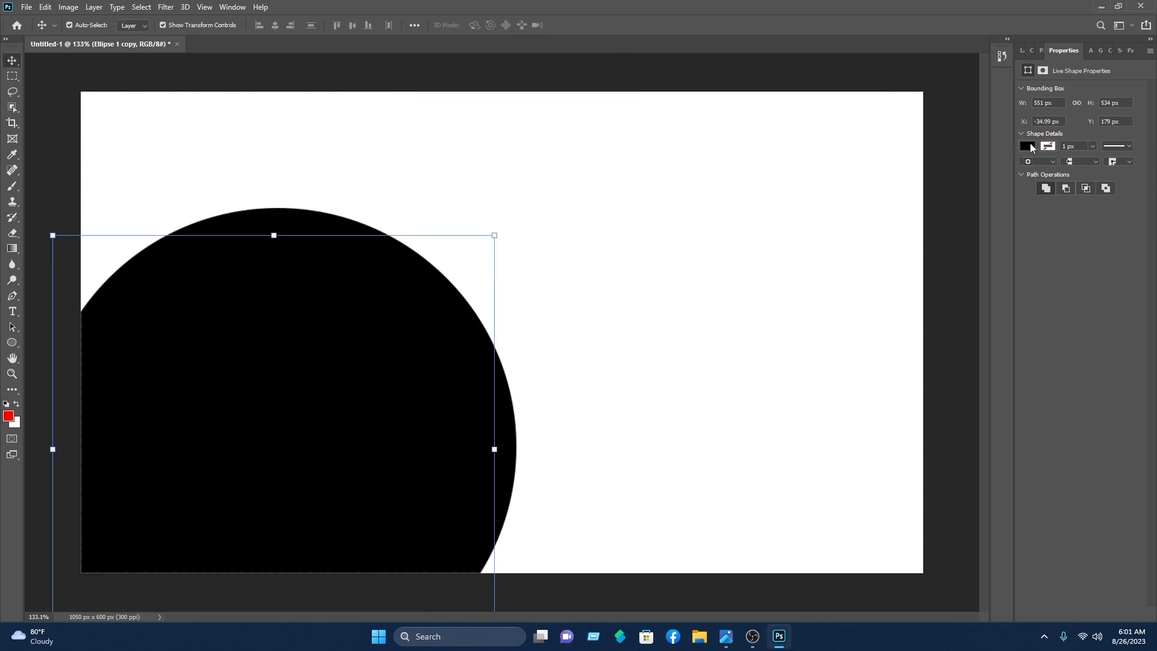
Step: Fill the copy with purple #4e00ff and fine-tune its size and position inside the ring
{"action": "left_click", "coordinate": [1029, 144]}
{"action": "left_click", "coordinate": [1139, 170]}
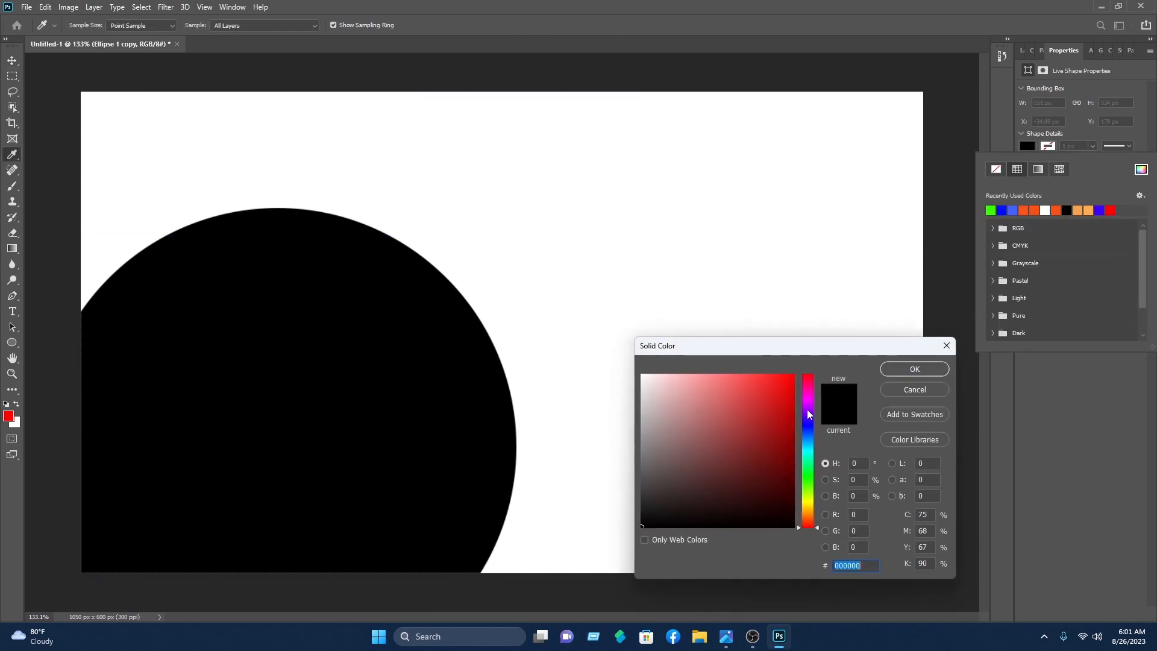
{"action": "left_click", "coordinate": [808, 417]}
{"action": "left_click", "coordinate": [793, 374]}
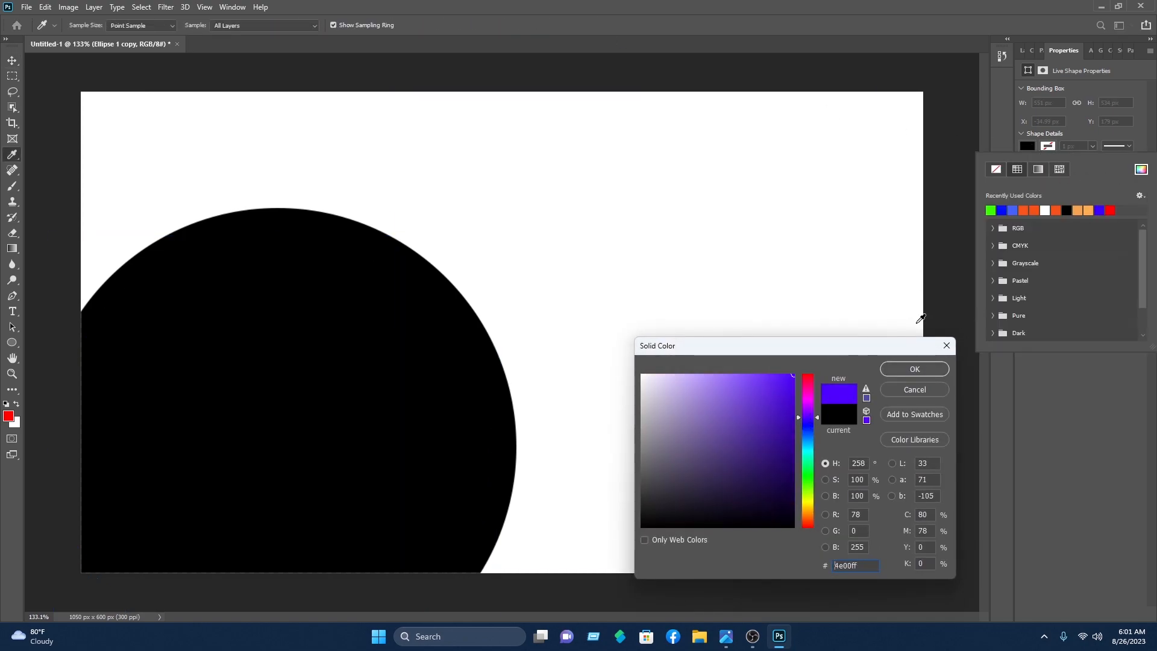
{"action": "left_click", "coordinate": [913, 368]}
{"action": "left_click", "coordinate": [902, 238]}
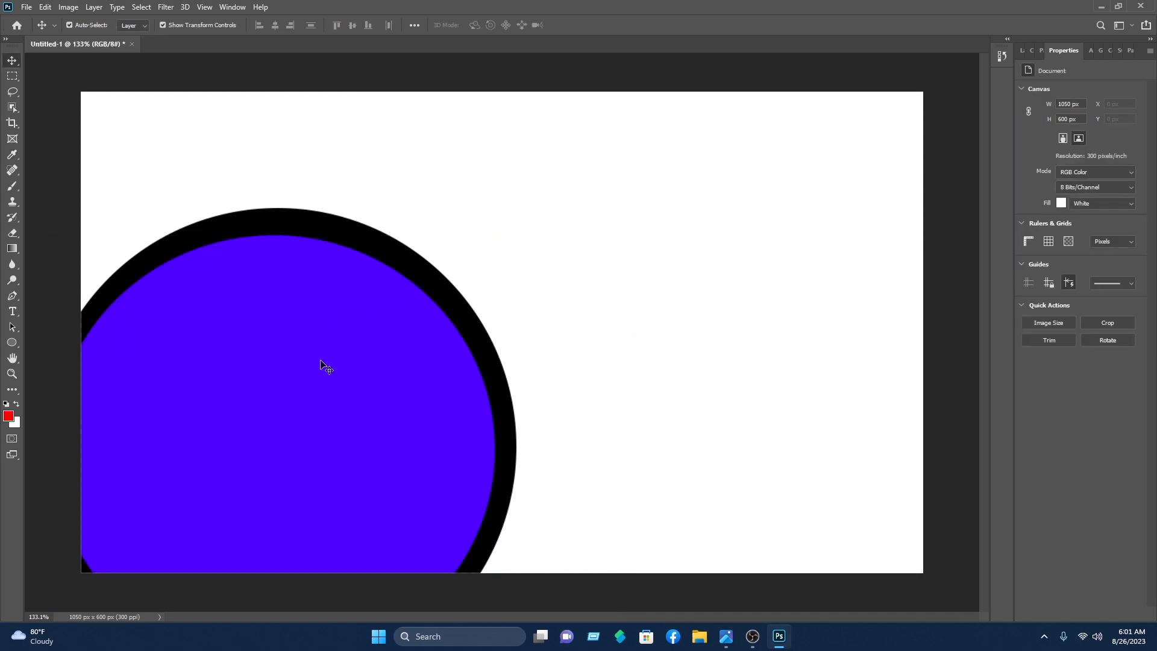
{"action": "left_click_drag", "start_coordinate": [321, 361], "coordinate": [314, 370]}
{"action": "left_click_drag", "start_coordinate": [490, 241], "coordinate": [495, 227]}
{"action": "left_click_drag", "start_coordinate": [47, 452], "coordinate": [54, 452]}
{"action": "left_click_drag", "start_coordinate": [55, 227], "coordinate": [43, 225]}
Step: Resize the inner circle to 552 px wide and shift both circles slightly left and down
{"action": "left_click_drag", "start_coordinate": [336, 474], "coordinate": [331, 473]}
{"action": "mouse_move", "coordinate": [42, 455]}
{"action": "left_mouse_down"}
{"action": "mouse_move", "coordinate": [62, 455]}
{"action": "mouse_move", "coordinate": [52, 455]}
{"action": "left_mouse_up"}
{"action": "left_click_drag", "start_coordinate": [493, 457], "coordinate": [499, 459]}
{"action": "left_click", "coordinate": [597, 24]}
{"action": "left_click_drag", "start_coordinate": [624, 248], "coordinate": [342, 420]}
{"action": "left_click_drag", "start_coordinate": [421, 330], "coordinate": [416, 338]}
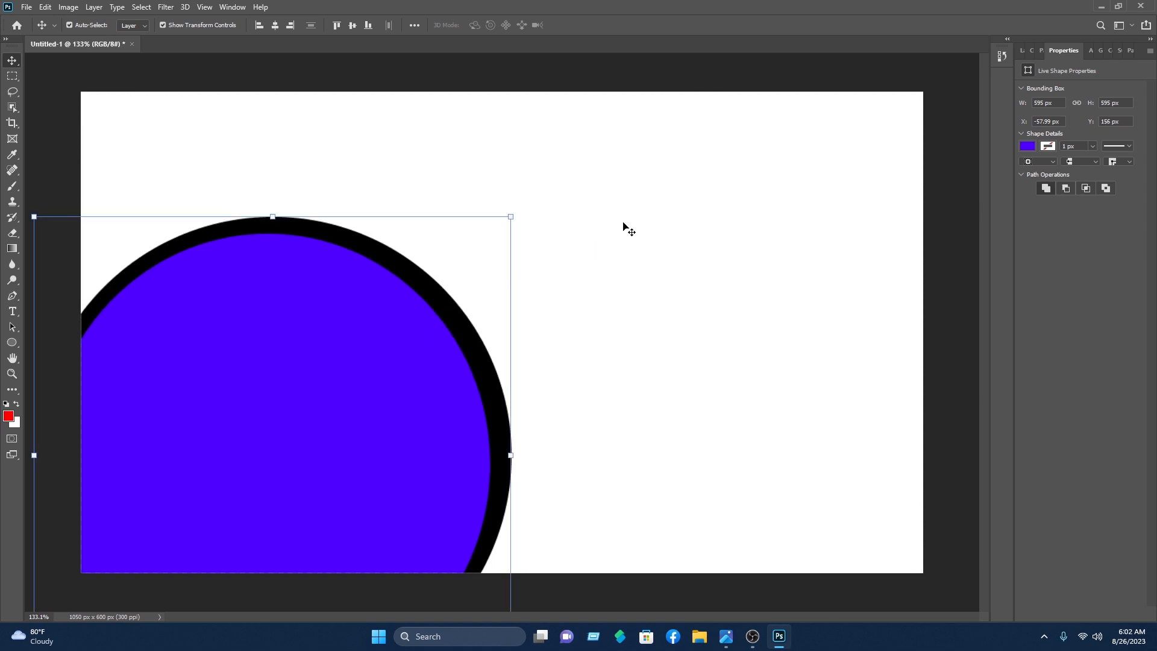
{"action": "left_click", "coordinate": [502, 164]}
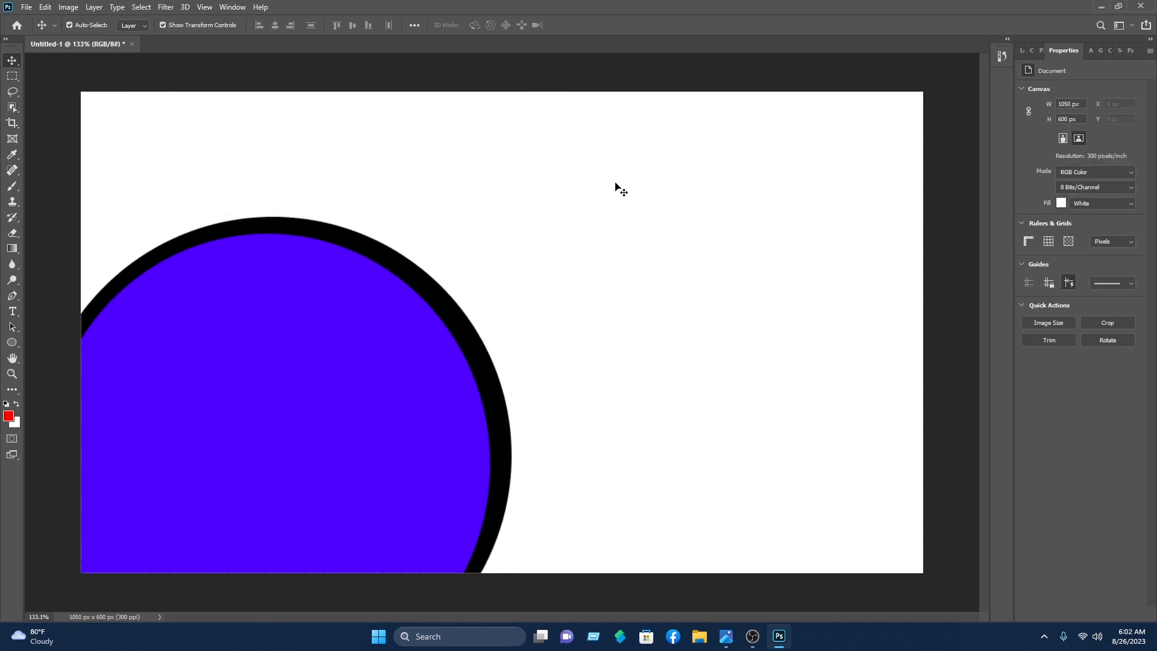
Step: Recolour the outer circle, Ellipse 1, light grey
{"action": "left_click", "coordinate": [447, 312]}
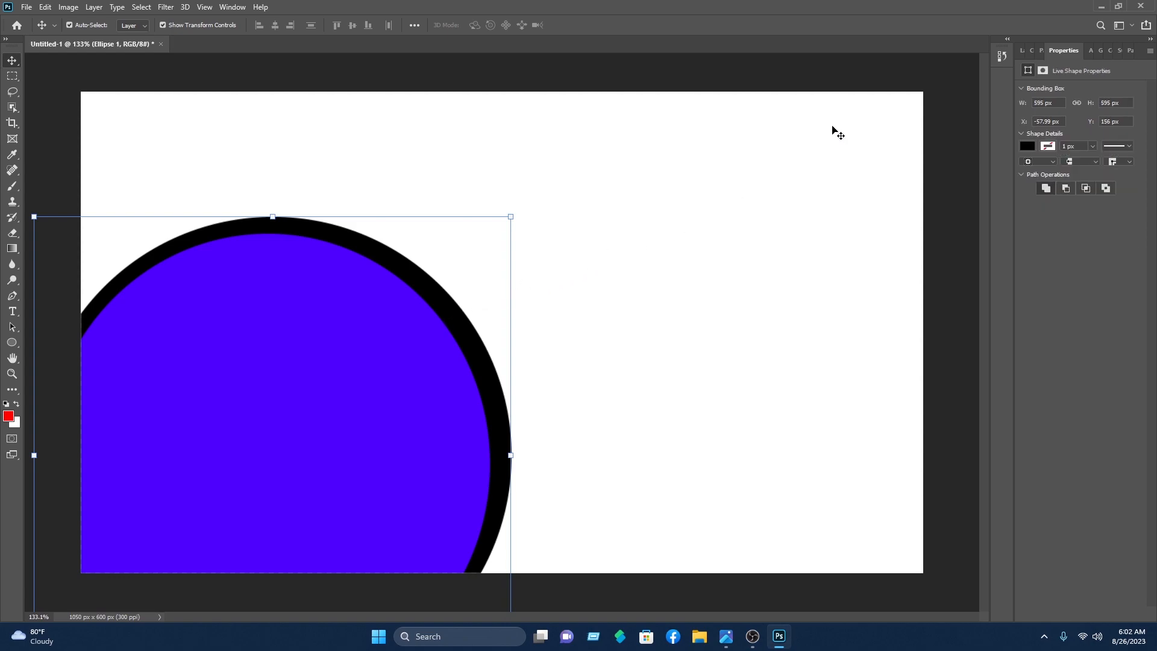
{"action": "left_click", "coordinate": [1025, 51]}
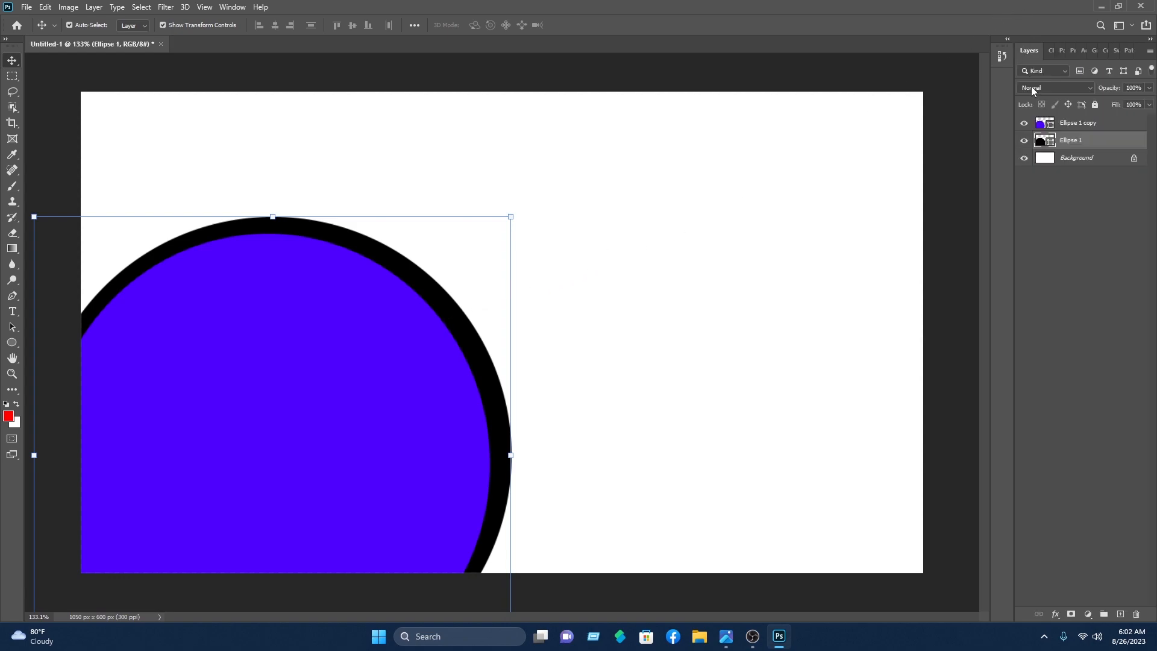
{"action": "double_click", "coordinate": [1040, 142]}
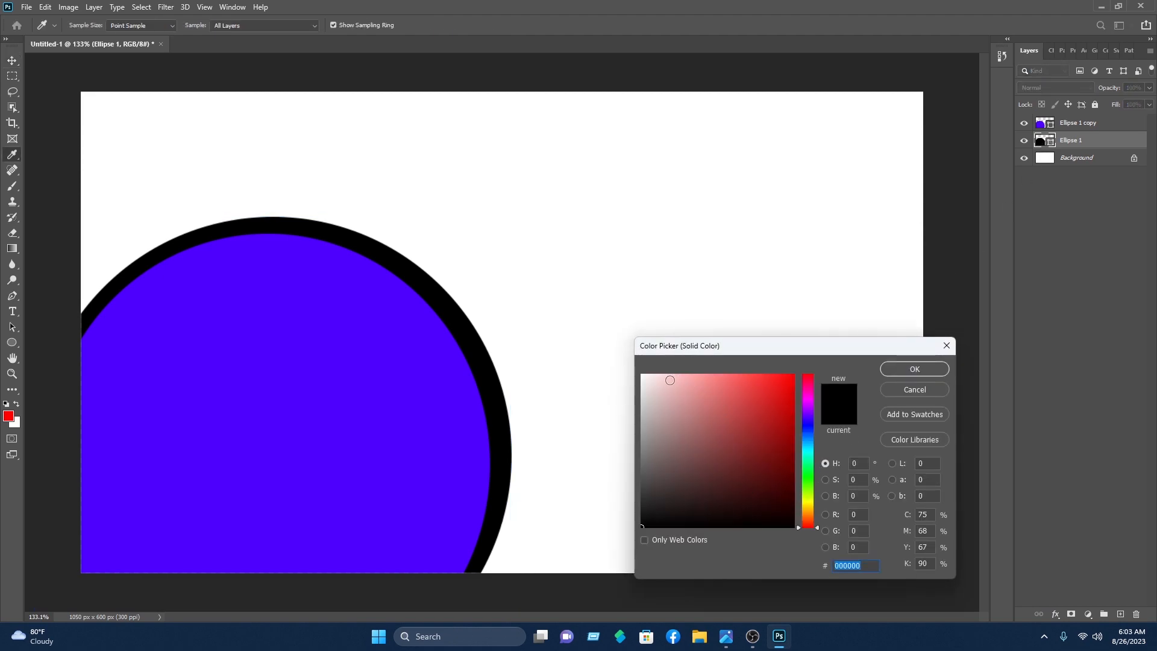
{"action": "left_click", "coordinate": [646, 394]}
{"action": "left_click_drag", "start_coordinate": [646, 395], "coordinate": [644, 396]}
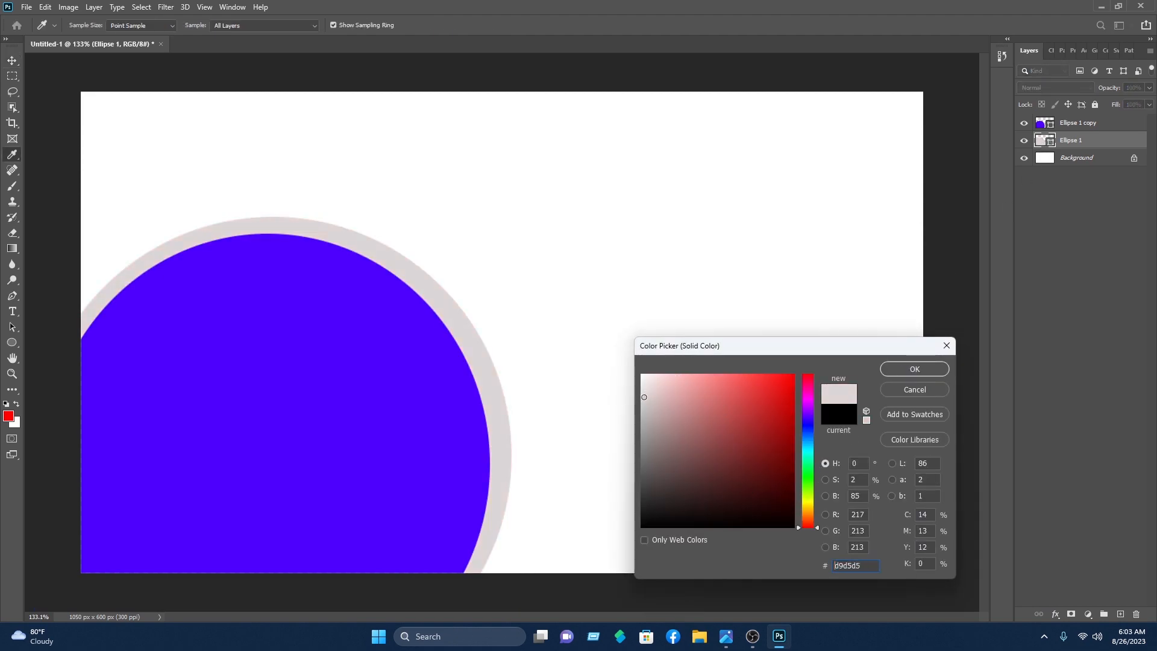
{"action": "left_click", "coordinate": [904, 369]}
{"action": "key", "text": "v"}
Step: Fill the inner circle, Ellipse 1 copy, with the ring's sampled grey #e2dfdf
{"action": "left_click", "coordinate": [952, 238]}
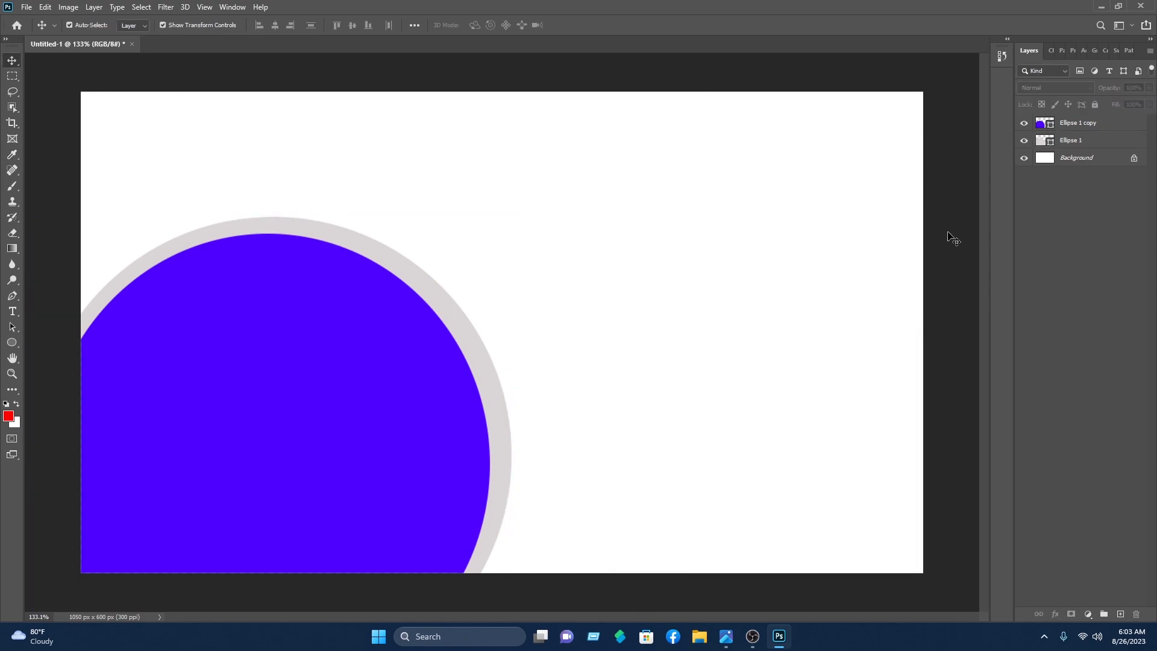
{"action": "left_click", "coordinate": [297, 412]}
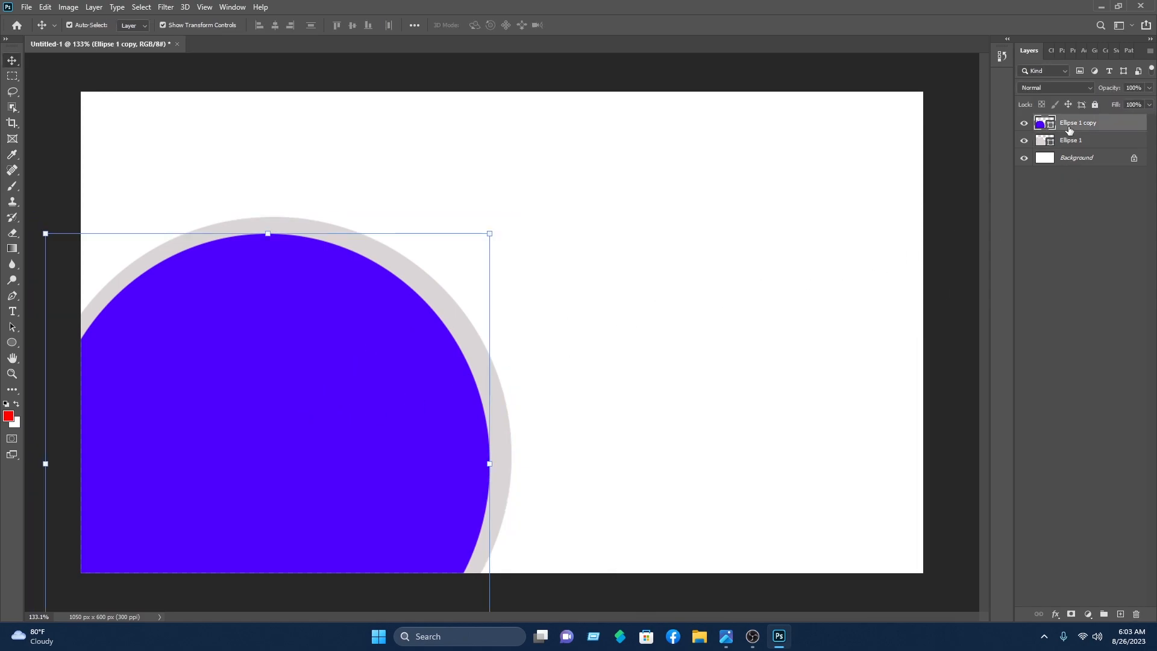
{"action": "double_click", "coordinate": [1040, 123]}
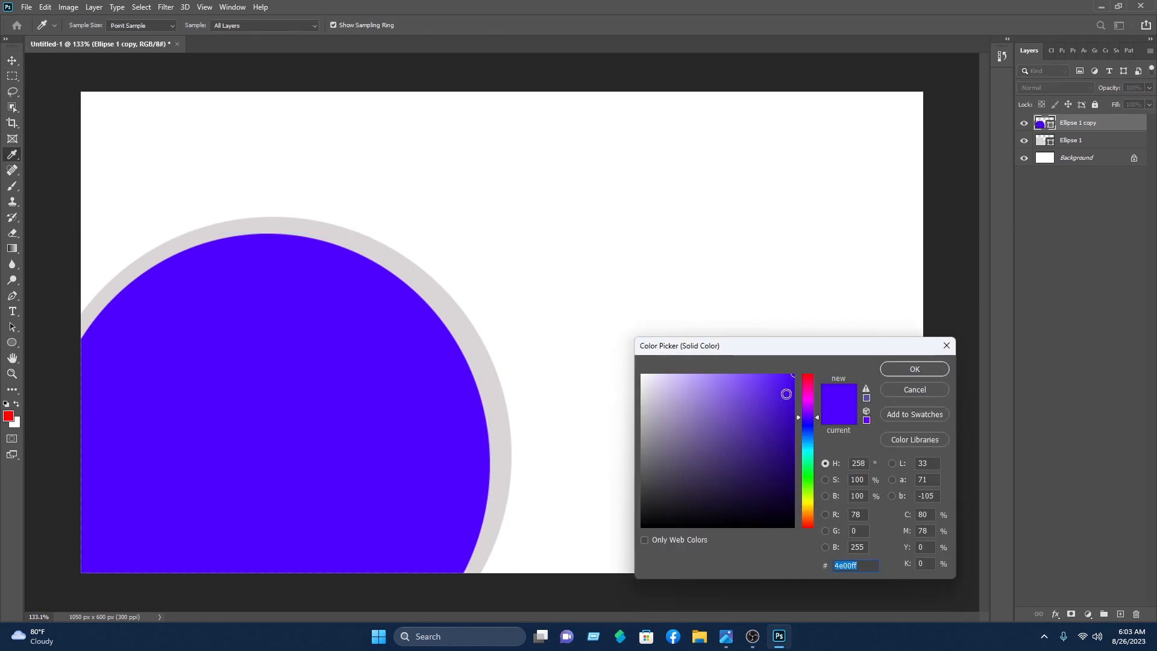
{"action": "type", "text": "e9e1fb"}
{"action": "left_click", "coordinate": [498, 372]}
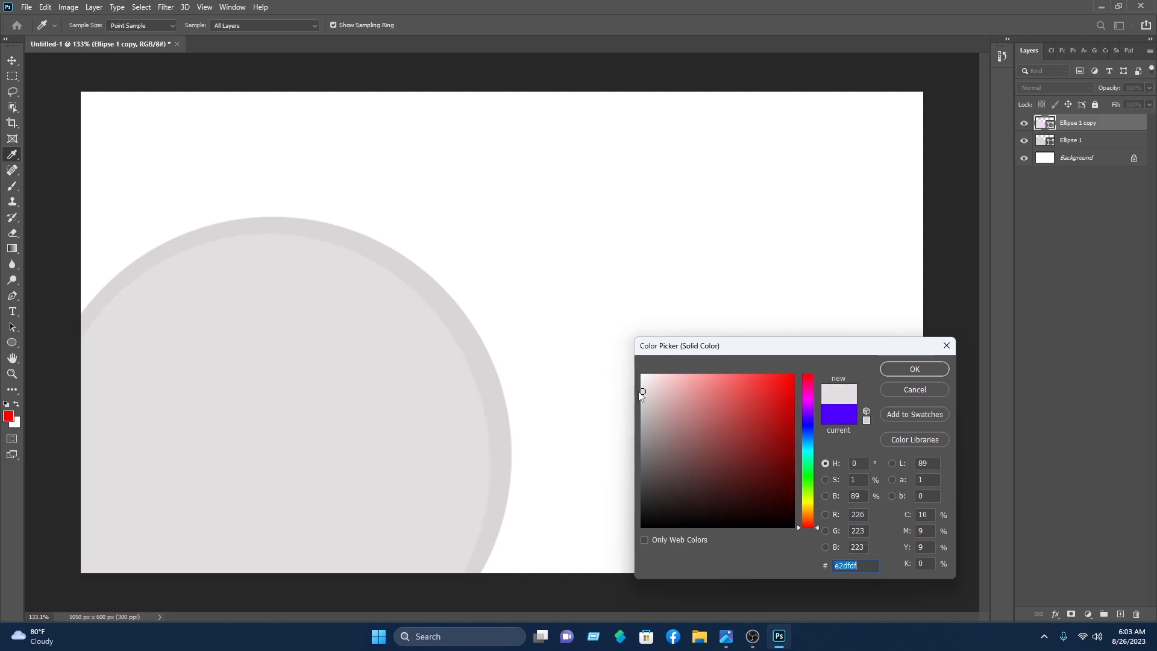
{"action": "left_click", "coordinate": [914, 369]}
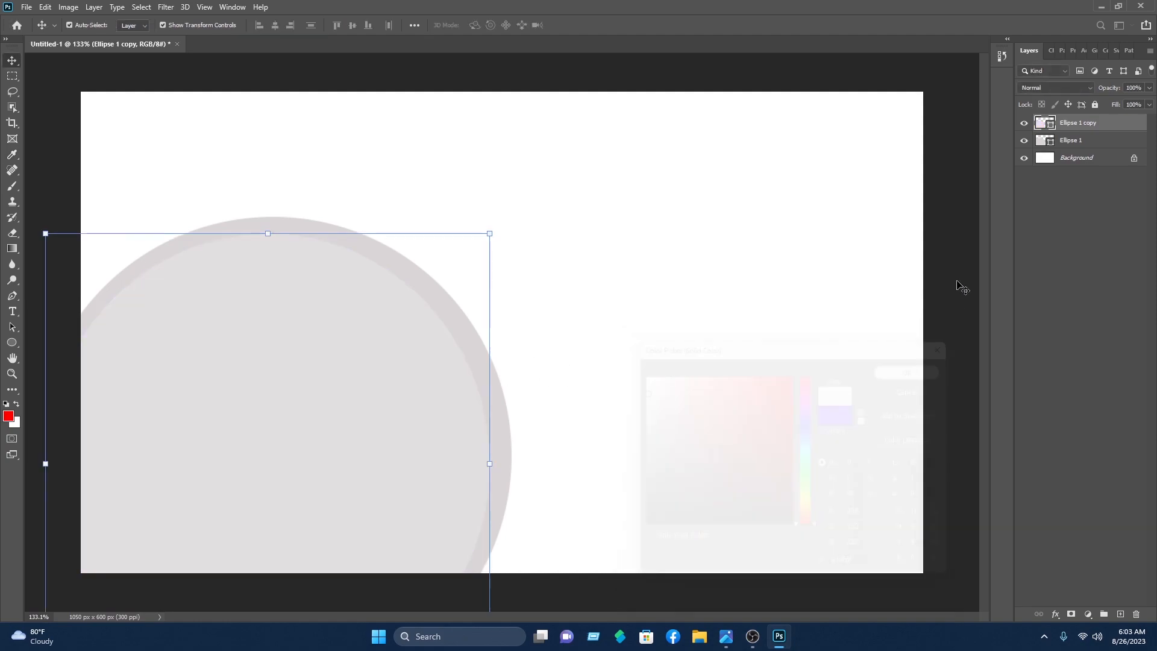
{"action": "left_click", "coordinate": [955, 248]}
{"action": "left_click", "coordinate": [304, 408]}
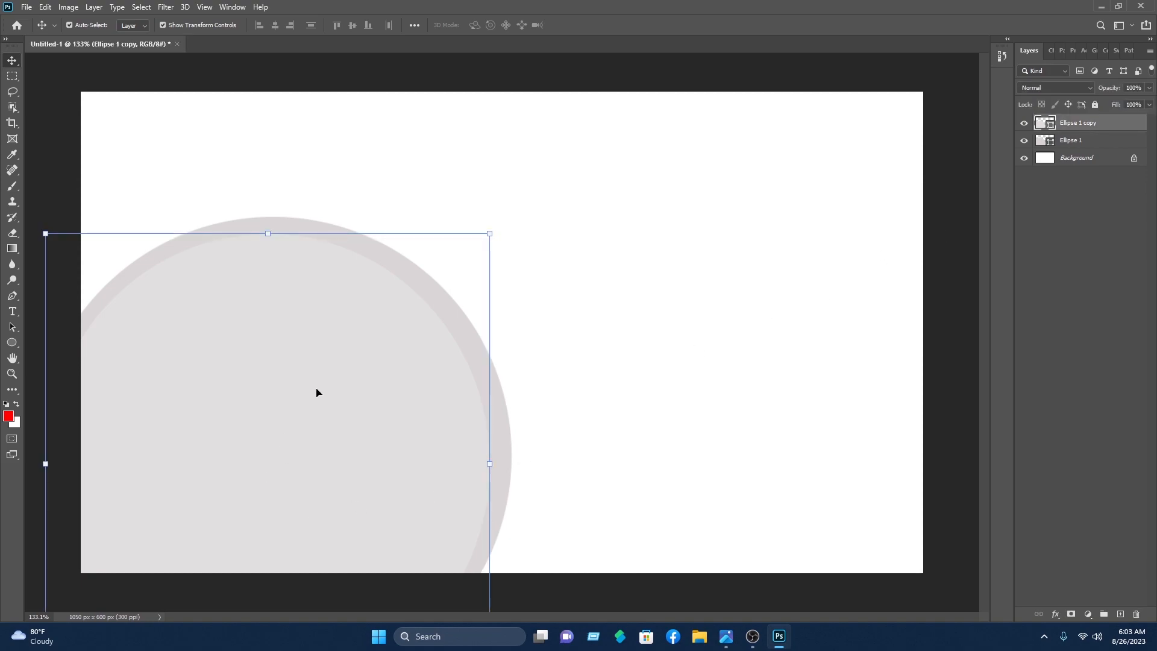
Step: Give the inner circle a 7 px darker grey (#b5b1b1) stroke via Blending Options
{"action": "right_click", "coordinate": [1085, 127]}
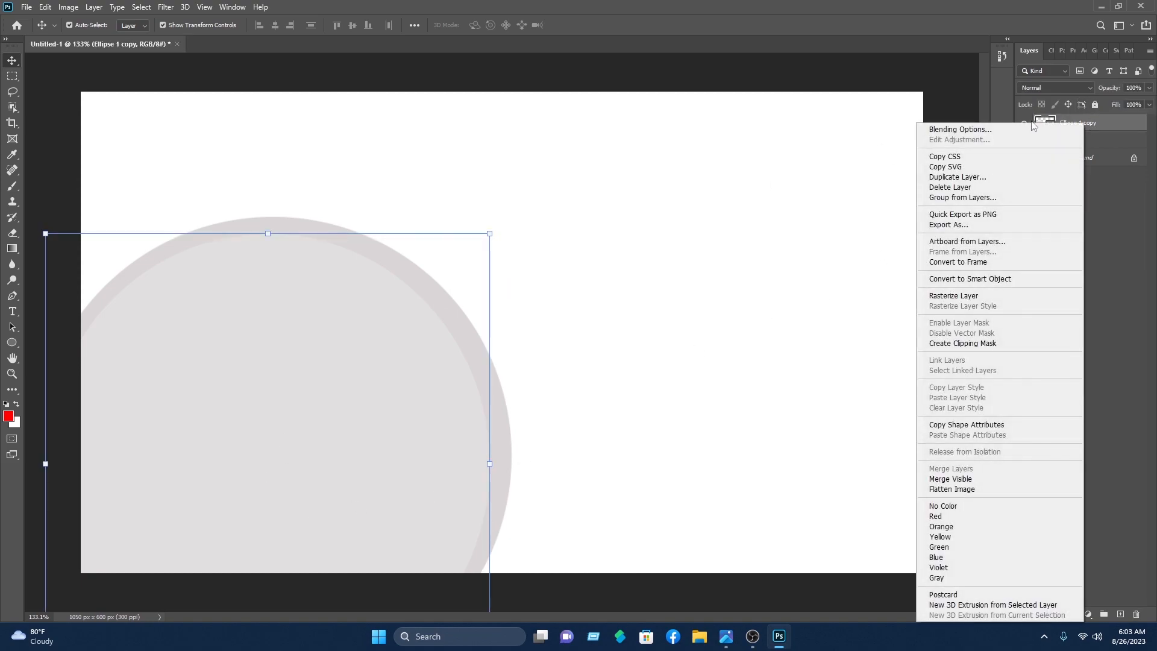
{"action": "left_click", "coordinate": [1016, 127]}
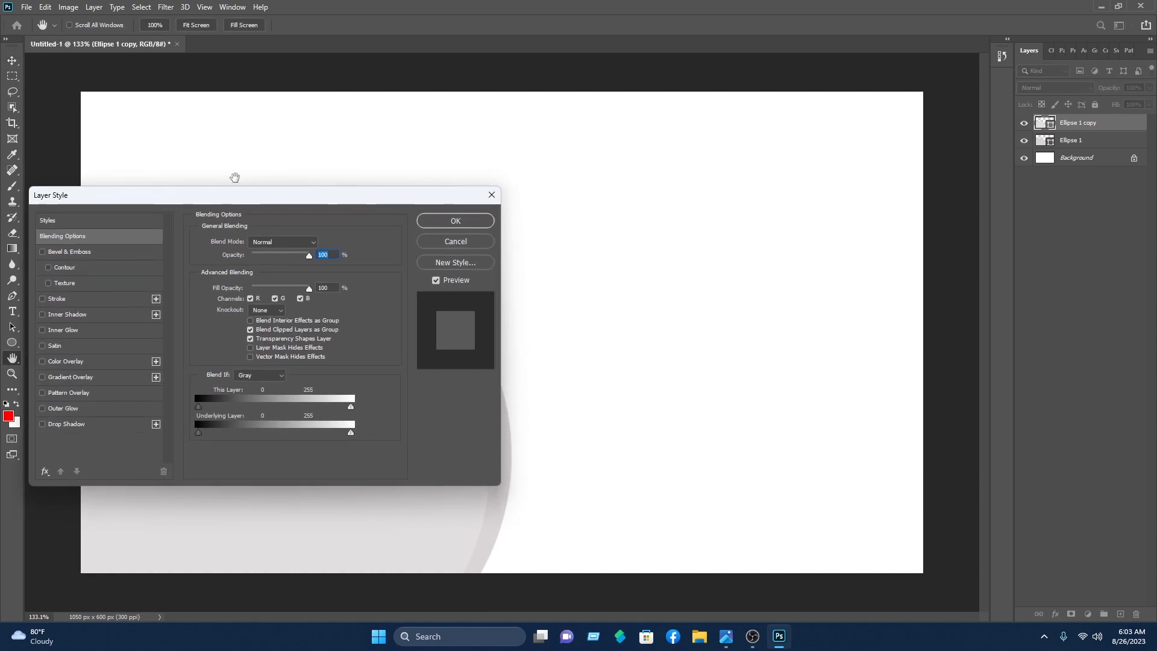
{"action": "mouse_move", "coordinate": [243, 189]}
{"action": "left_mouse_down"}
{"action": "mouse_move", "coordinate": [810, 156]}
{"action": "mouse_move", "coordinate": [832, 140]}
{"action": "left_mouse_up"}
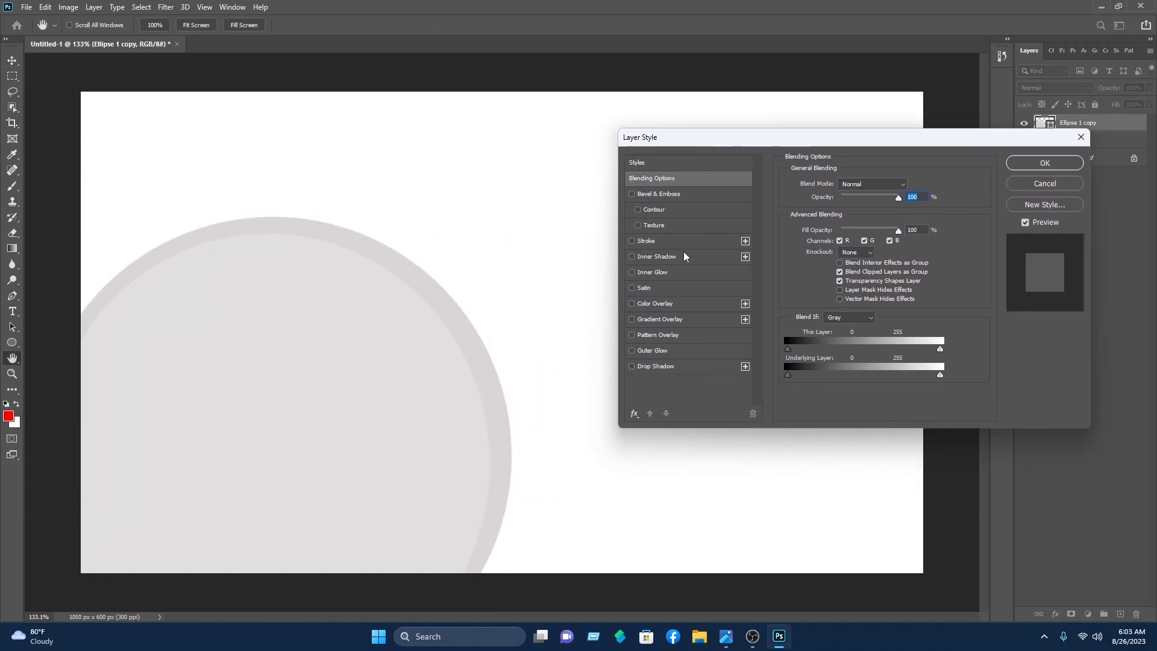
{"action": "left_click", "coordinate": [675, 237]}
{"action": "left_click", "coordinate": [815, 273]}
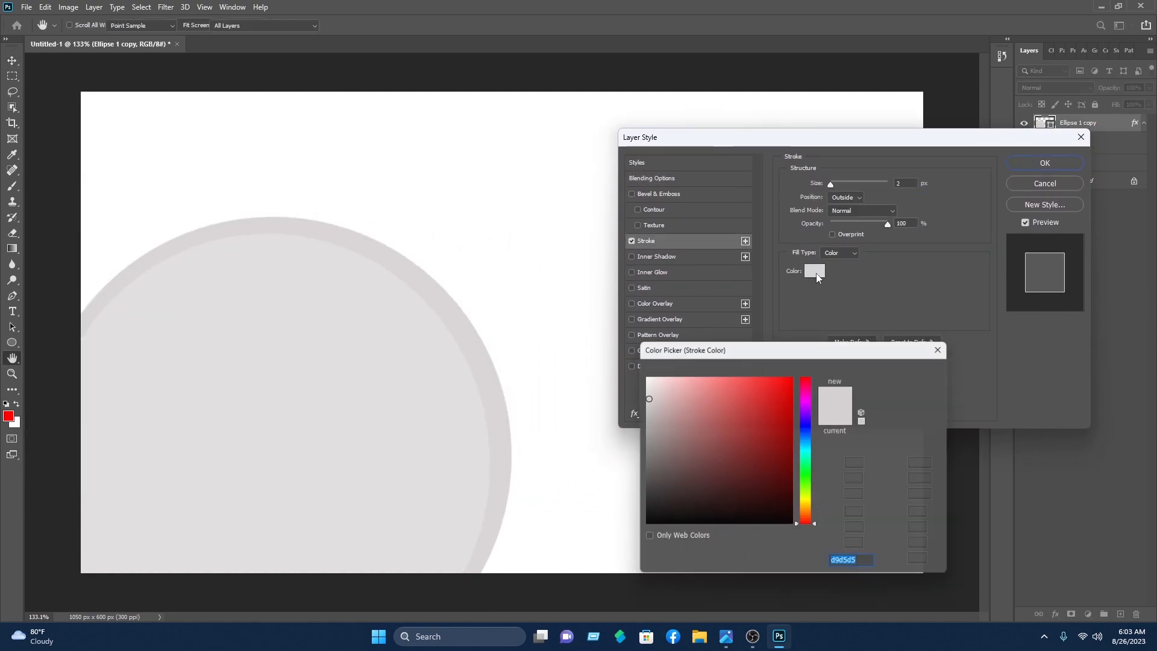
{"action": "left_click", "coordinate": [643, 418]}
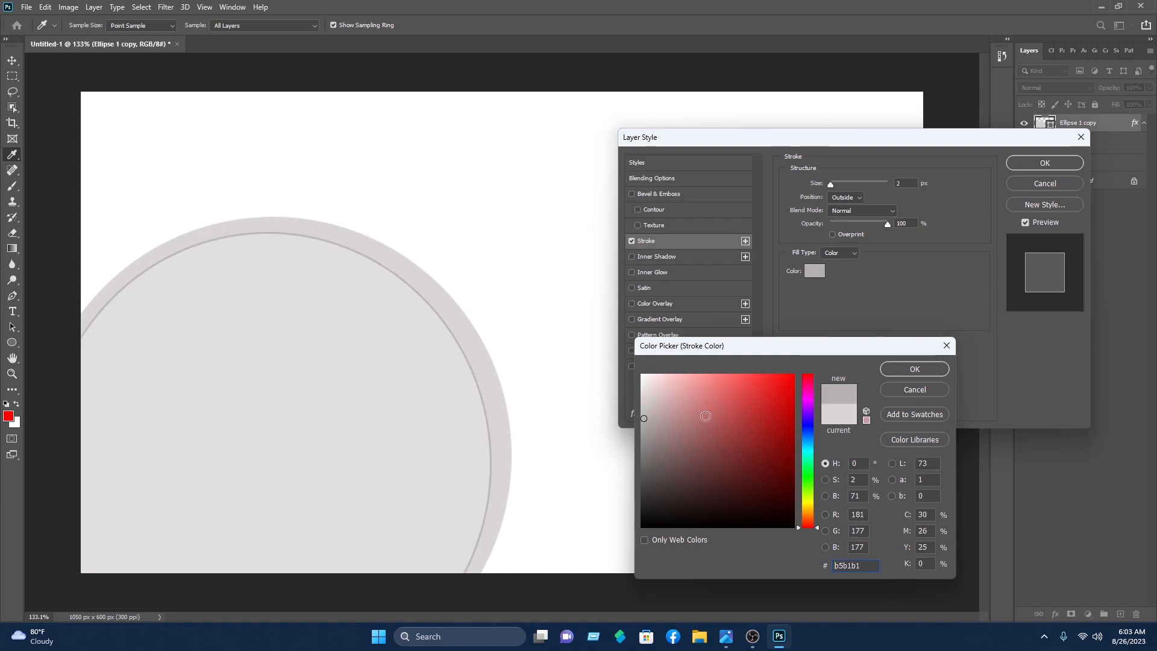
{"action": "left_click", "coordinate": [914, 369]}
{"action": "left_click", "coordinate": [829, 184]}
{"action": "left_click_drag", "start_coordinate": [829, 184], "coordinate": [834, 189]}
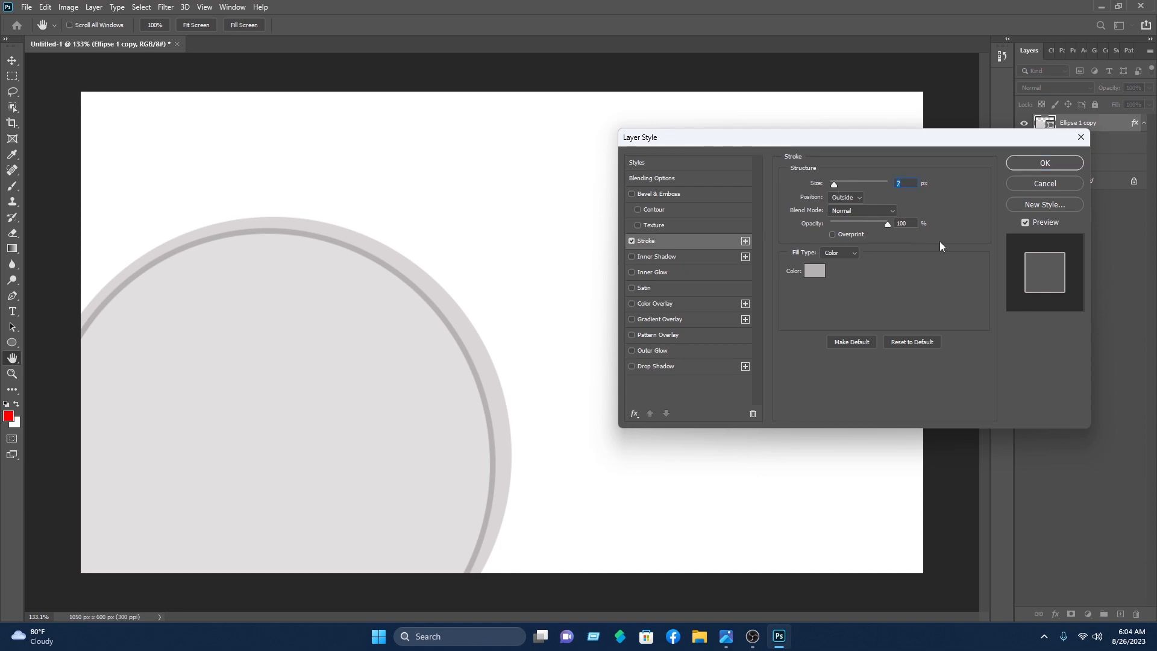
{"action": "left_click", "coordinate": [1044, 163]}
Step: Select the outer circle layer, Ellipse 1, and bring up its Blending Options
{"action": "left_click", "coordinate": [557, 399]}
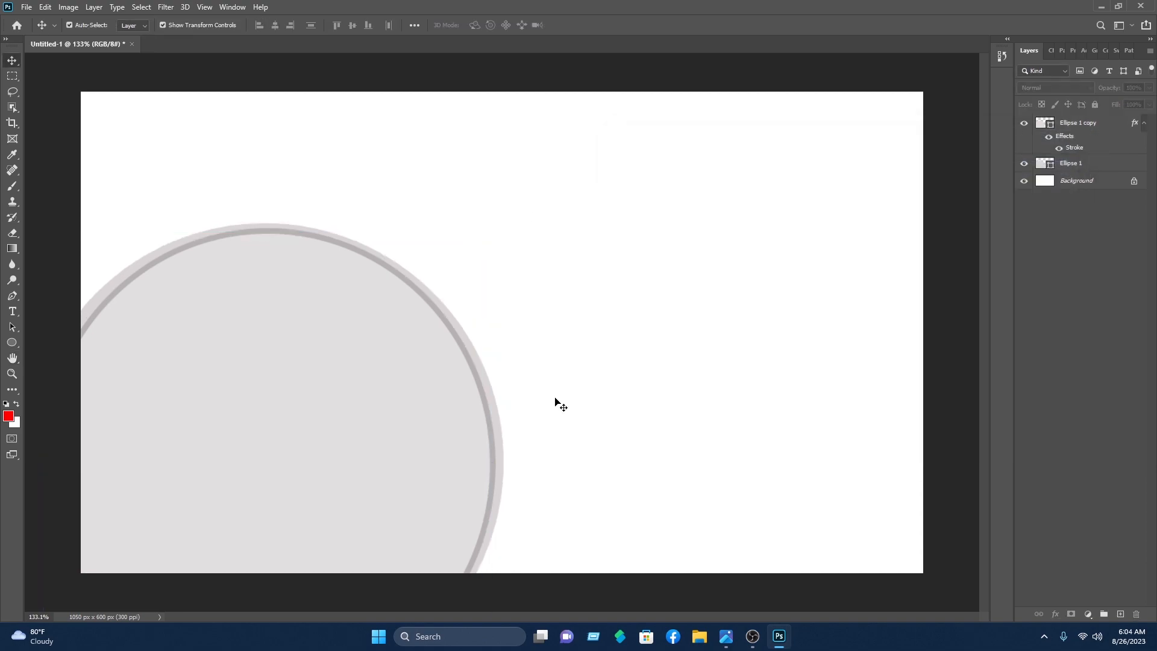
{"action": "left_click", "coordinate": [500, 417]}
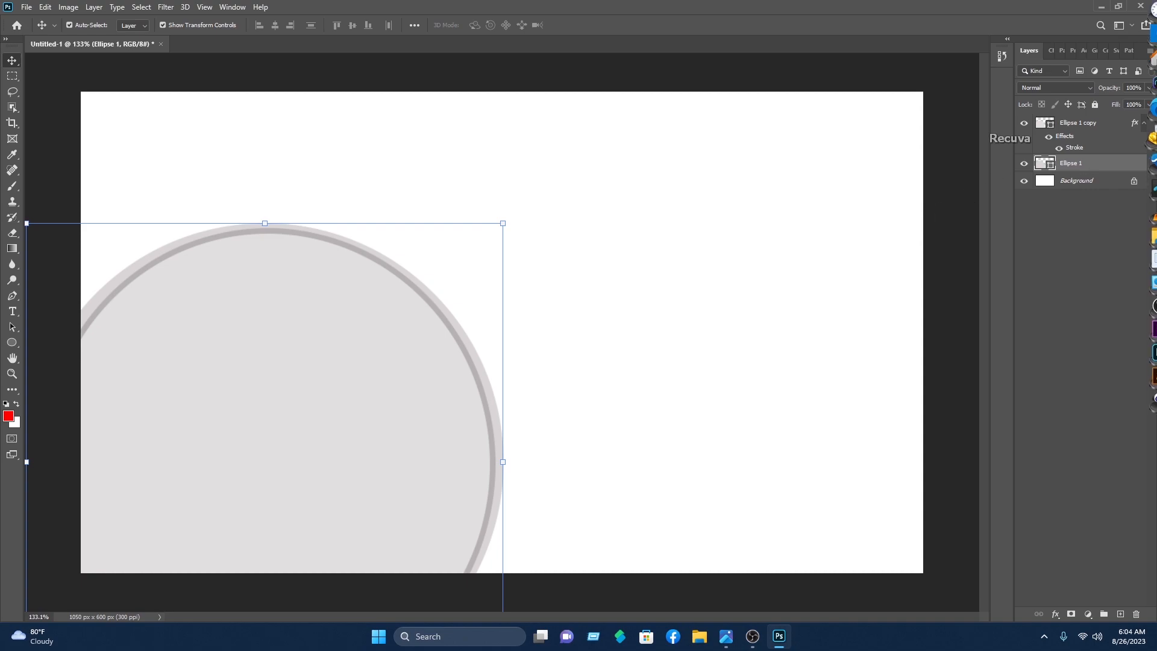
{"action": "right_click", "coordinate": [1073, 163]}
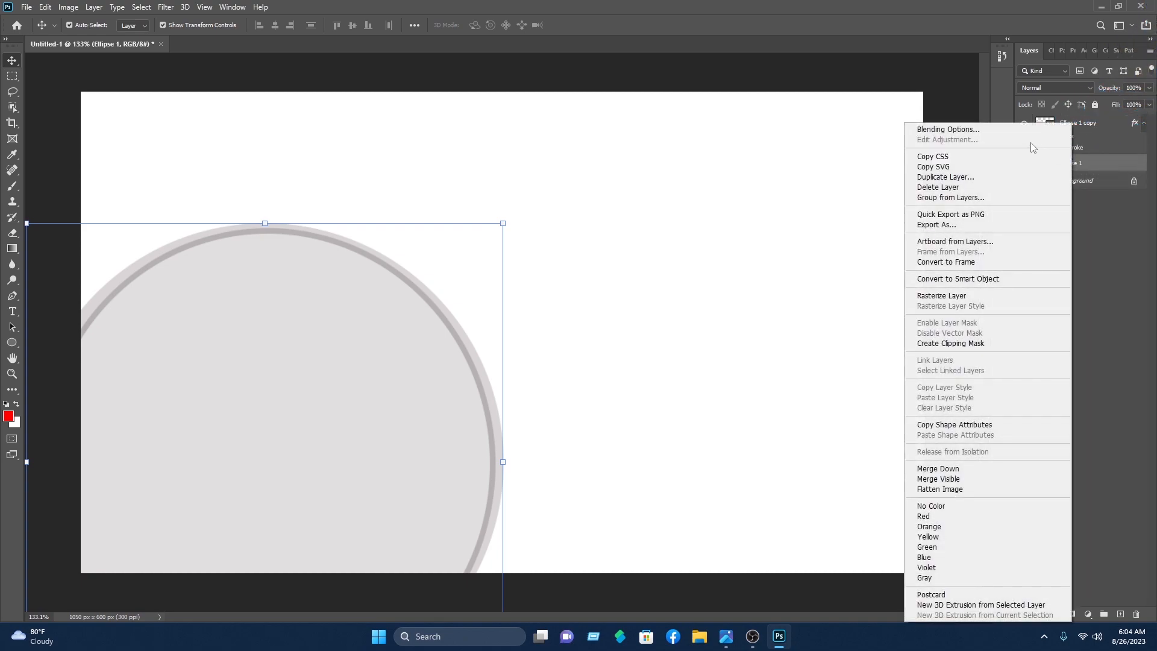
{"action": "left_click", "coordinate": [1015, 128]}
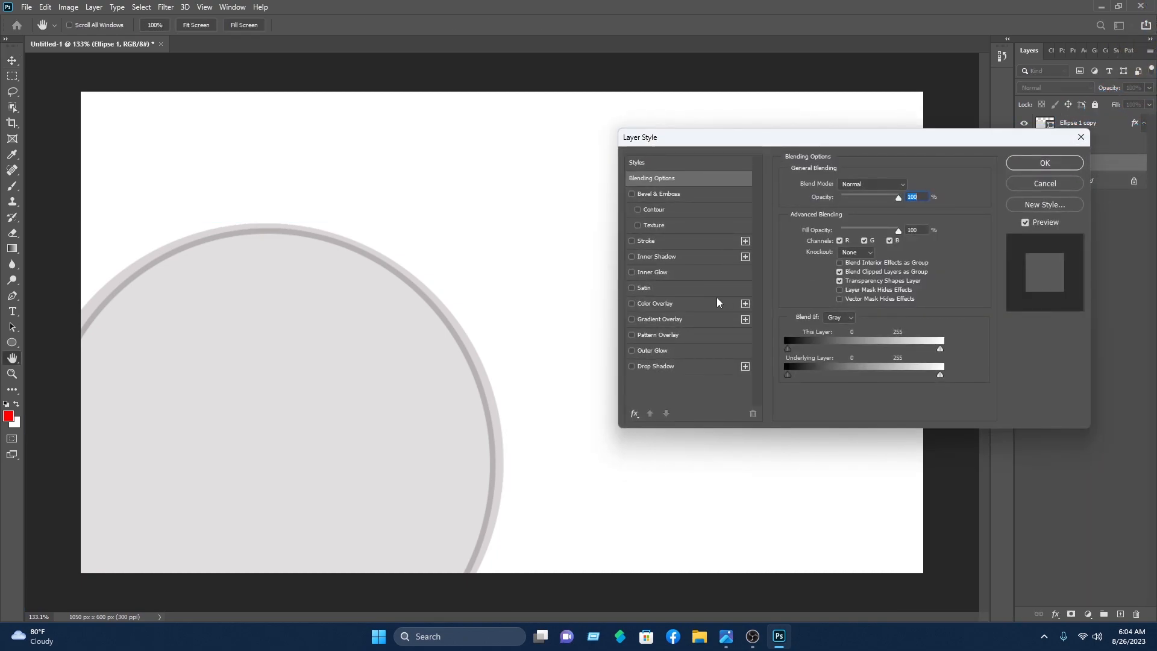
Step: Add a vivid orange stroke about 46 px thick around Ellipse 1
{"action": "left_click", "coordinate": [653, 241]}
{"action": "left_click", "coordinate": [815, 271]}
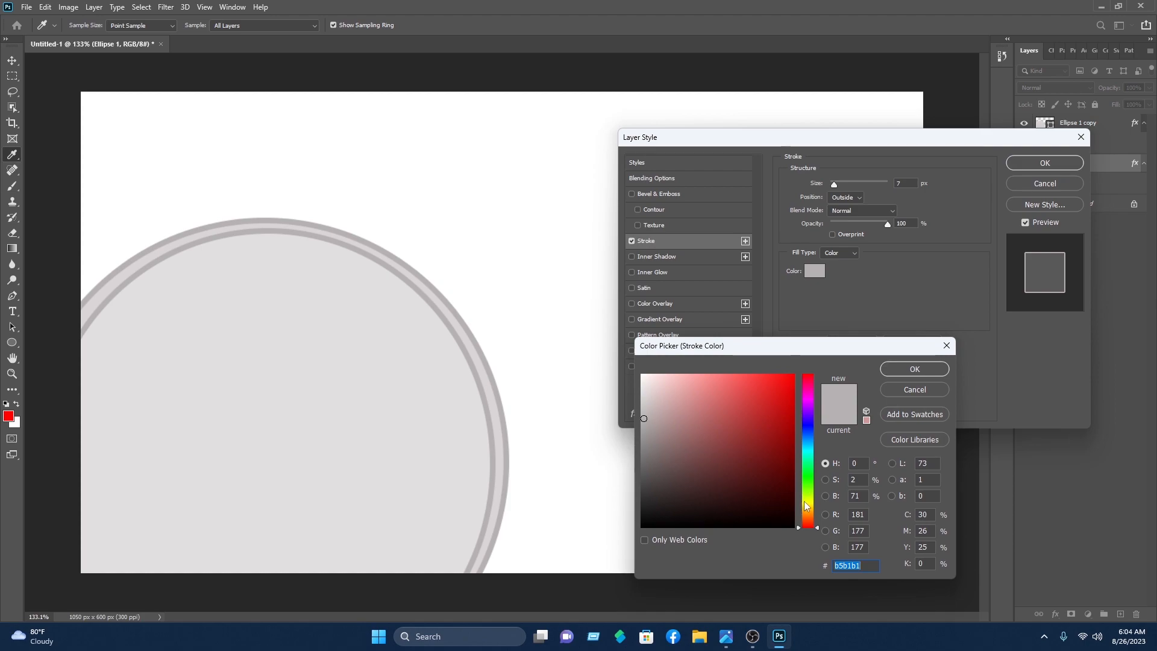
{"action": "mouse_move", "coordinate": [808, 520]}
{"action": "left_mouse_down"}
{"action": "mouse_move", "coordinate": [813, 529]}
{"action": "mouse_move", "coordinate": [812, 516]}
{"action": "left_mouse_up"}
{"action": "mouse_move", "coordinate": [780, 458]}
{"action": "left_mouse_down"}
{"action": "mouse_move", "coordinate": [792, 377]}
{"action": "mouse_move", "coordinate": [896, 362]}
{"action": "left_mouse_up"}
{"action": "left_click", "coordinate": [911, 368]}
{"action": "left_click_drag", "start_coordinate": [839, 183], "coordinate": [844, 185]}
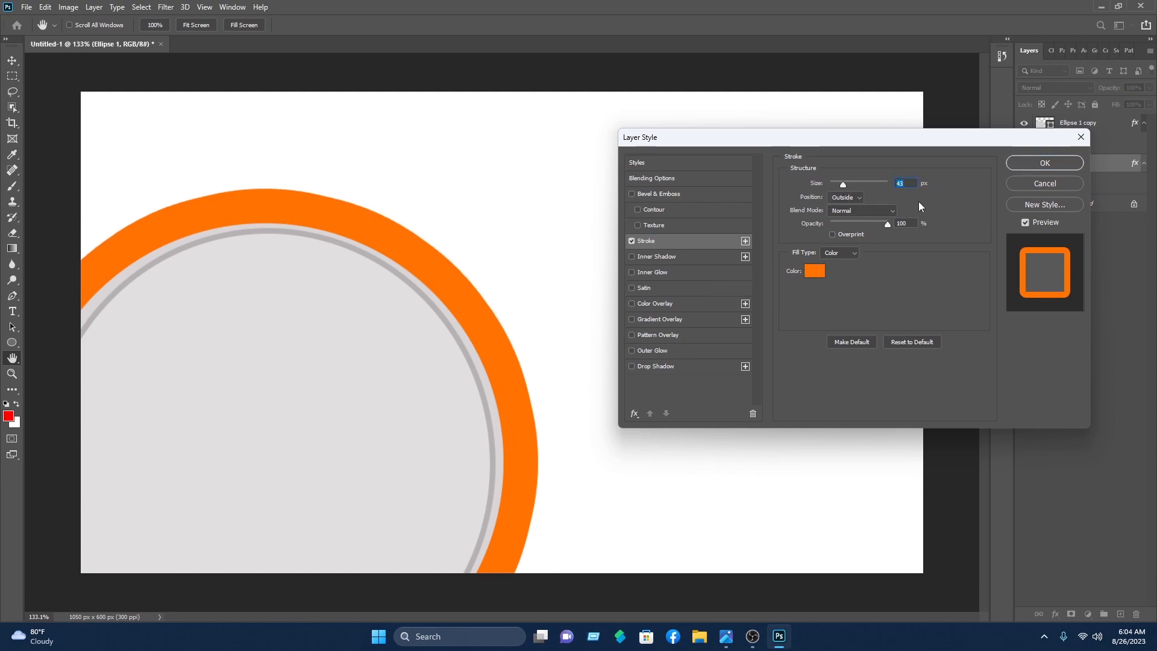
{"action": "left_click_drag", "start_coordinate": [844, 183], "coordinate": [844, 184]}
{"action": "left_click", "coordinate": [1042, 163]}
Step: Draw a closed curved wave path with the Pen tool across the card's lower right
{"action": "key", "text": "v"}
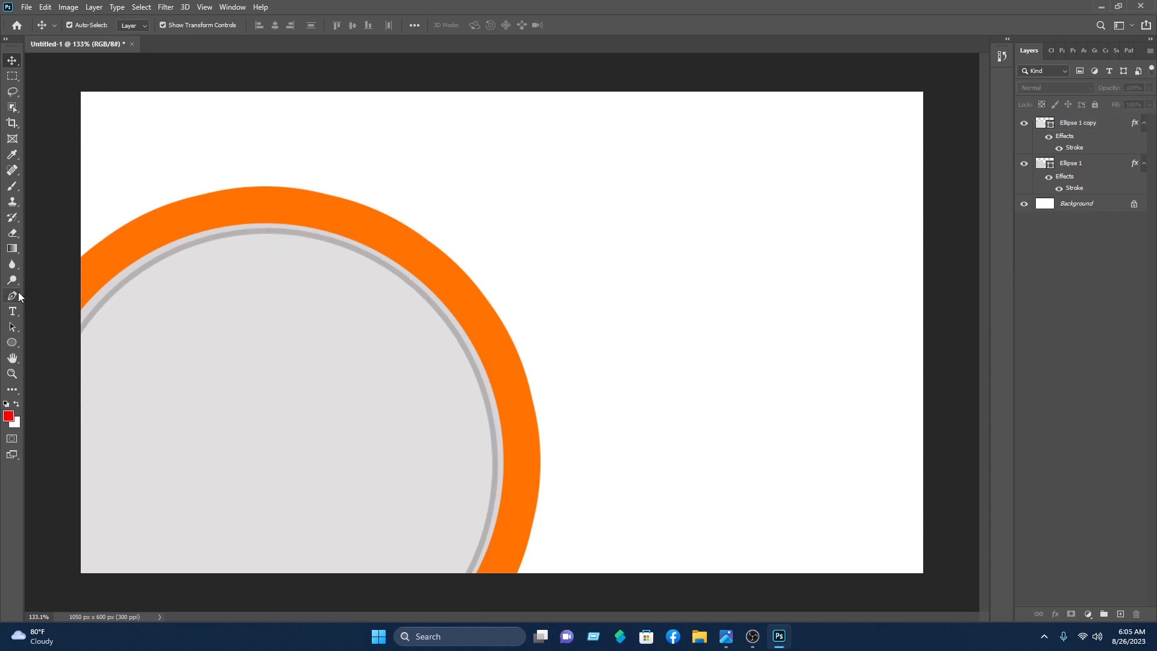
{"action": "left_click", "coordinate": [13, 295]}
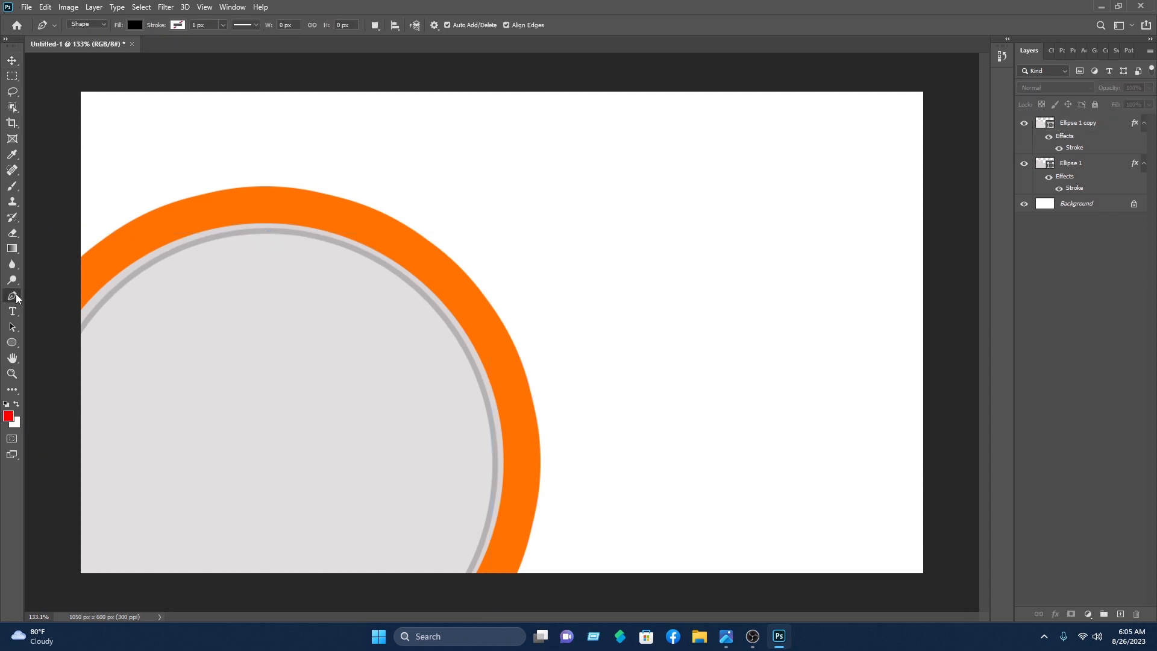
{"action": "left_click", "coordinate": [235, 436]}
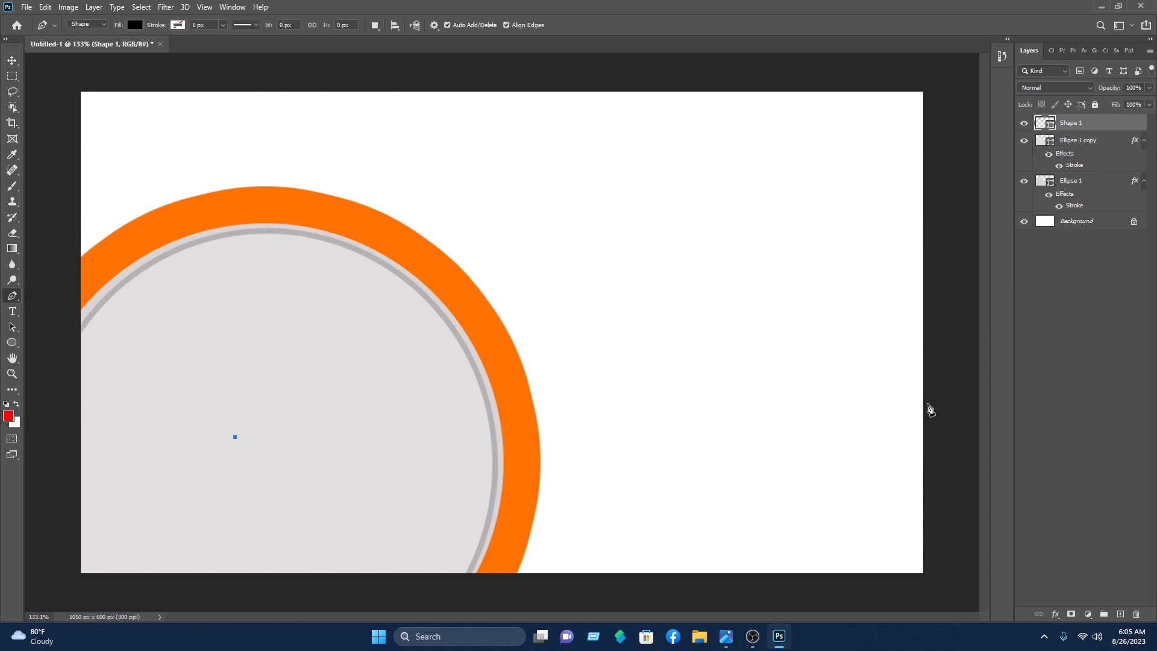
{"action": "left_click_drag", "start_coordinate": [937, 402], "coordinate": [975, 464]}
{"action": "scroll", "coordinate": [950, 457], "scroll_direction": "down", "scroll_amount": 4}
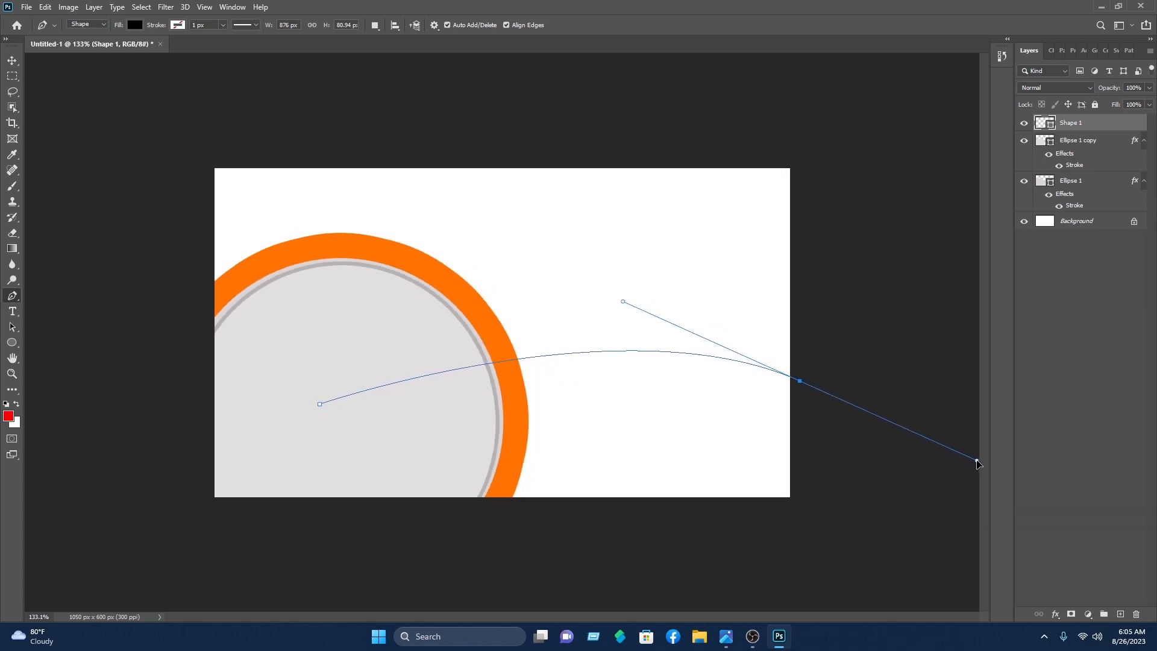
{"action": "left_click_drag", "start_coordinate": [976, 462], "coordinate": [976, 461]}
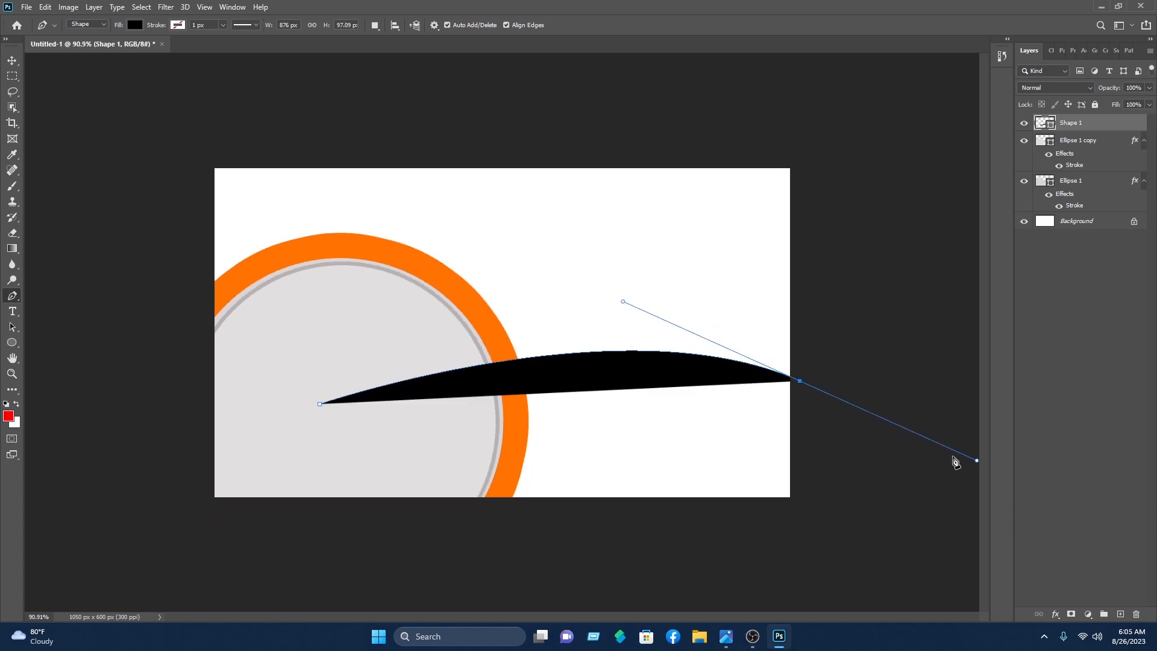
{"action": "left_click", "coordinate": [801, 382]}
{"action": "left_click", "coordinate": [816, 577]}
{"action": "left_click", "coordinate": [311, 565]}
{"action": "left_click", "coordinate": [319, 405]}
Step: Fill the wave with red #ff0000 and move Shape 1 below the circle layers
{"action": "left_click", "coordinate": [136, 25]}
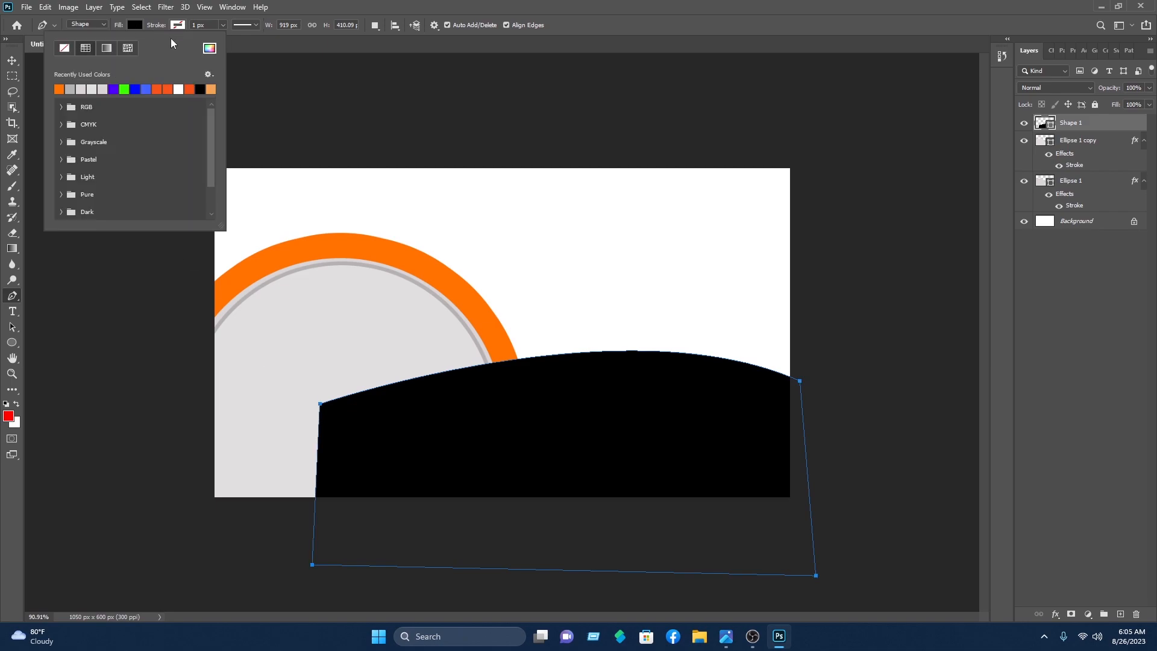
{"action": "left_click", "coordinate": [209, 48]}
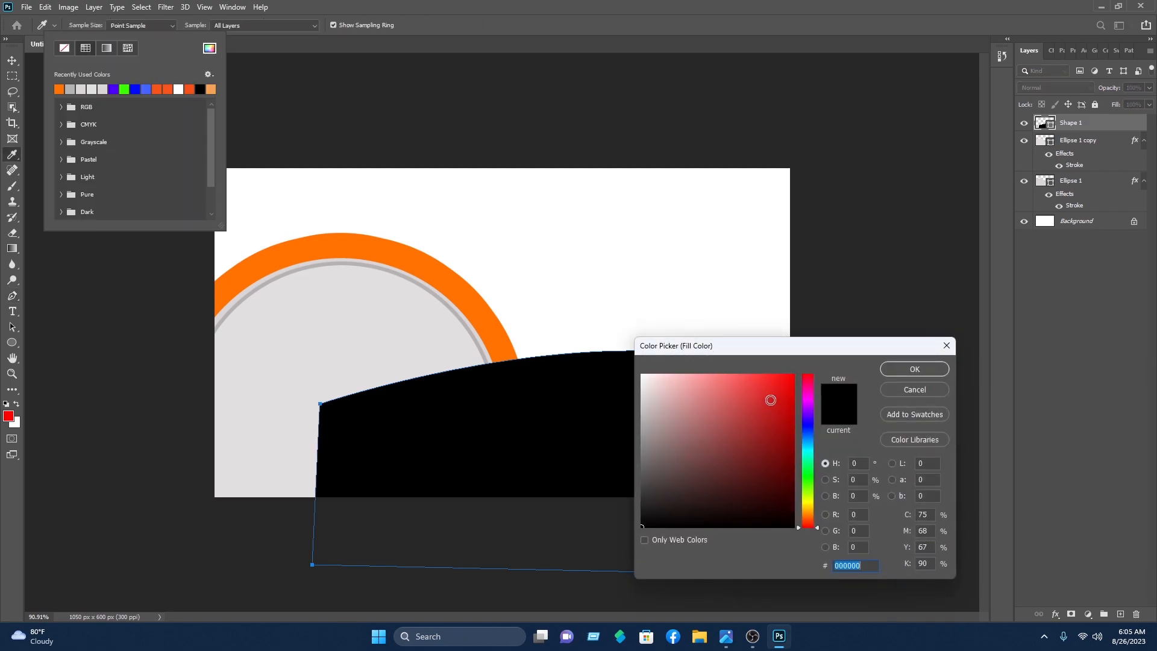
{"action": "left_click_drag", "start_coordinate": [787, 392], "coordinate": [814, 368]}
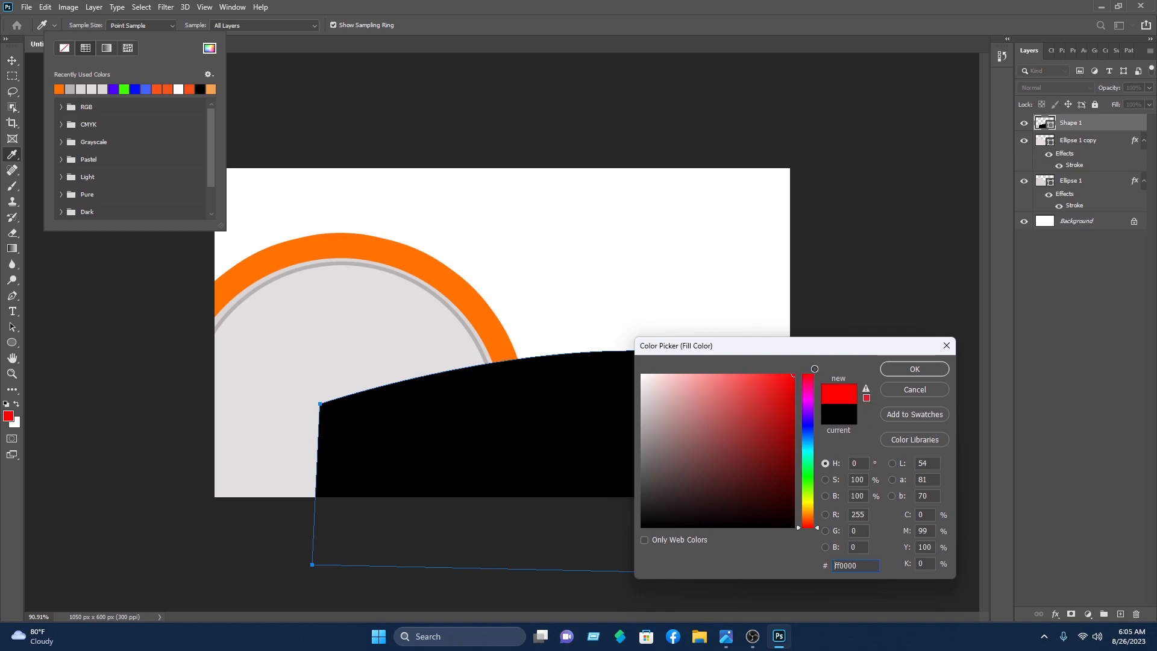
{"action": "left_click", "coordinate": [895, 372]}
{"action": "key", "text": "v"}
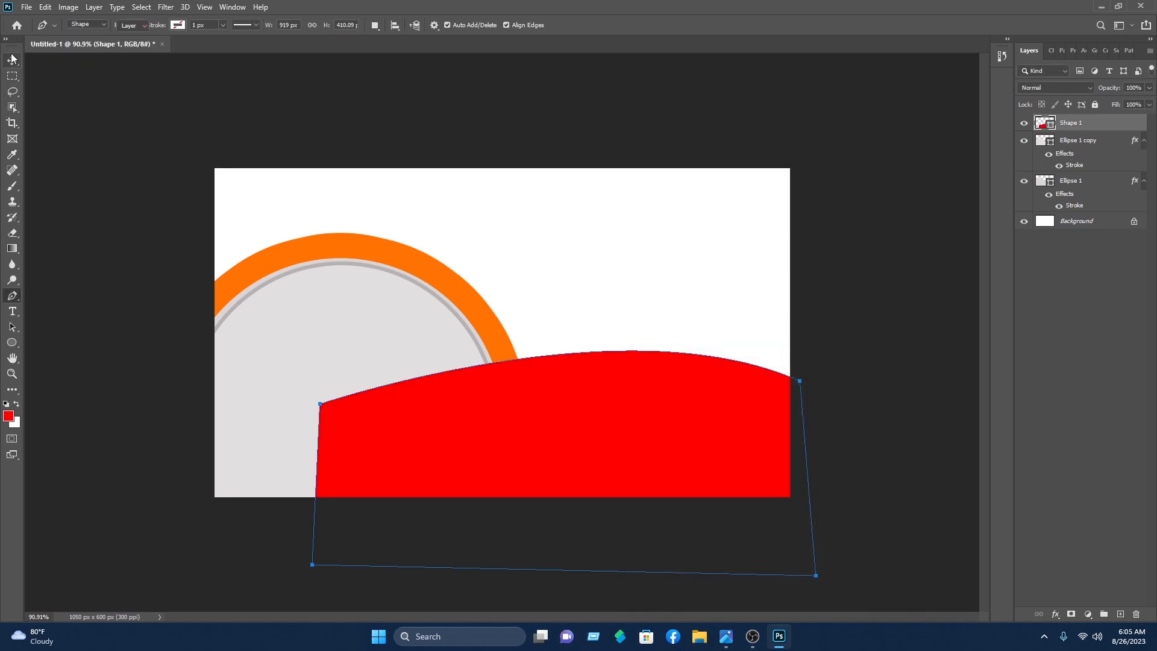
{"action": "left_click_drag", "start_coordinate": [1071, 129], "coordinate": [1073, 215]}
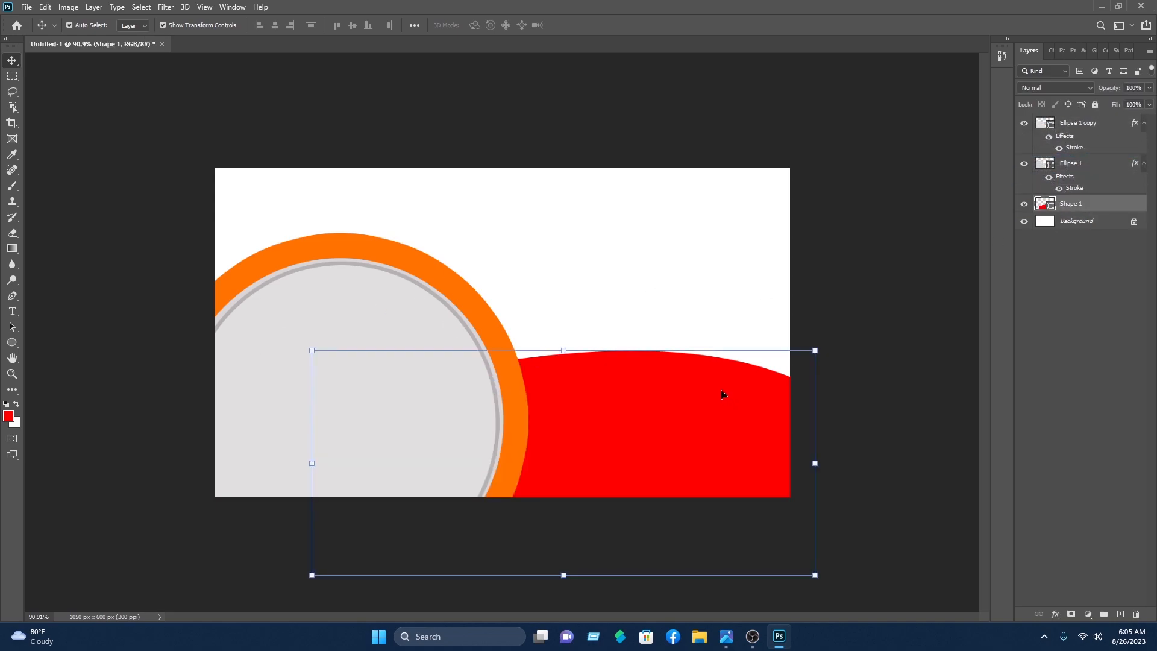
Step: Duplicate the wave and fill the copy with the ring's sampled orange #ff7200
{"action": "left_click_drag", "start_coordinate": [721, 390], "coordinate": [721, 395]}
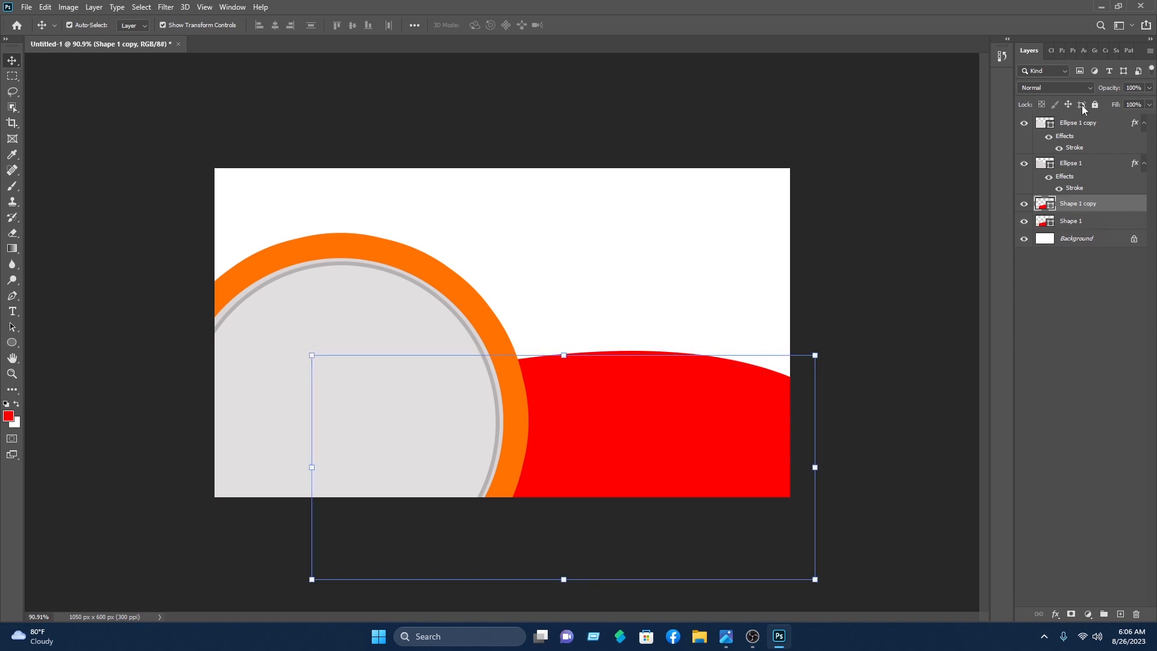
{"action": "double_click", "coordinate": [1043, 208]}
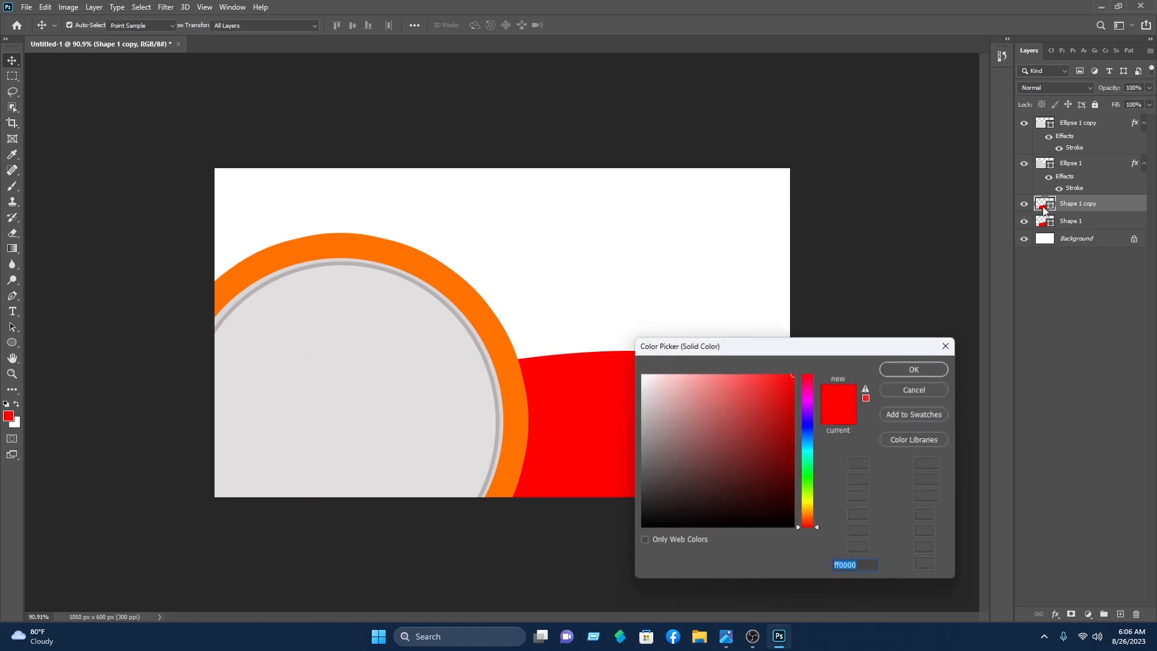
{"action": "left_click", "coordinate": [809, 423]}
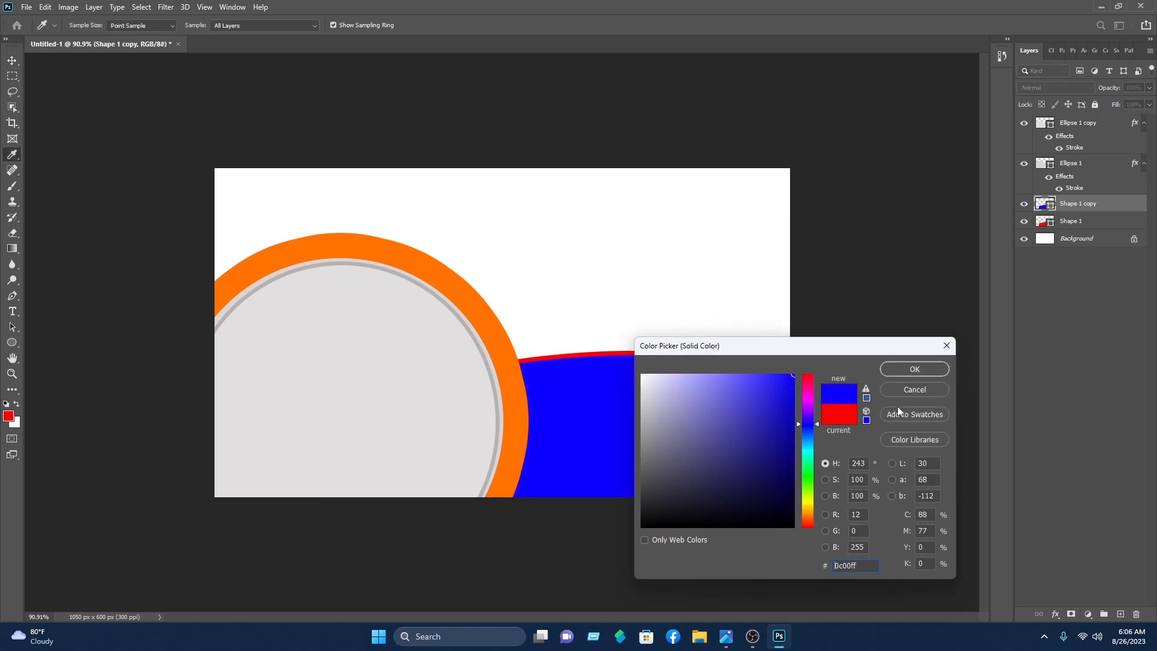
{"action": "left_click", "coordinate": [930, 374]}
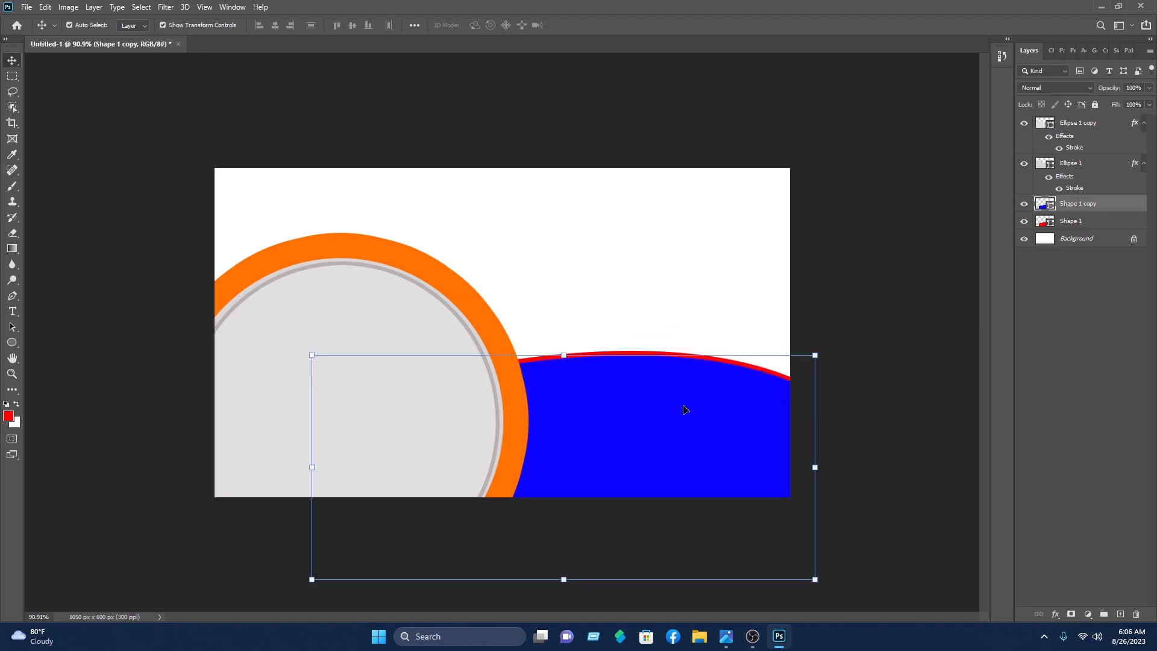
{"action": "scroll", "coordinate": [684, 409], "scroll_direction": "up", "scroll_amount": 4}
{"action": "key", "text": "Down"}
{"action": "key", "text": "Down"}
{"action": "key", "text": "Down"}
{"action": "key", "text": "Down"}
{"action": "key", "text": "Down"}
{"action": "key", "text": "Down"}
{"action": "key", "text": "Down"}
{"action": "key", "text": "Down"}
{"action": "key", "text": "Down"}
{"action": "key", "text": "Down"}
{"action": "key", "text": "Down"}
{"action": "key", "text": "Up"}
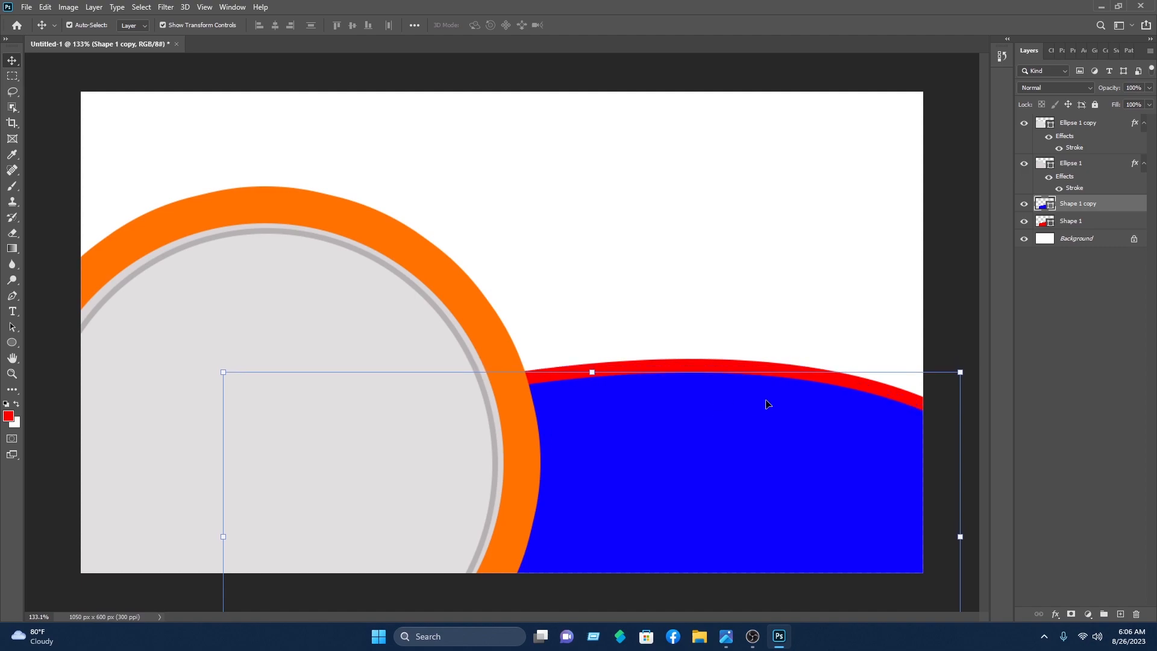
{"action": "left_click", "coordinate": [970, 243]}
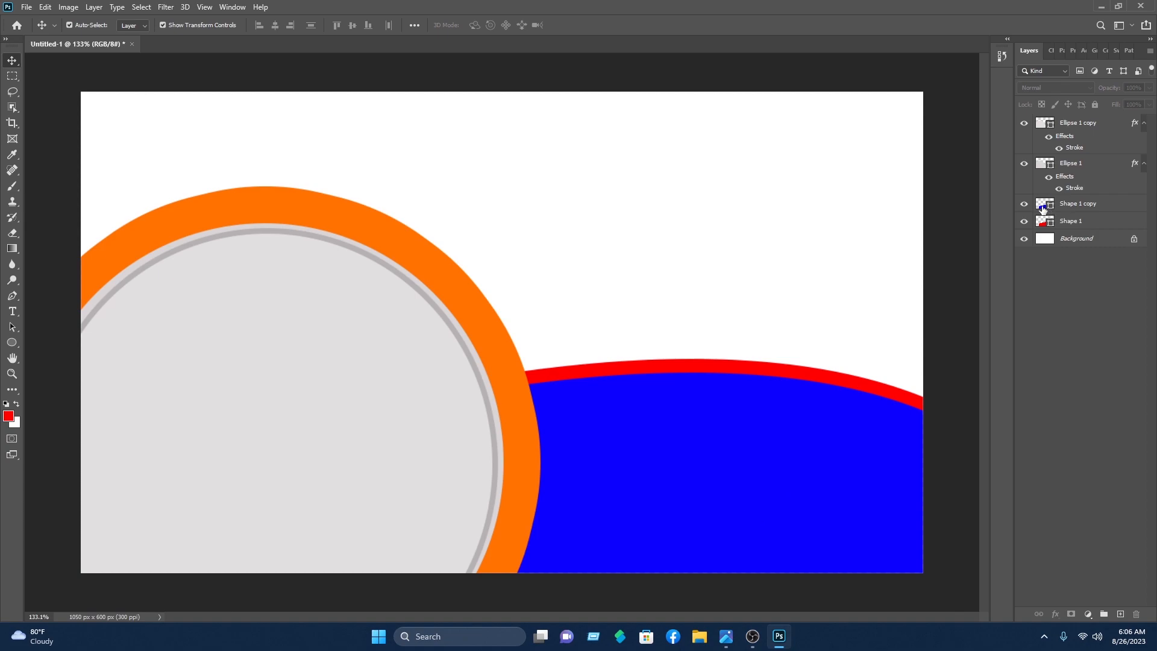
{"action": "double_click", "coordinate": [1043, 209]}
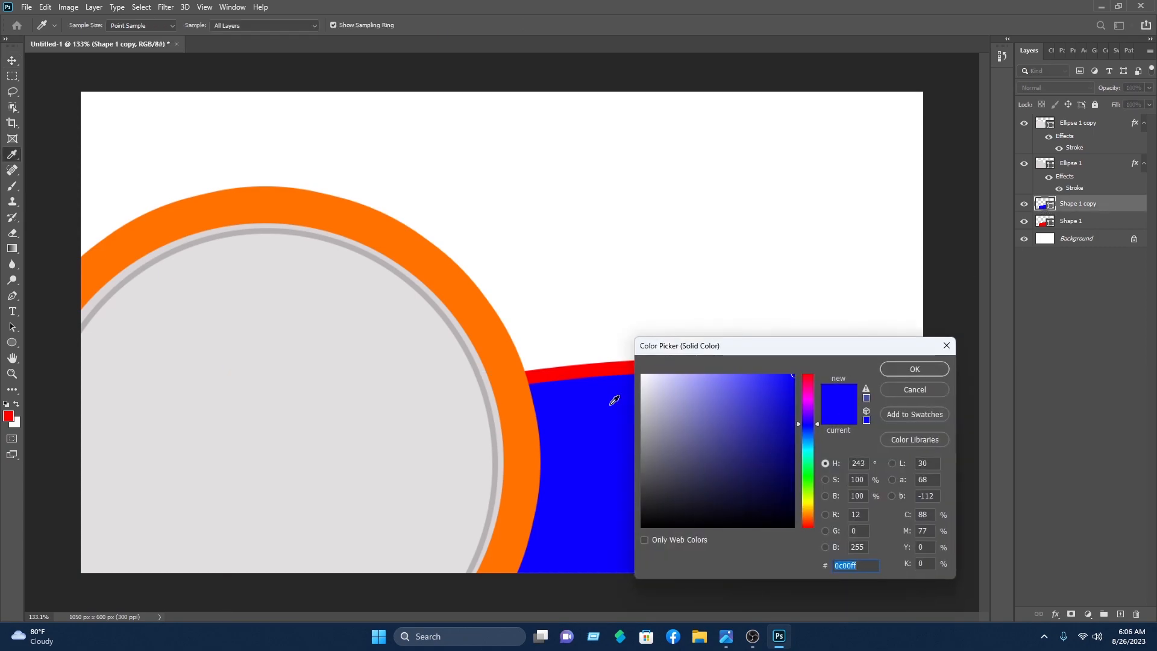
{"action": "left_click", "coordinate": [482, 333]}
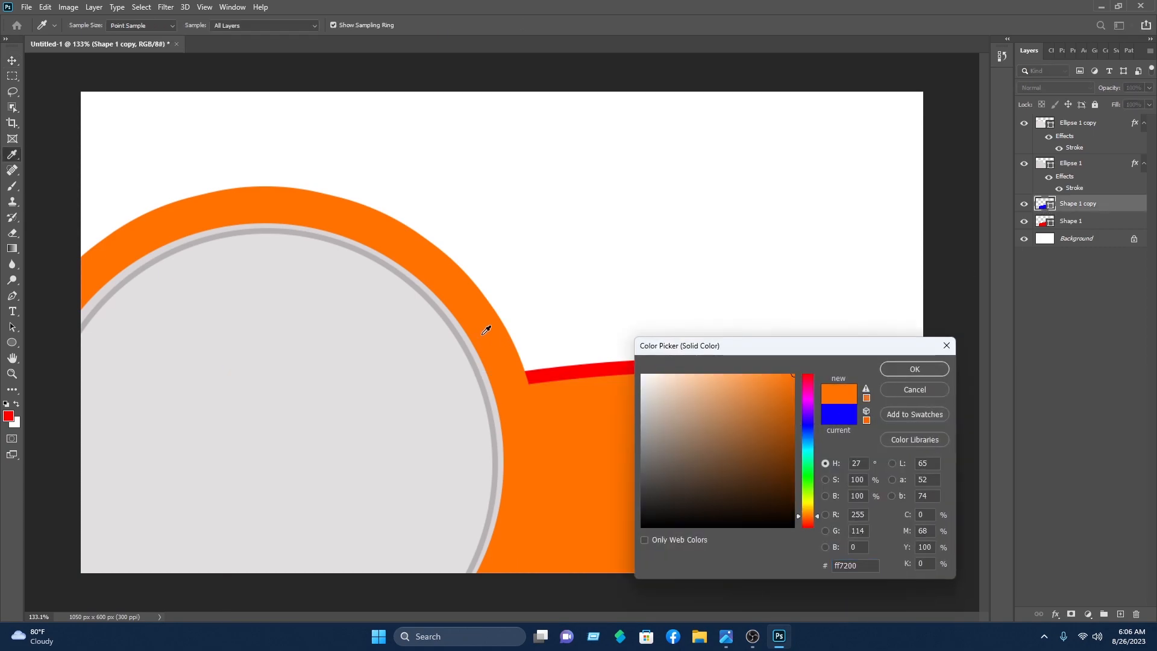
{"action": "left_click", "coordinate": [890, 370]}
Step: Recolour the original wave strip, Shape 1, a darker orange #ee6b02
{"action": "left_click", "coordinate": [763, 352]}
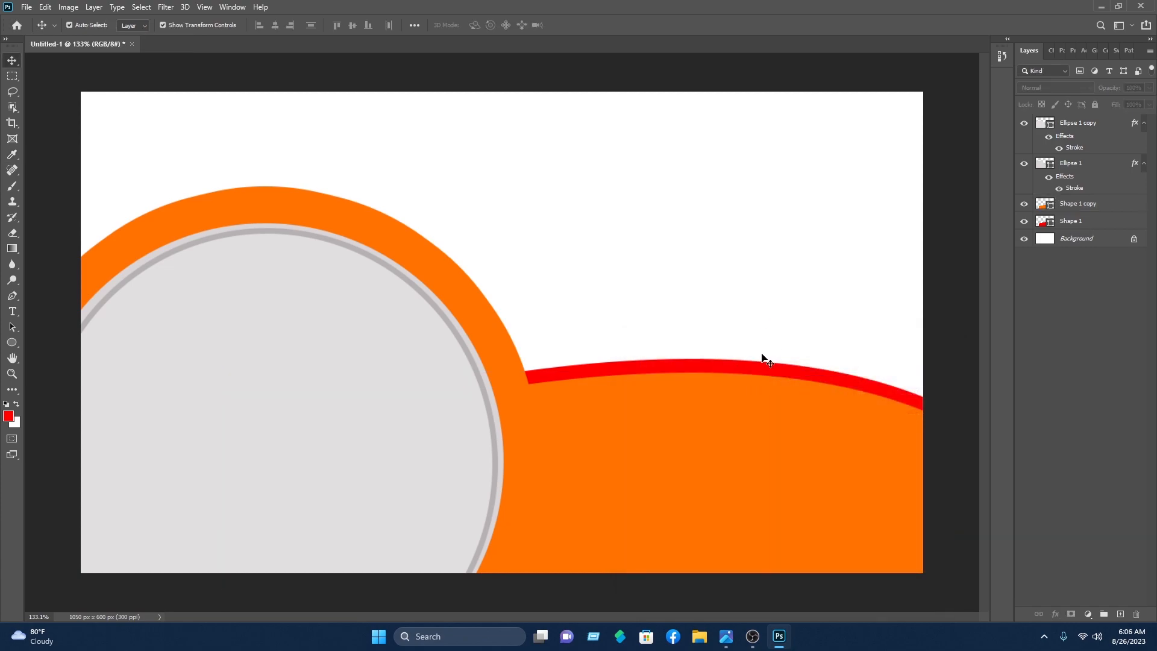
{"action": "left_click", "coordinate": [756, 369]}
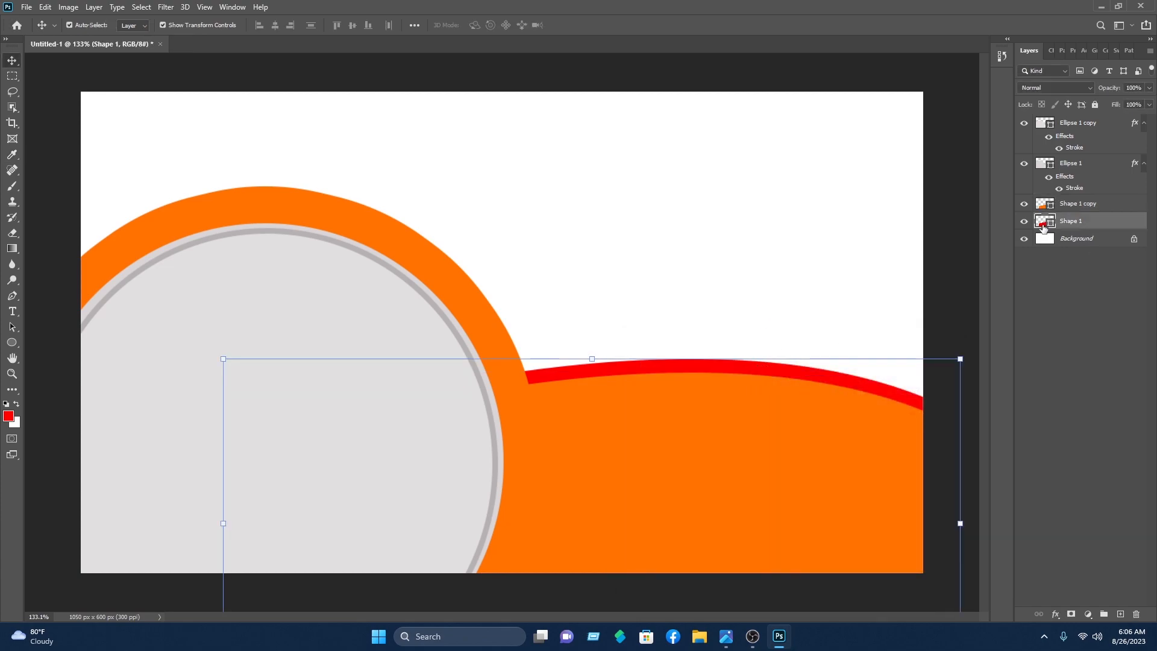
{"action": "double_click", "coordinate": [1043, 223]}
{"action": "left_click", "coordinate": [592, 439]}
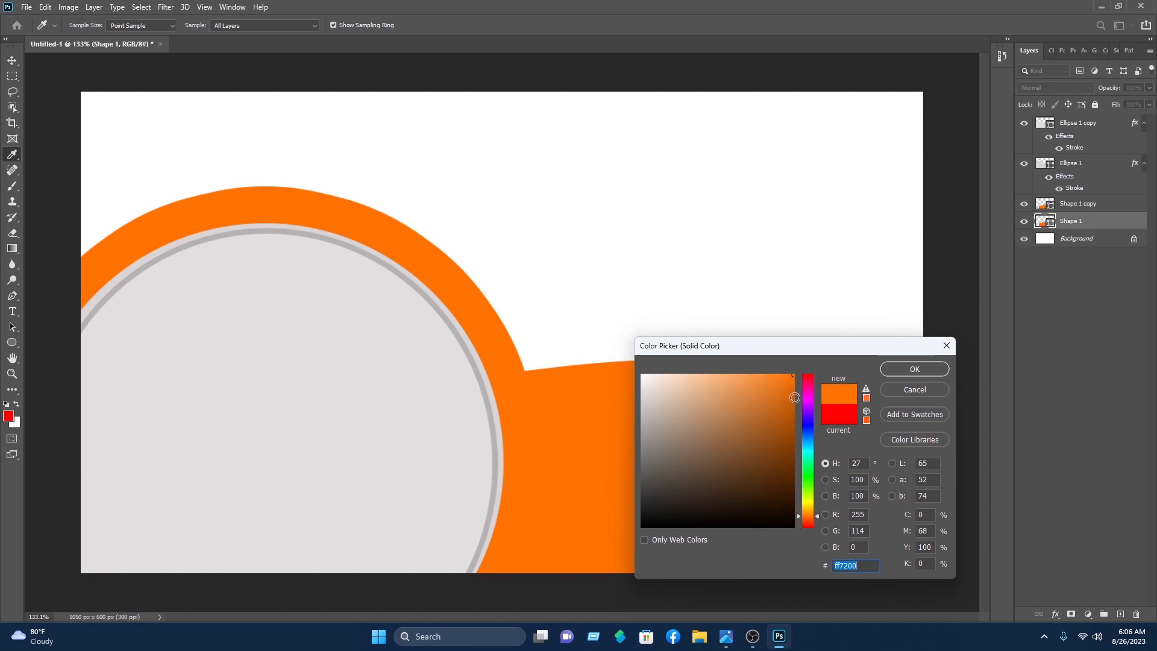
{"action": "left_click", "coordinate": [794, 395]}
{"action": "left_click_drag", "start_coordinate": [792, 392], "coordinate": [793, 387]}
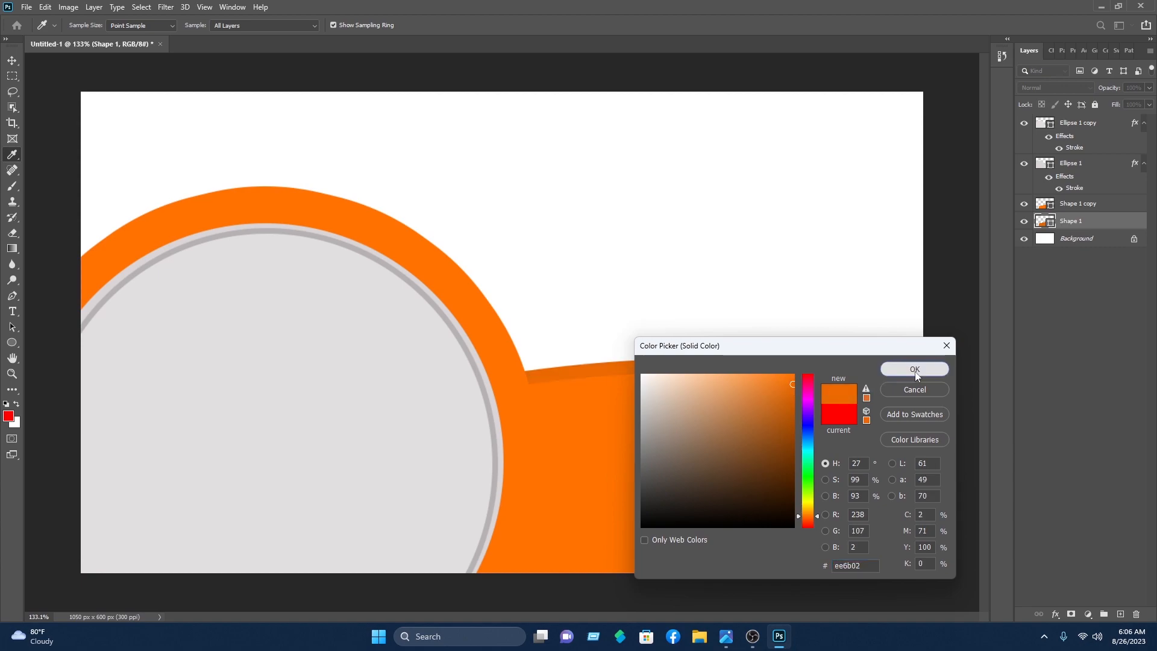
{"action": "left_click", "coordinate": [914, 370]}
{"action": "key", "text": "v"}
{"action": "key", "text": "alt+]"}
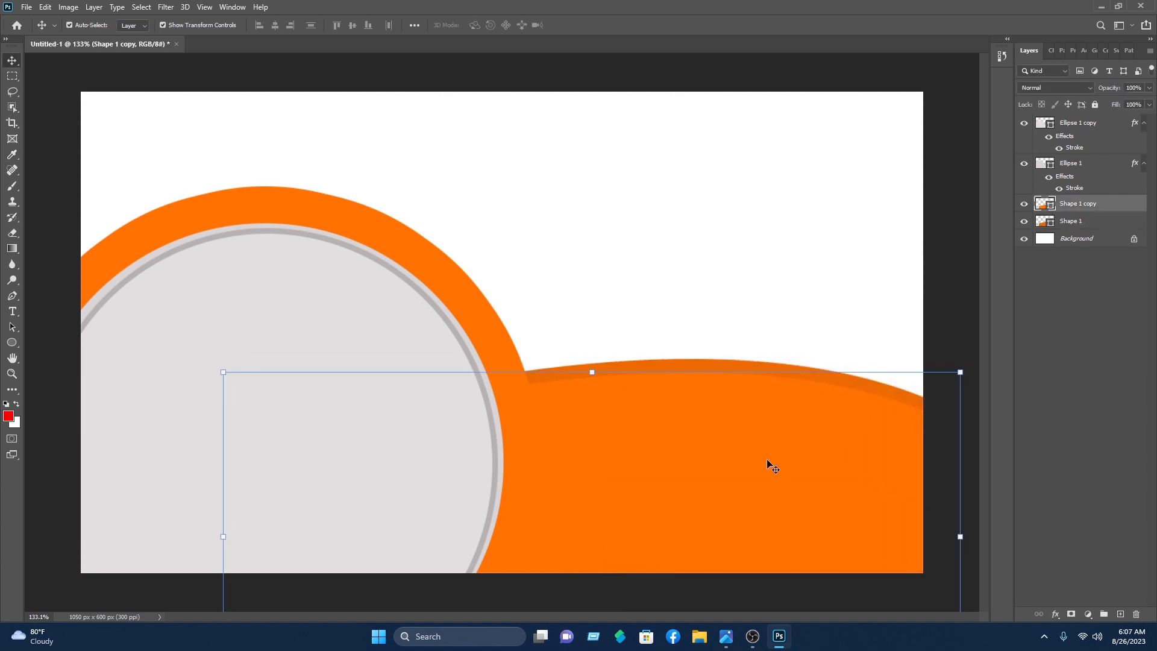
Step: Add a thin 2 px white stroke to the orange wave copy, Shape 1 copy
{"action": "right_click", "coordinate": [1070, 209]}
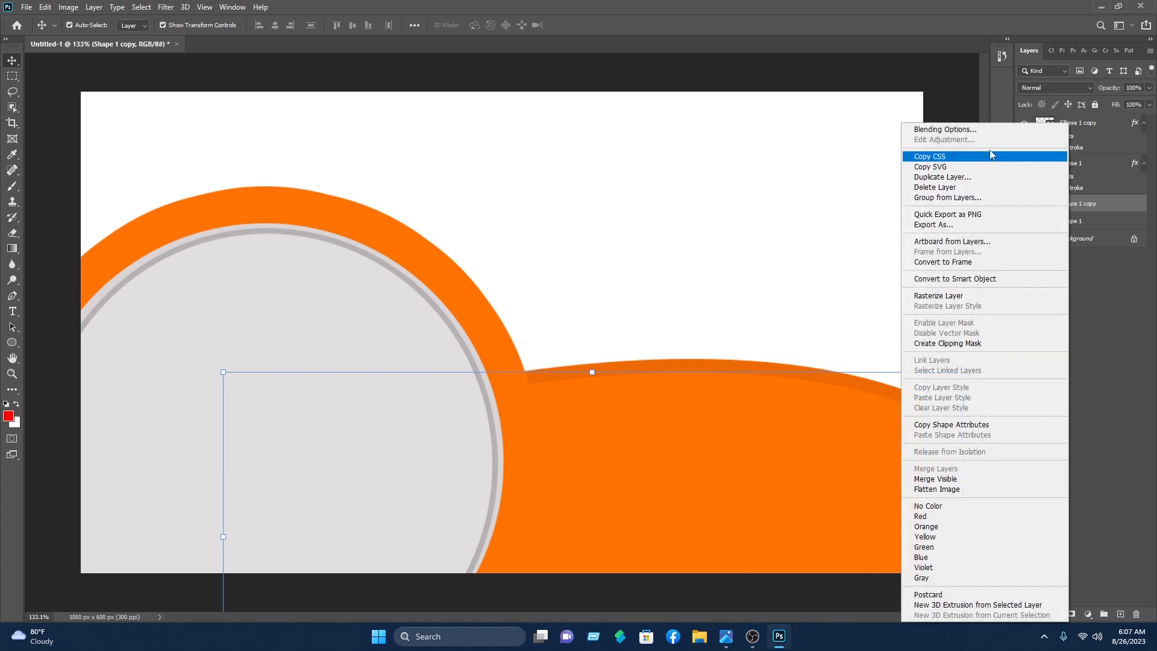
{"action": "left_click", "coordinate": [964, 129]}
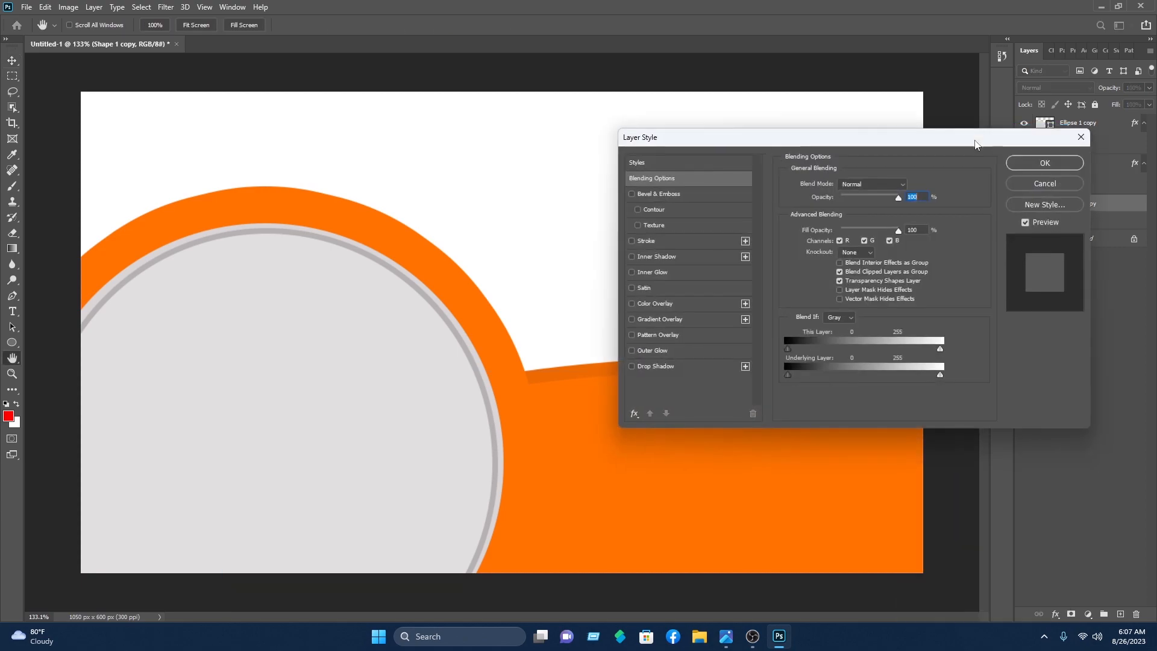
{"action": "left_click", "coordinate": [664, 240]}
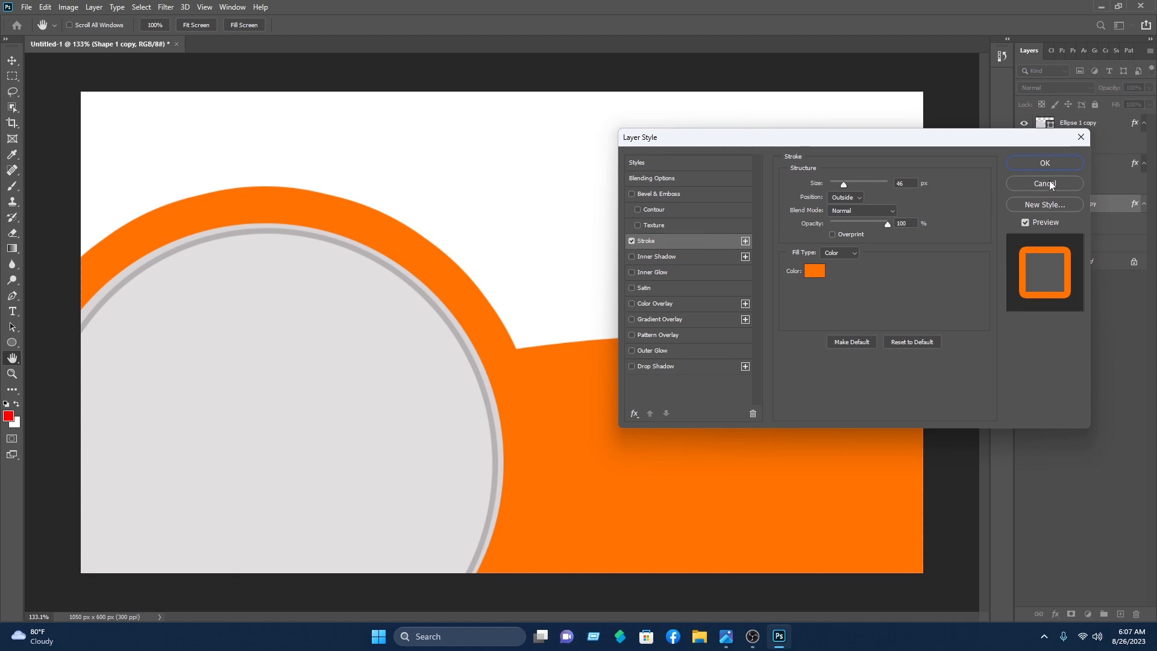
{"action": "left_click", "coordinate": [815, 271]}
{"action": "left_click", "coordinate": [642, 374]}
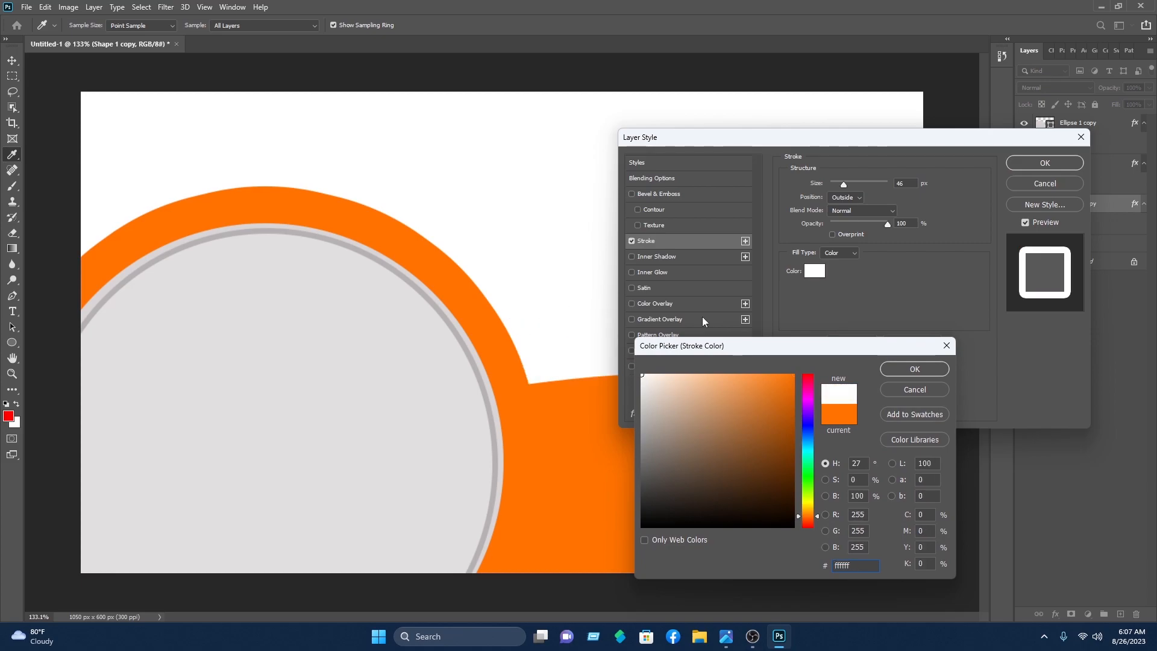
{"action": "left_click", "coordinate": [914, 369]}
{"action": "left_click_drag", "start_coordinate": [842, 184], "coordinate": [831, 193]}
{"action": "left_click", "coordinate": [1045, 162]}
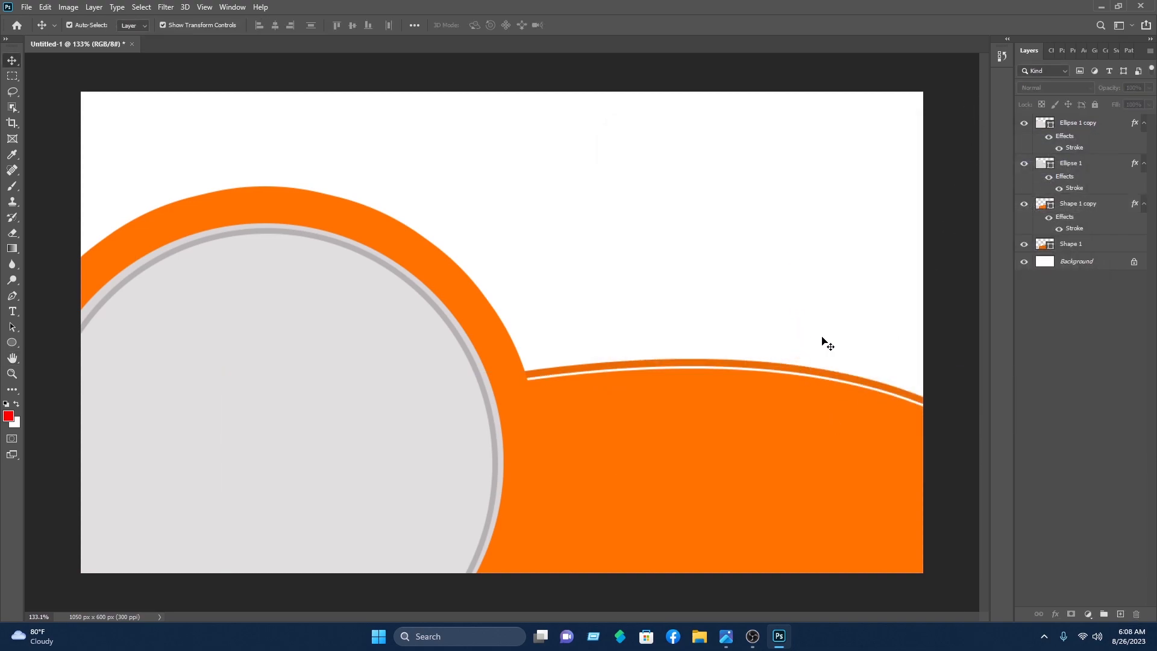
Step: Lock the two wave layers, Shape 1 and Shape 1 copy
{"action": "left_click_drag", "start_coordinate": [837, 323], "coordinate": [845, 557]}
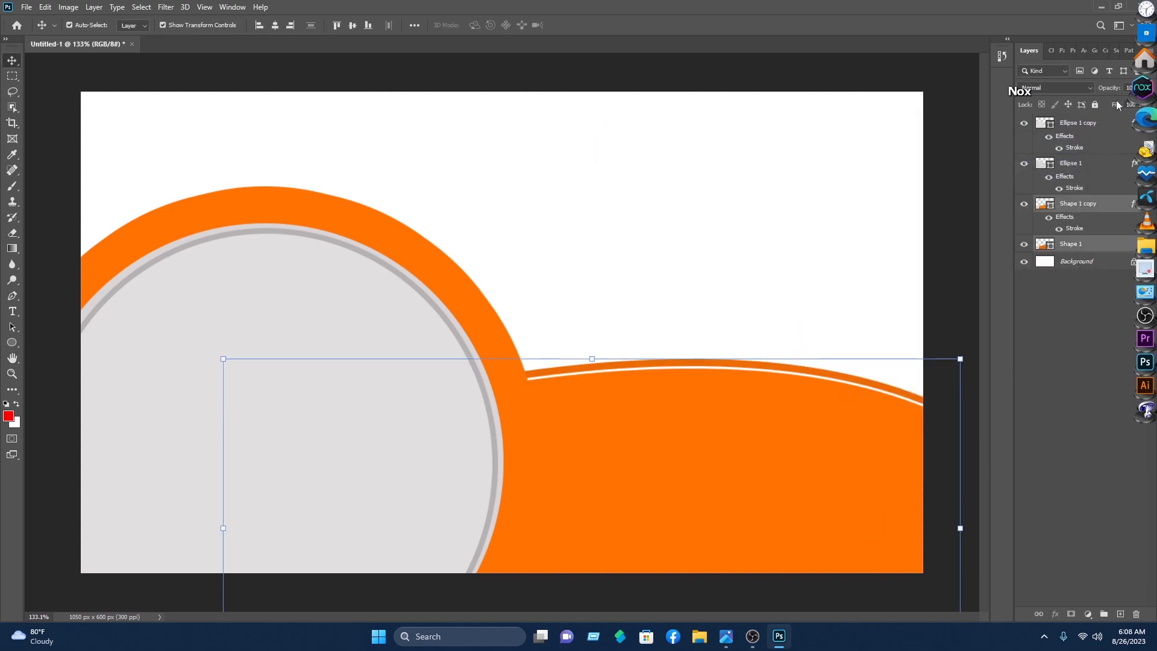
{"action": "left_click", "coordinate": [1095, 105]}
{"action": "left_click", "coordinate": [862, 162]}
Step: Duplicate the ringed circle, scale it to about 25.55%, and place it upper right
{"action": "left_click_drag", "start_coordinate": [586, 192], "coordinate": [228, 464]}
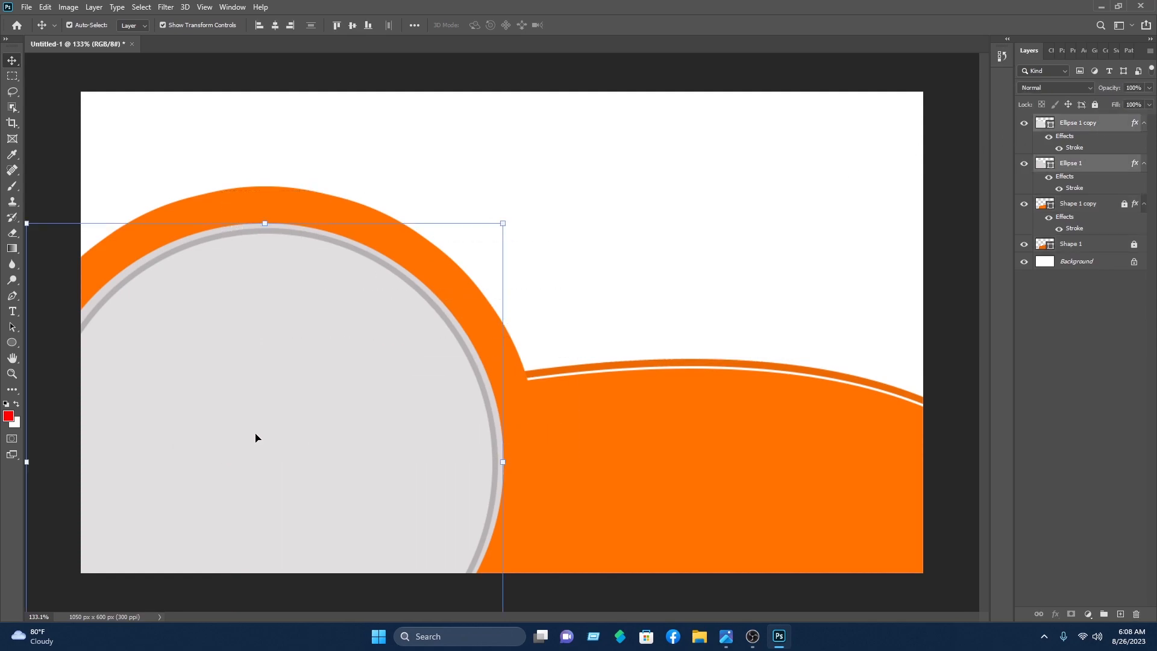
{"action": "left_click_drag", "start_coordinate": [259, 426], "coordinate": [598, 287]}
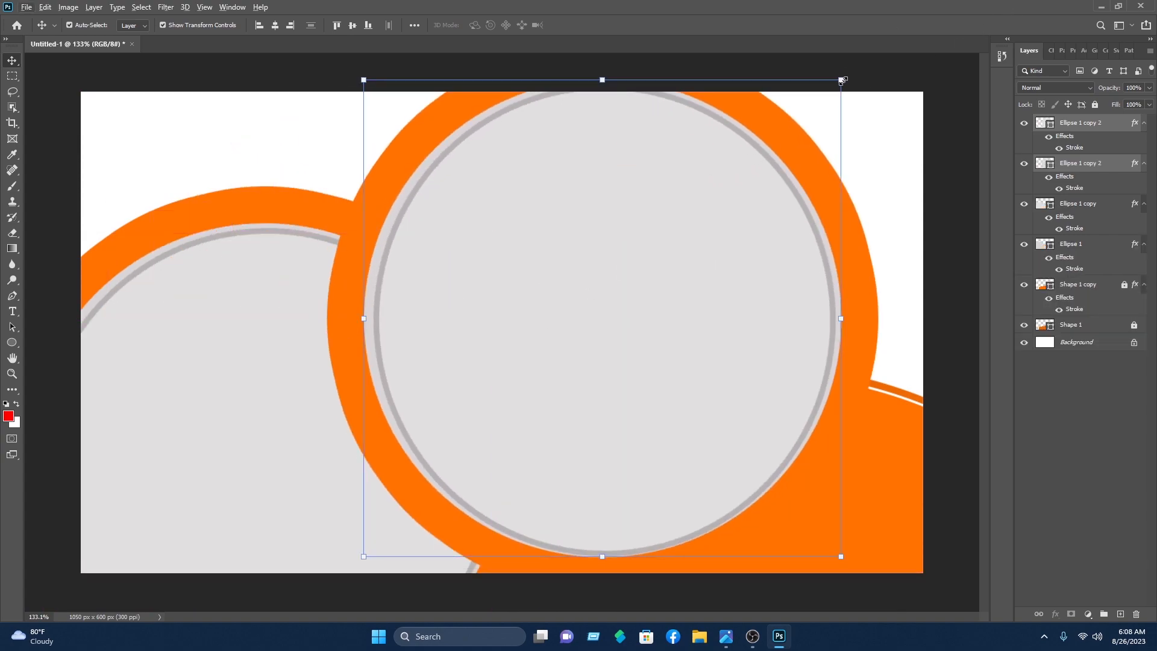
{"action": "left_click_drag", "start_coordinate": [841, 80], "coordinate": [553, 417]}
{"action": "left_click_drag", "start_coordinate": [478, 431], "coordinate": [771, 188]}
{"action": "left_click_drag", "start_coordinate": [837, 134], "coordinate": [799, 194]}
{"action": "left_click_drag", "start_coordinate": [727, 250], "coordinate": [801, 204]}
{"action": "left_click", "coordinate": [597, 24]}
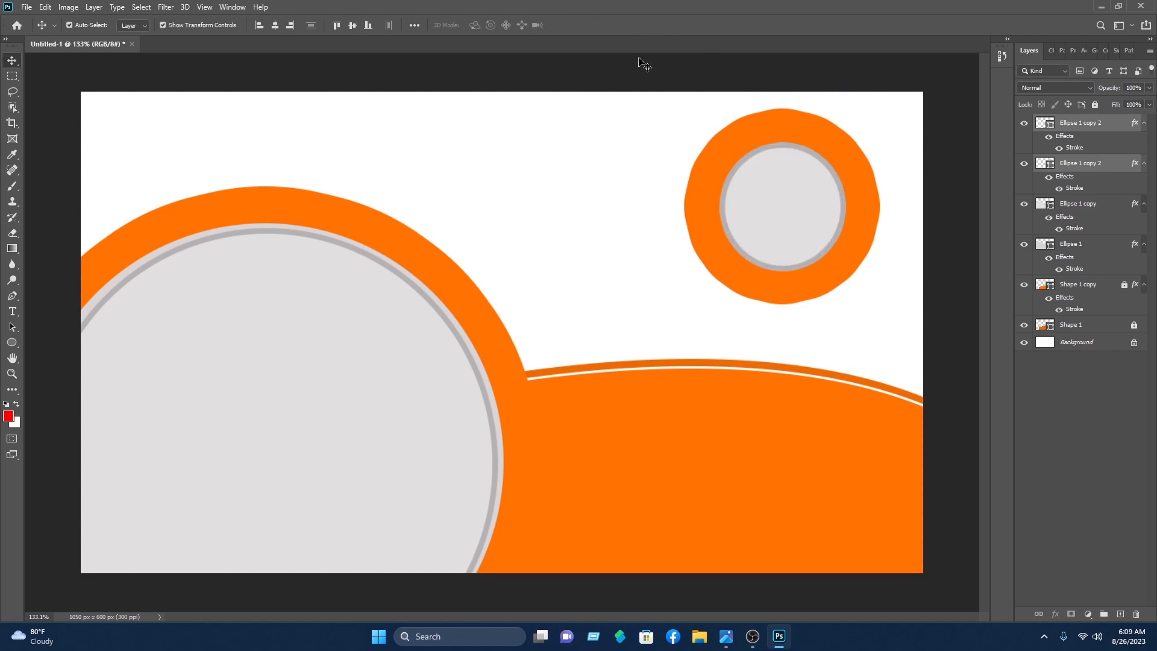
Step: Thin the small upper-right circle's orange Stroke to 24 px
{"action": "left_click", "coordinate": [800, 151]}
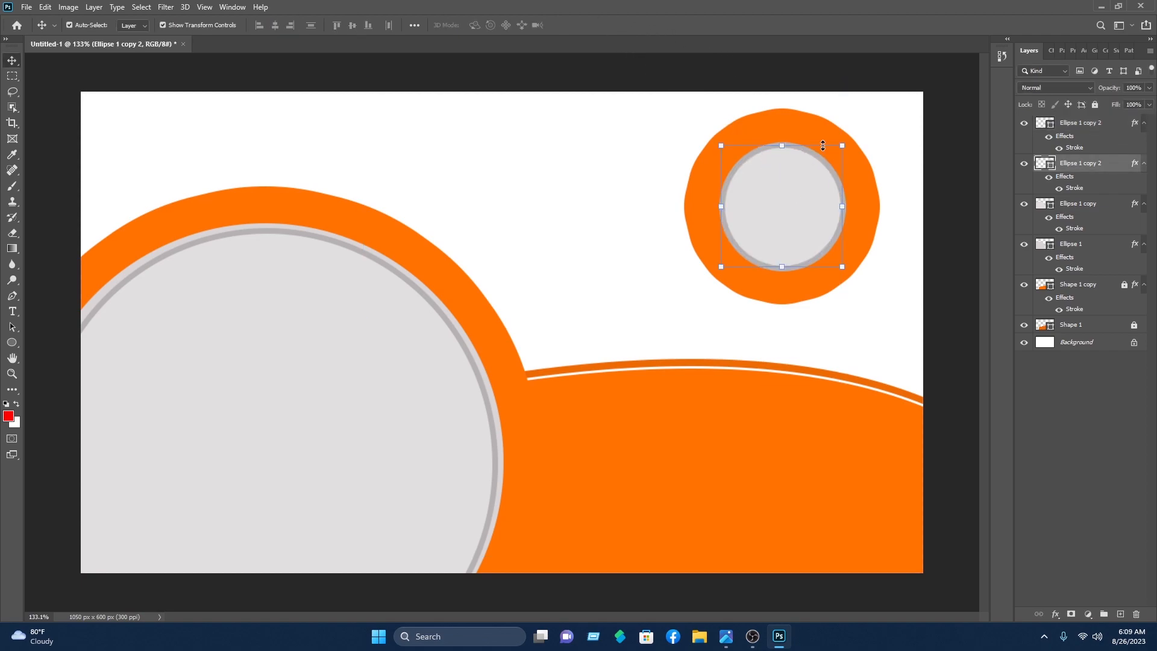
{"action": "right_click", "coordinate": [1081, 168]}
{"action": "left_click", "coordinate": [1002, 126]}
{"action": "left_click_drag", "start_coordinate": [903, 132], "coordinate": [324, 258]}
{"action": "left_click", "coordinate": [123, 357]}
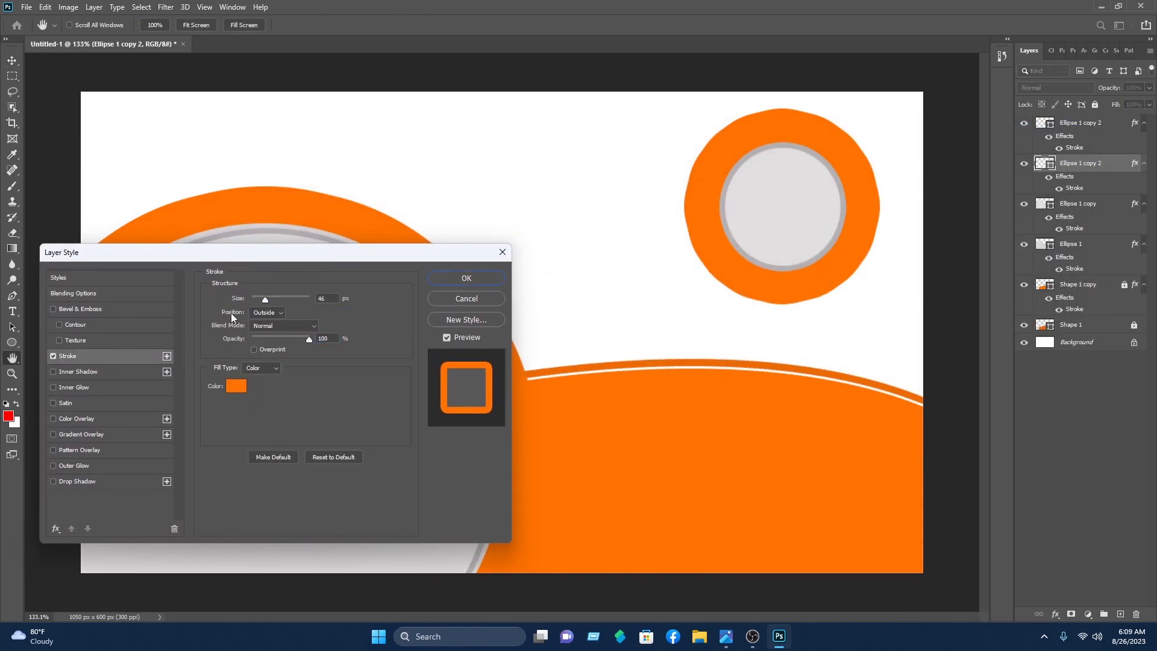
{"action": "left_click_drag", "start_coordinate": [266, 300], "coordinate": [262, 305]}
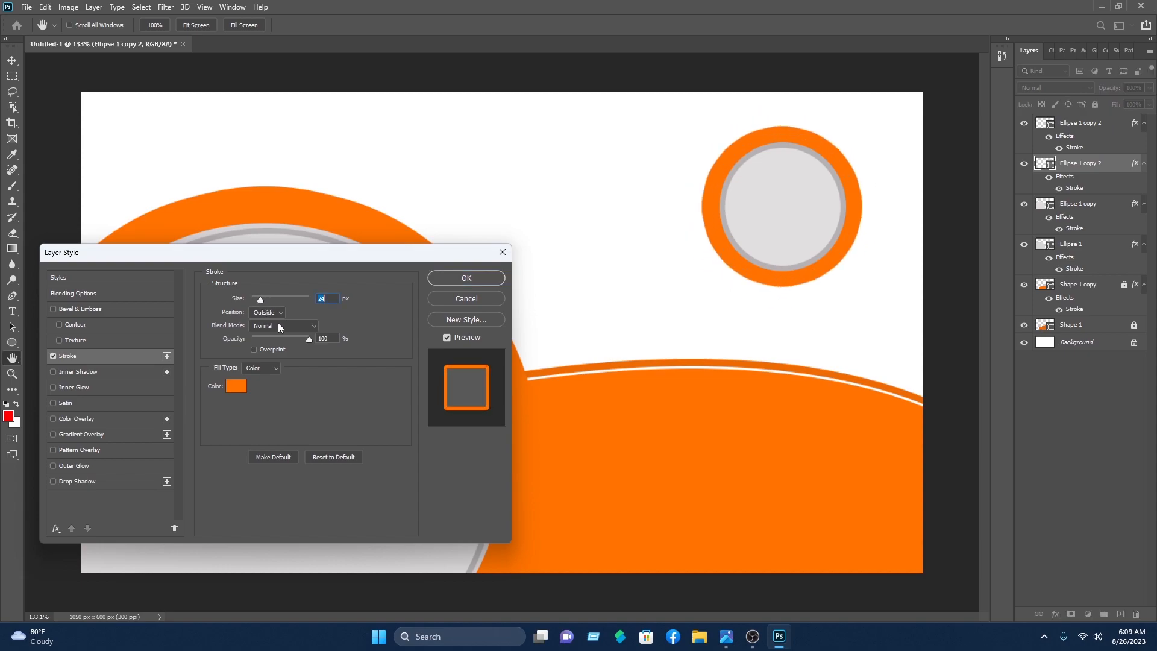
{"action": "left_click", "coordinate": [491, 280]}
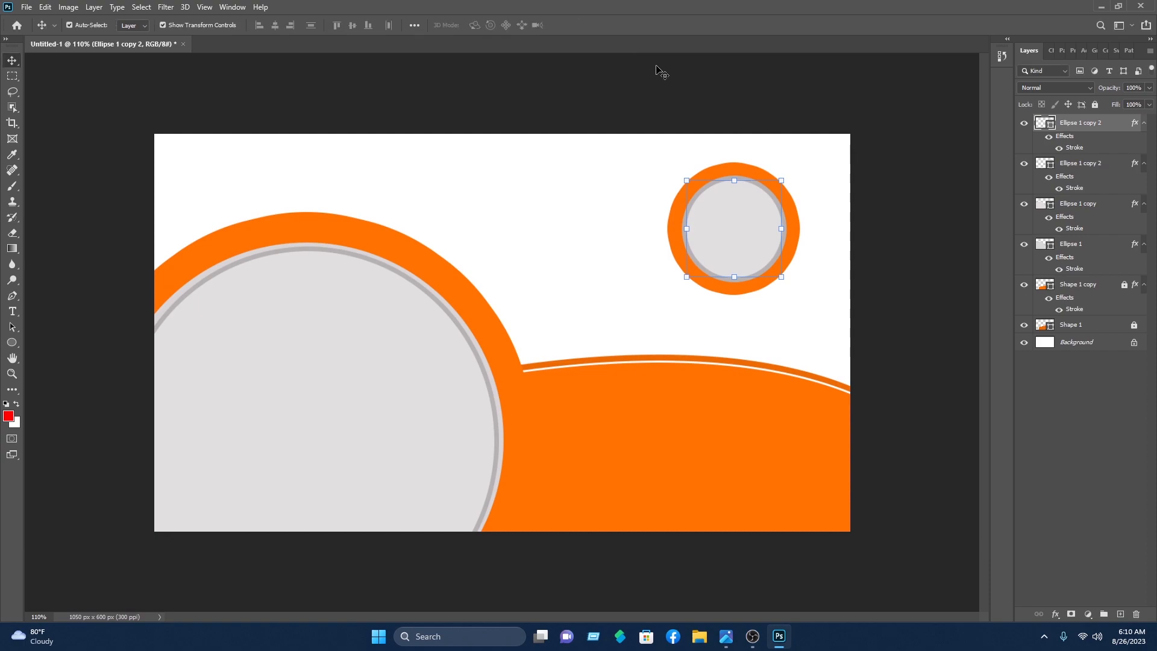
Step: Shrink the small grey inner circle to about 87% and re-centre it in the ring
{"action": "left_click", "coordinate": [736, 215]}
{"action": "left_click_drag", "start_coordinate": [782, 179], "coordinate": [768, 193]}
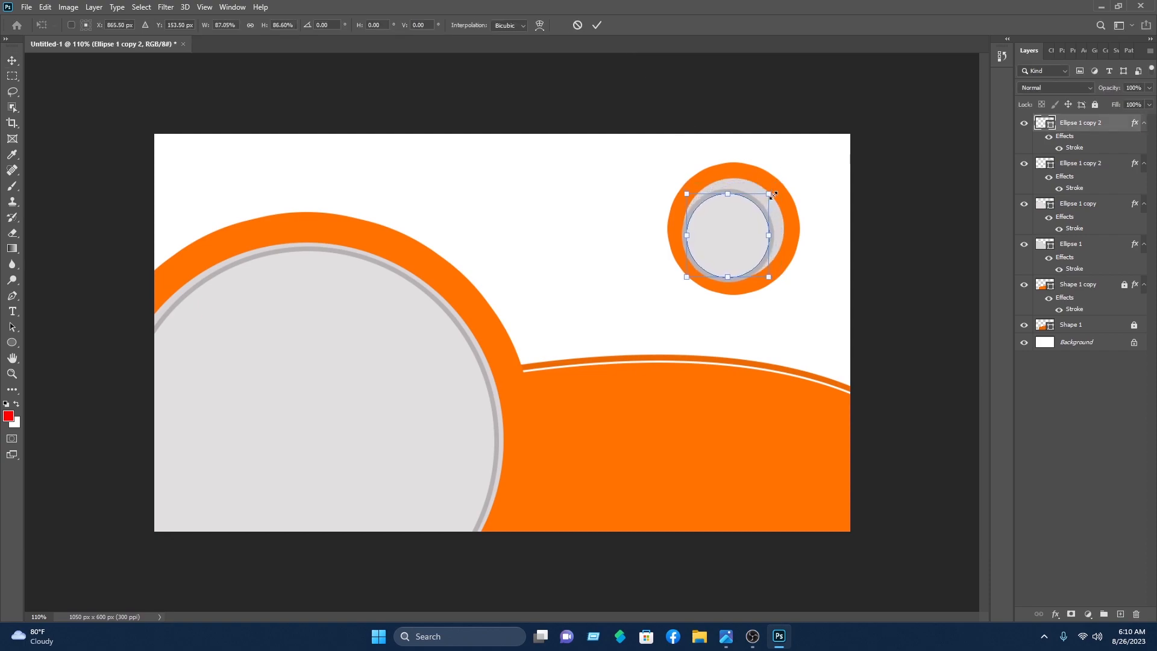
{"action": "left_click_drag", "start_coordinate": [714, 236], "coordinate": [724, 231]}
{"action": "left_click", "coordinate": [599, 24]}
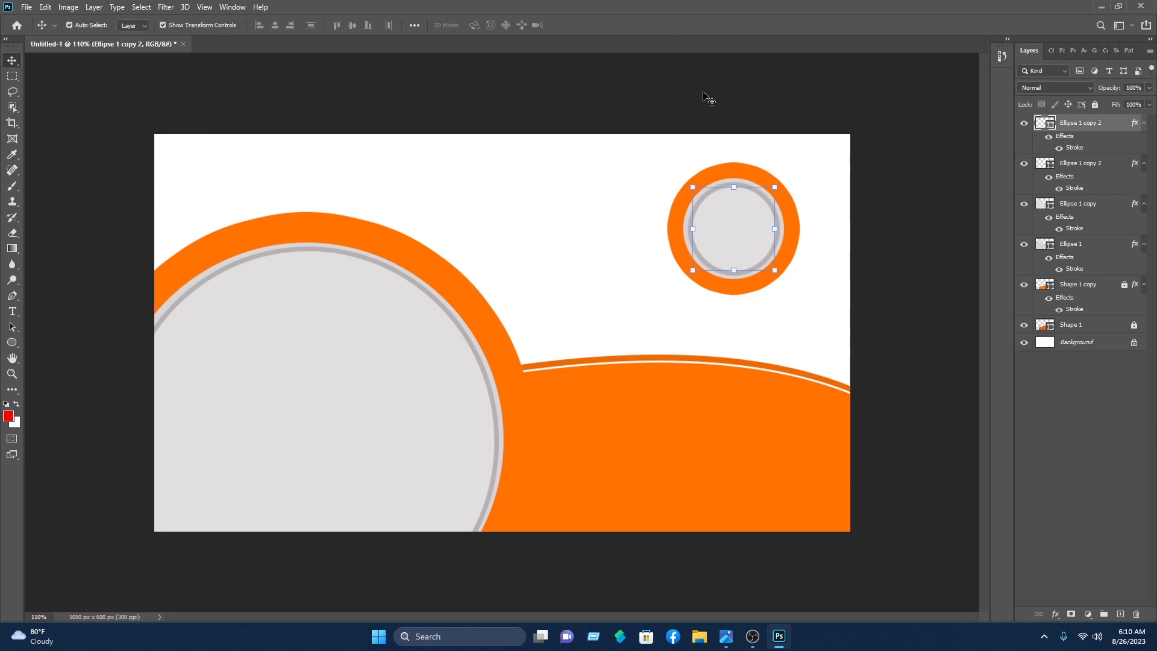
Step: Enlarge both small circle layers together to about 148%
{"action": "left_click_drag", "start_coordinate": [801, 294], "coordinate": [708, 172]}
{"action": "left_click_drag", "start_coordinate": [813, 299], "coordinate": [831, 326]}
{"action": "left_click_drag", "start_coordinate": [778, 247], "coordinate": [747, 240]}
{"action": "left_click", "coordinate": [596, 28]}
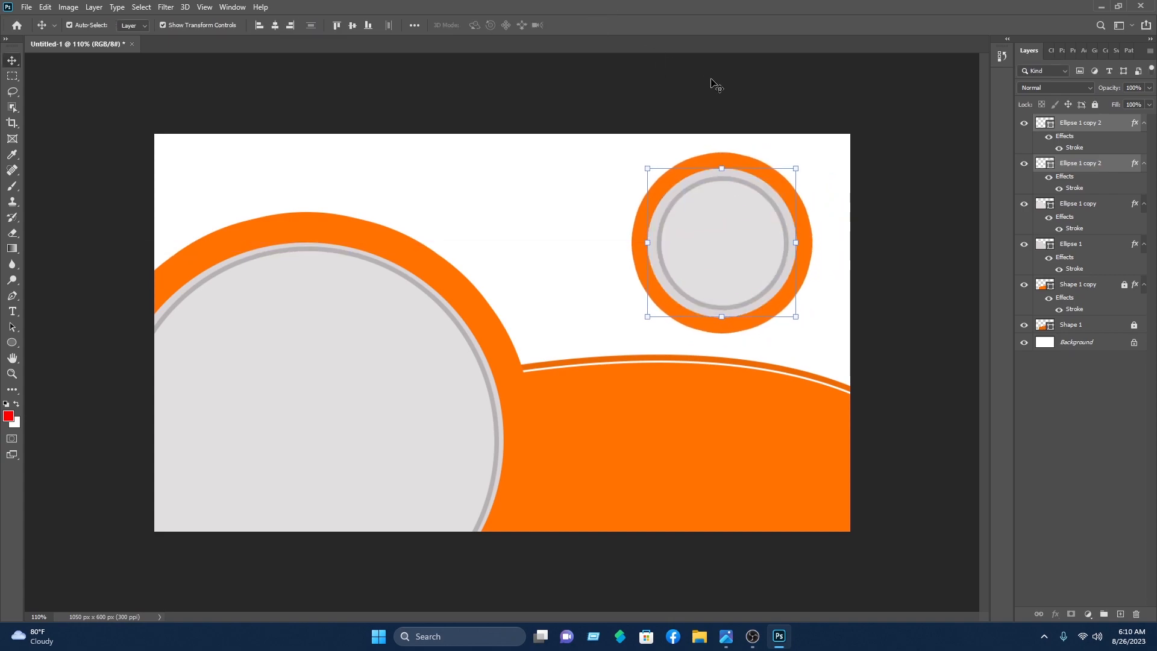
{"action": "left_click", "coordinate": [726, 96]}
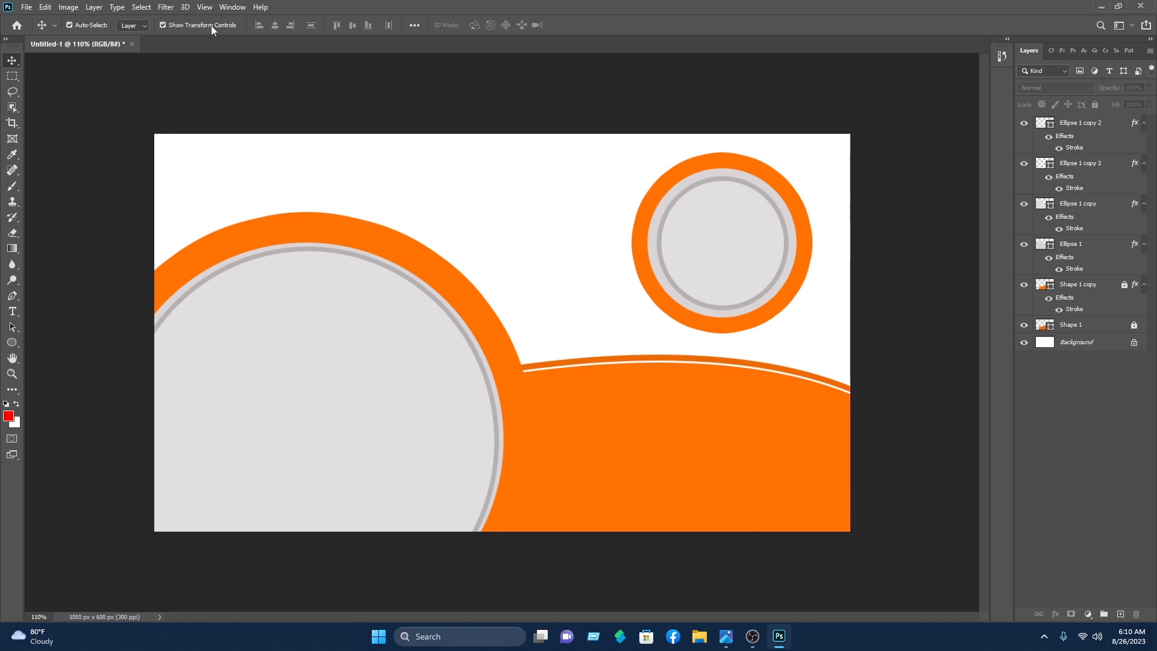
Step: Open the four orange icon PNGs (phone, envelope, globe, pin) from the icons folder
{"action": "left_click", "coordinate": [26, 7]}
{"action": "left_click", "coordinate": [38, 31]}
{"action": "left_click", "coordinate": [60, 195]}
{"action": "double_click", "coordinate": [148, 172]}
{"action": "double_click", "coordinate": [144, 181]}
{"action": "scroll", "coordinate": [349, 142], "scroll_direction": "down", "scroll_amount": 5}
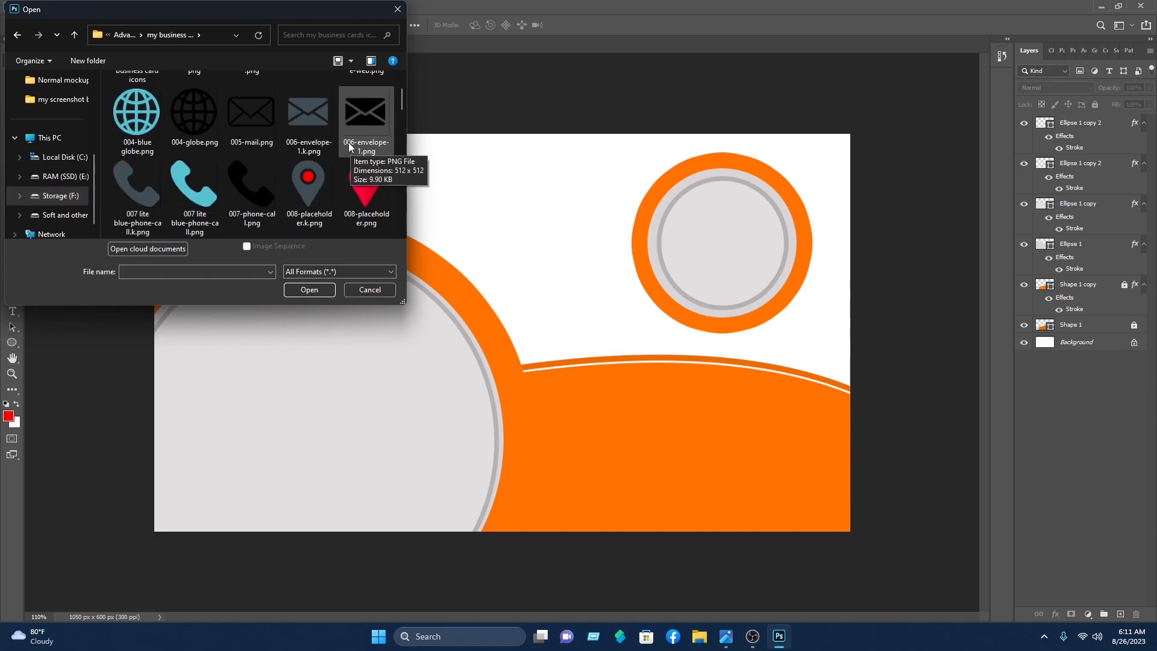
{"action": "left_click_drag", "start_coordinate": [339, 139], "coordinate": [169, 230]}
{"action": "key", "text": "Return"}
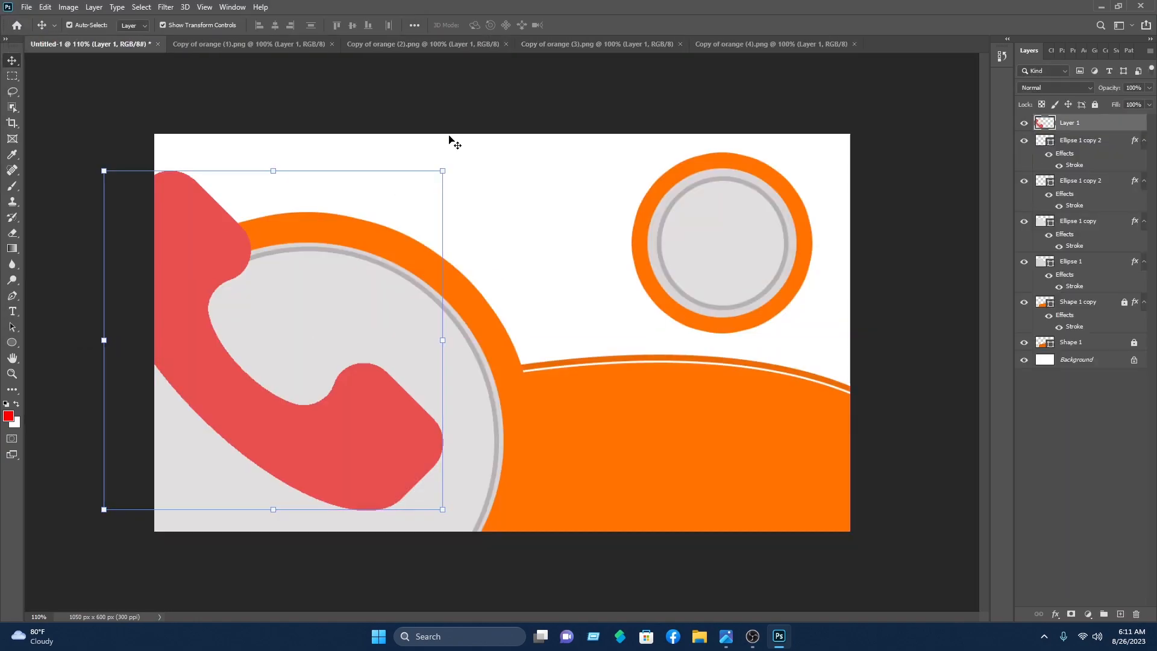
Step: Bring the icons into the card, shrink them and stack phone, envelope, globe, pin on the left
{"action": "left_click_drag", "start_coordinate": [232, 341], "coordinate": [160, 362]}
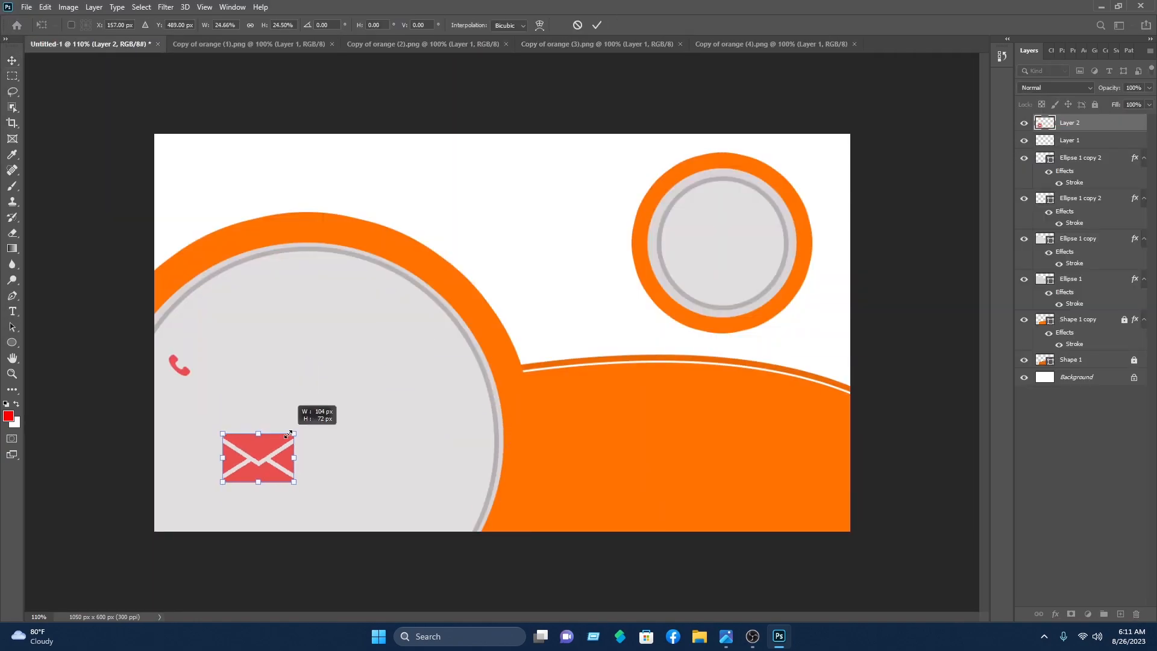
{"action": "left_click_drag", "start_coordinate": [294, 430], "coordinate": [184, 405]}
{"action": "key", "text": "Return"}
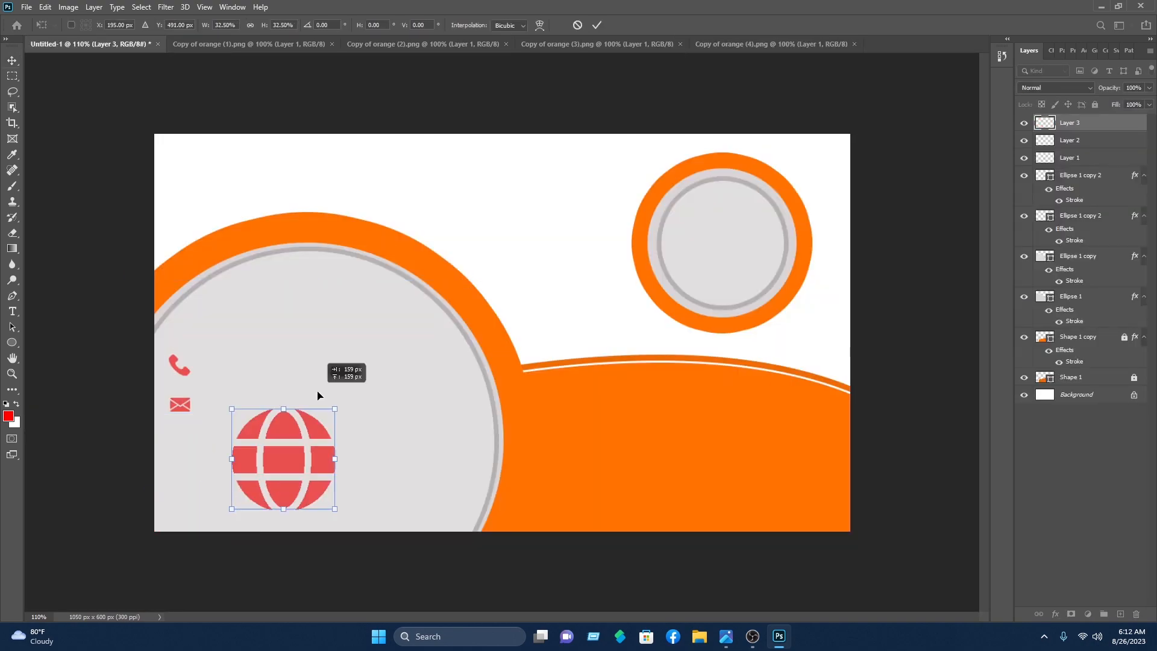
{"action": "left_click_drag", "start_coordinate": [400, 517], "coordinate": [181, 458]}
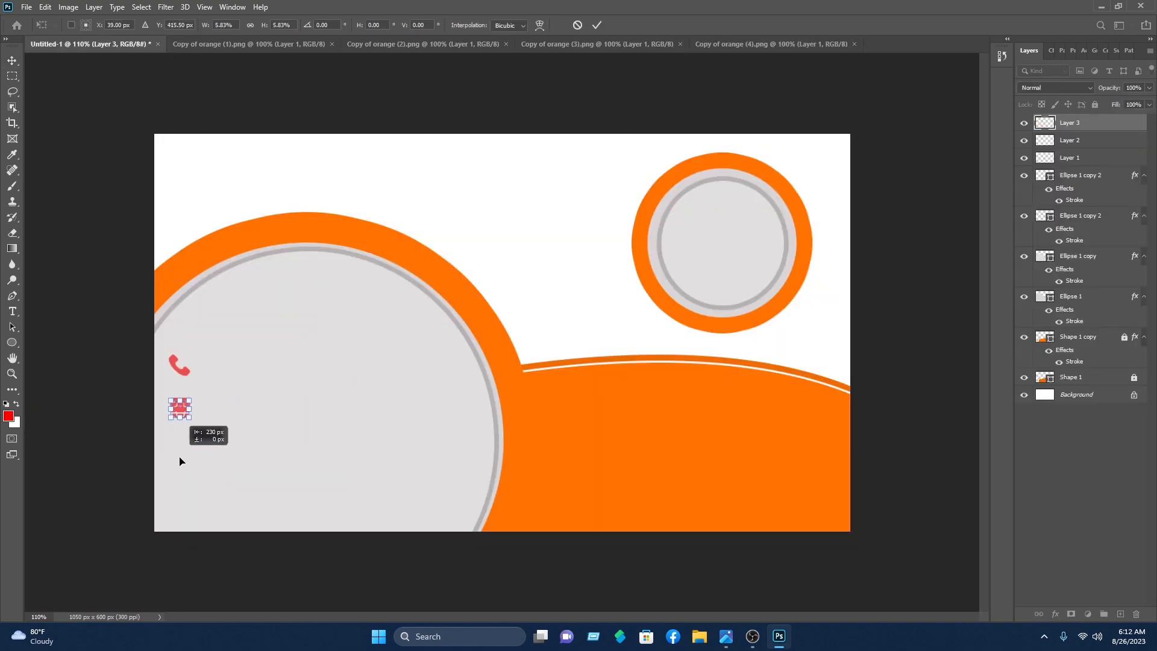
{"action": "left_click_drag", "start_coordinate": [181, 408], "coordinate": [180, 442]}
{"action": "key", "text": "Return"}
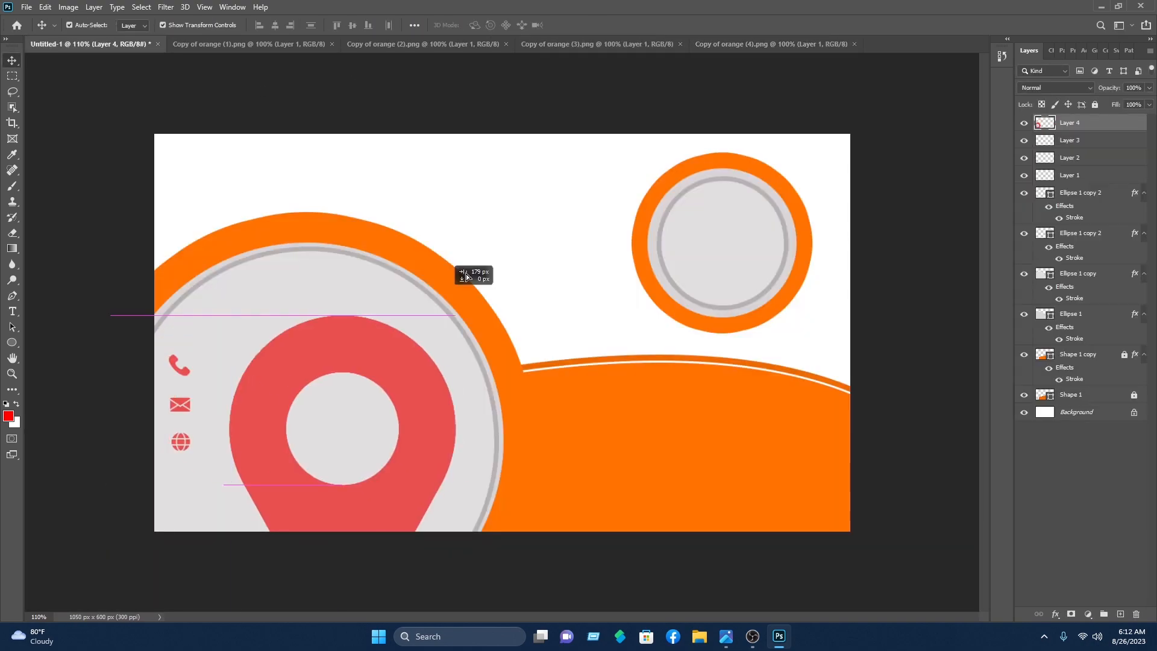
{"action": "left_click_drag", "start_coordinate": [473, 268], "coordinate": [183, 476]}
{"action": "key", "text": "Return"}
Step: Lock all four Ellipse layers
{"action": "left_click_drag", "start_coordinate": [426, 172], "coordinate": [779, 399]}
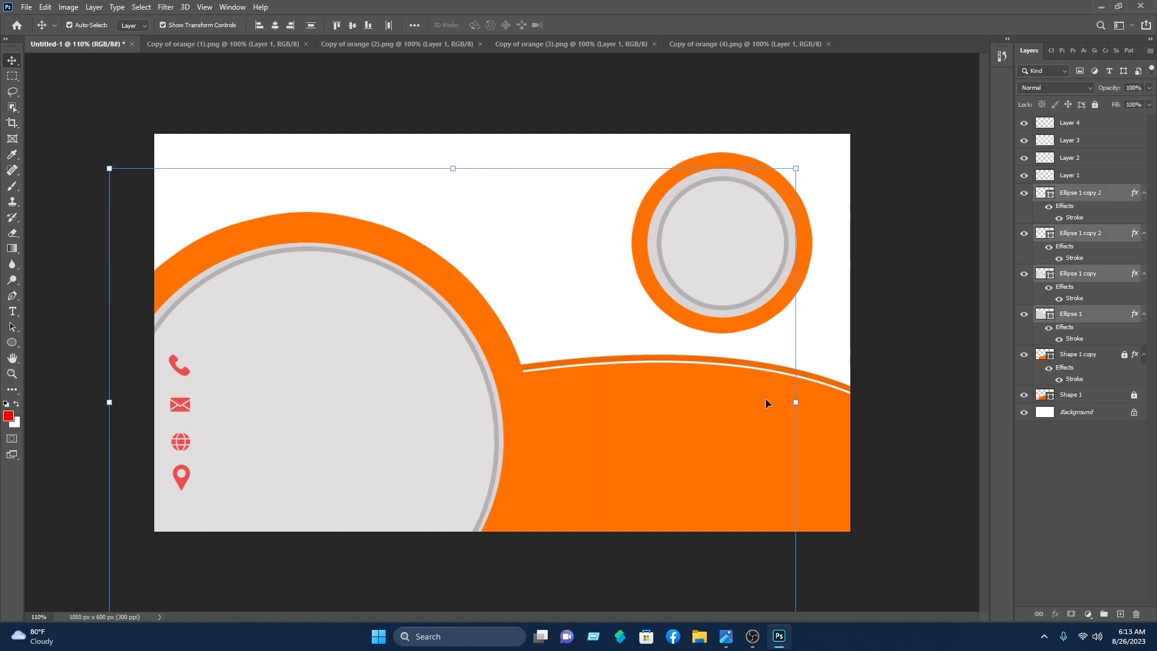
{"action": "left_click", "coordinate": [1096, 105]}
{"action": "left_click", "coordinate": [876, 239]}
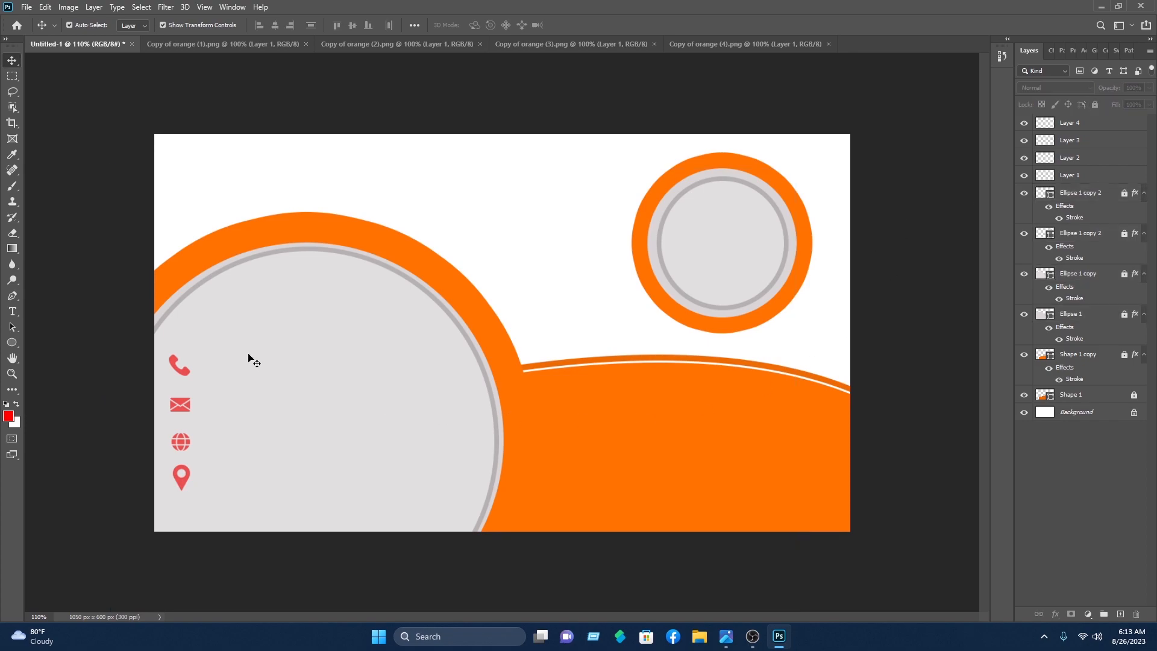
{"action": "left_click", "coordinate": [185, 374]}
Step: Give the phone icon a Color Overlay eyedropped from the ring's orange (#ff7200)
{"action": "right_click", "coordinate": [1073, 182]}
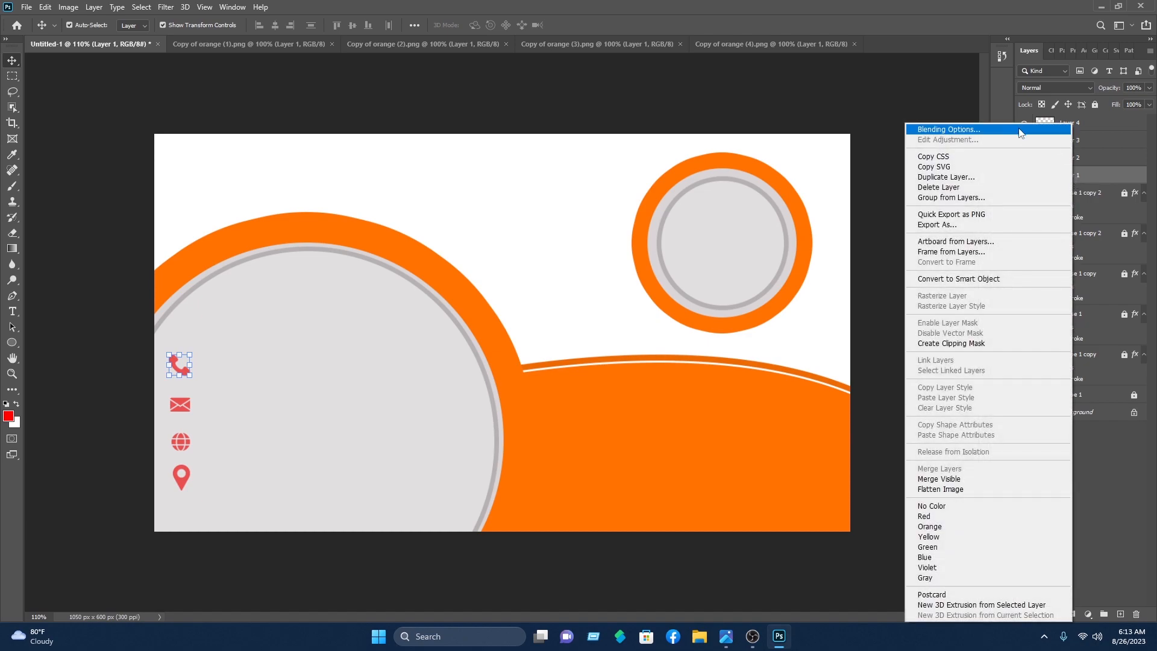
{"action": "left_click", "coordinate": [1006, 131]}
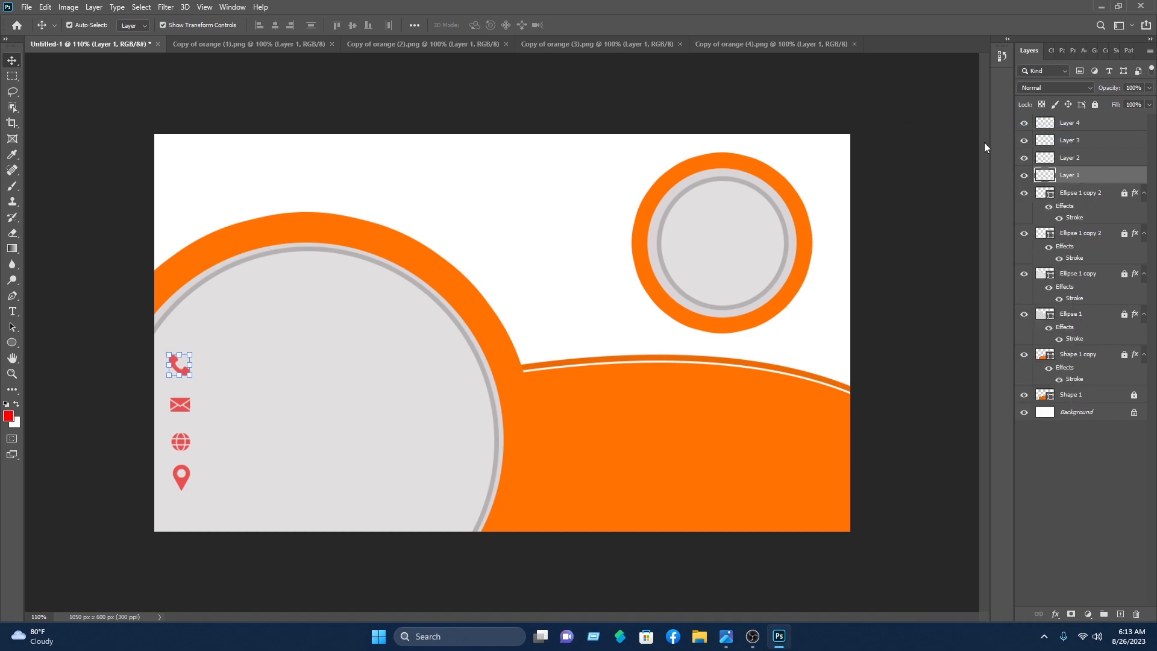
{"action": "left_click_drag", "start_coordinate": [164, 252], "coordinate": [680, 253]}
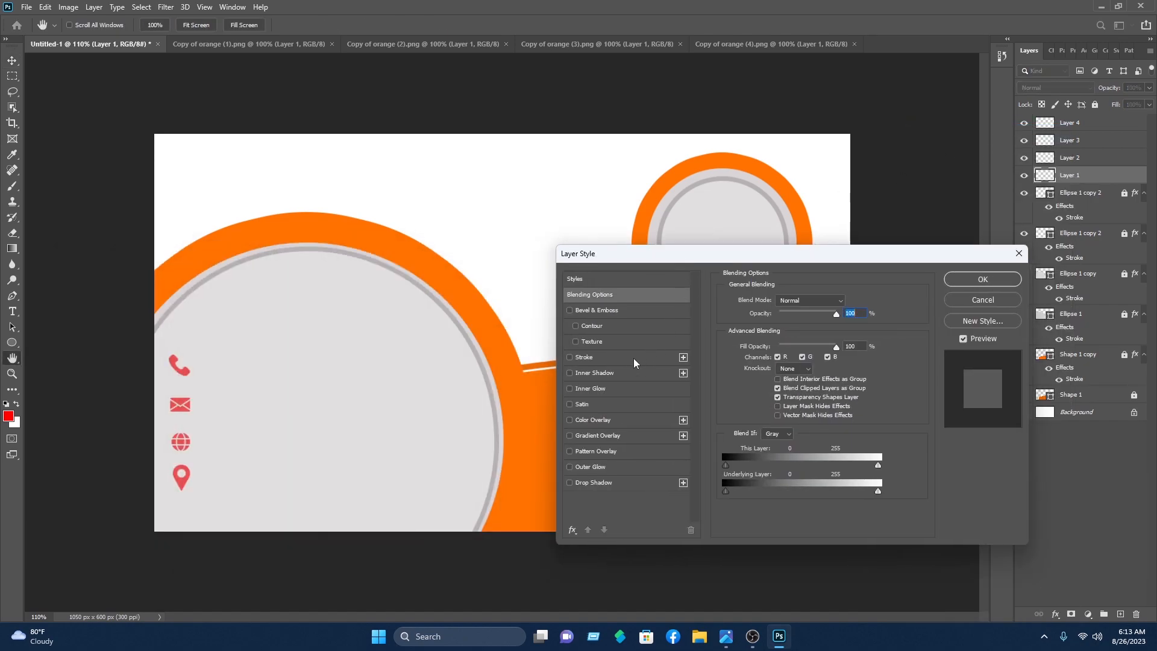
{"action": "left_click", "coordinate": [611, 421]}
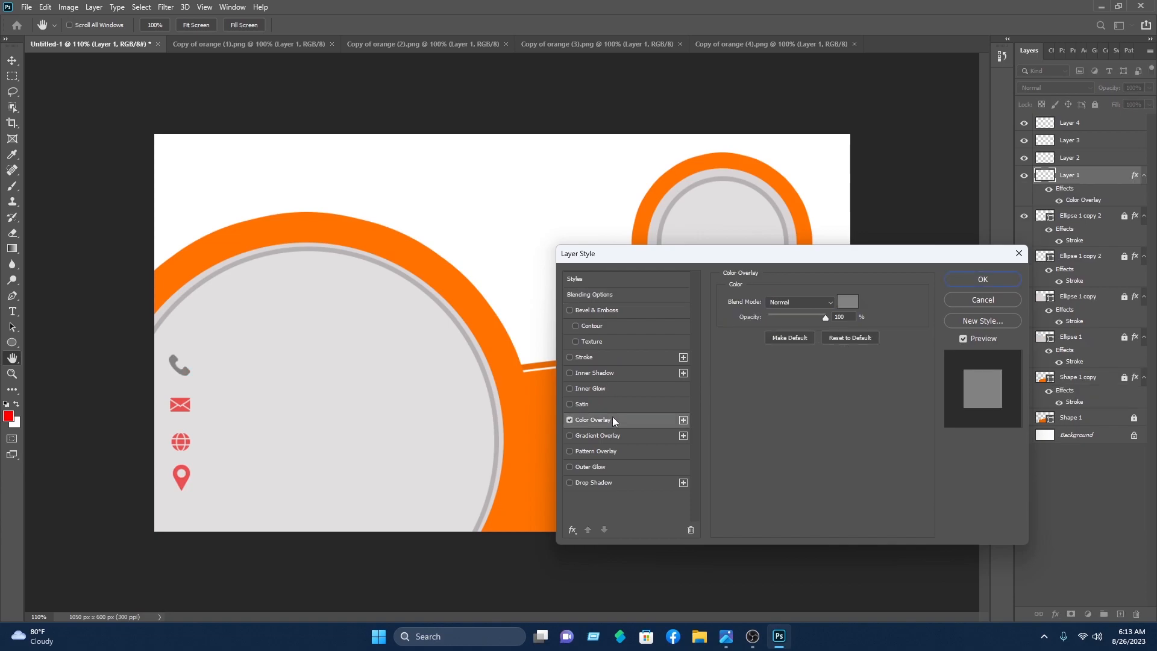
{"action": "left_click", "coordinate": [848, 299]}
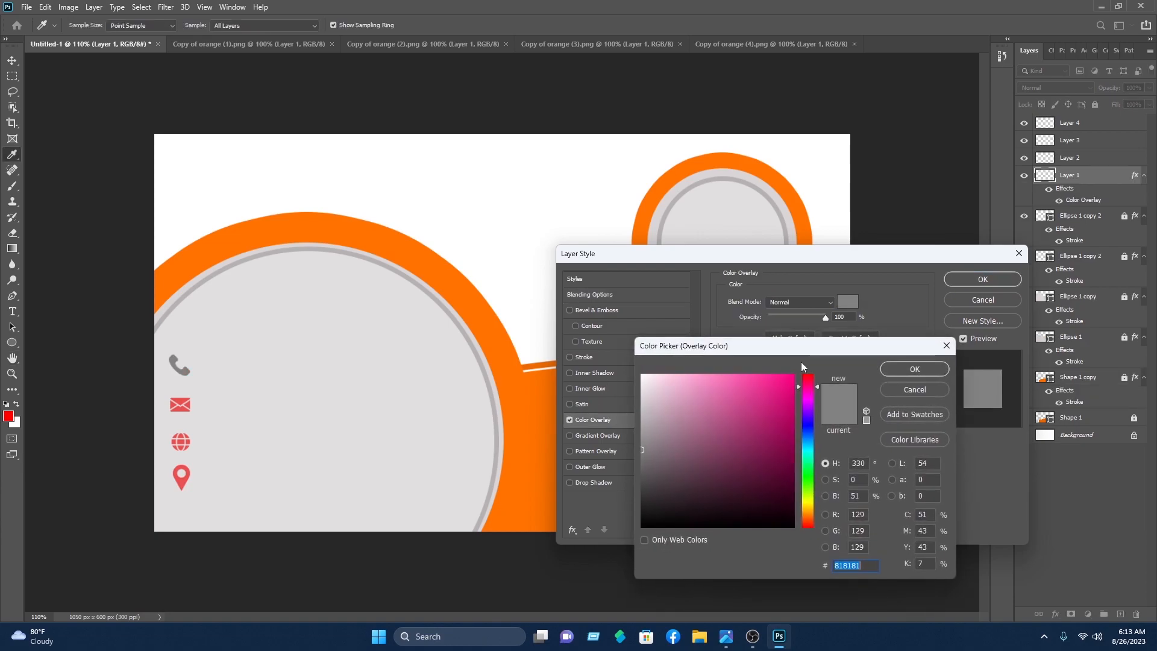
{"action": "left_click", "coordinate": [477, 298]}
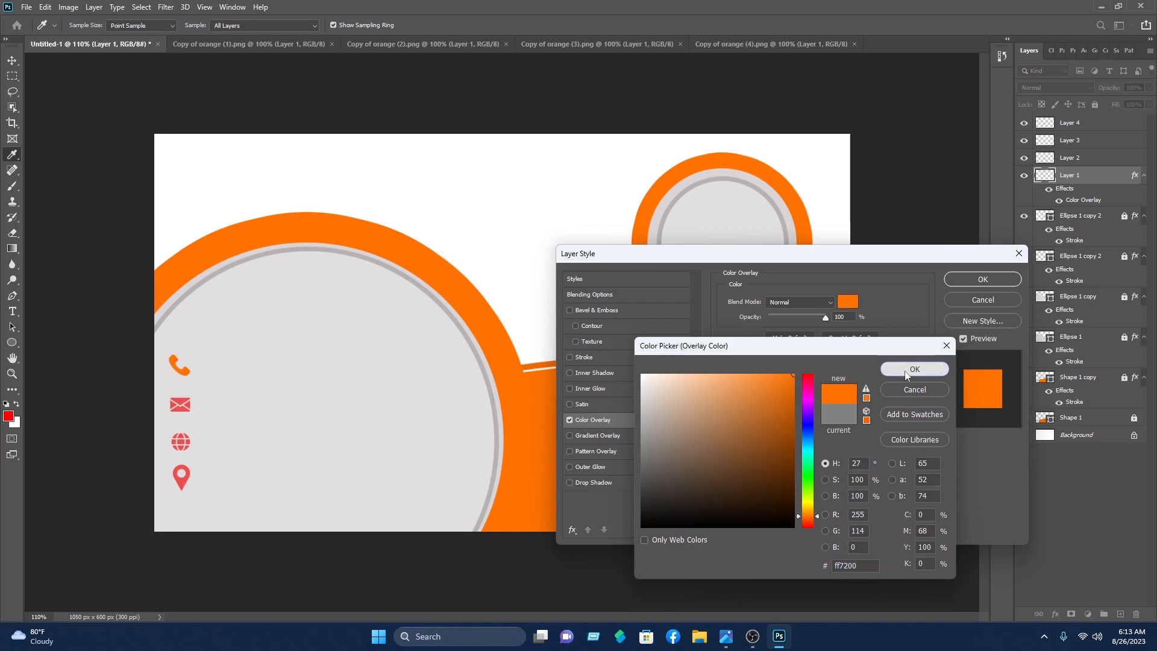
{"action": "left_click", "coordinate": [928, 369]}
{"action": "left_click", "coordinate": [983, 279]}
{"action": "key", "text": "v"}
Step: Apply the same orange Color Overlay to the envelope icon
{"action": "left_click", "coordinate": [179, 404]}
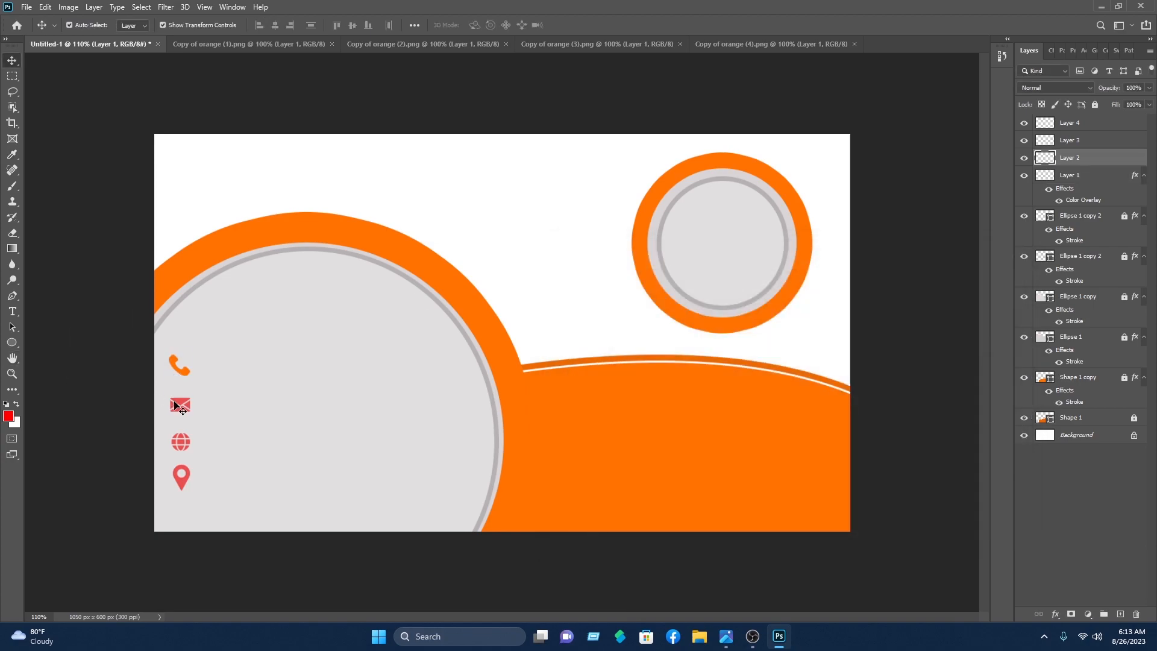
{"action": "right_click", "coordinate": [1089, 164]}
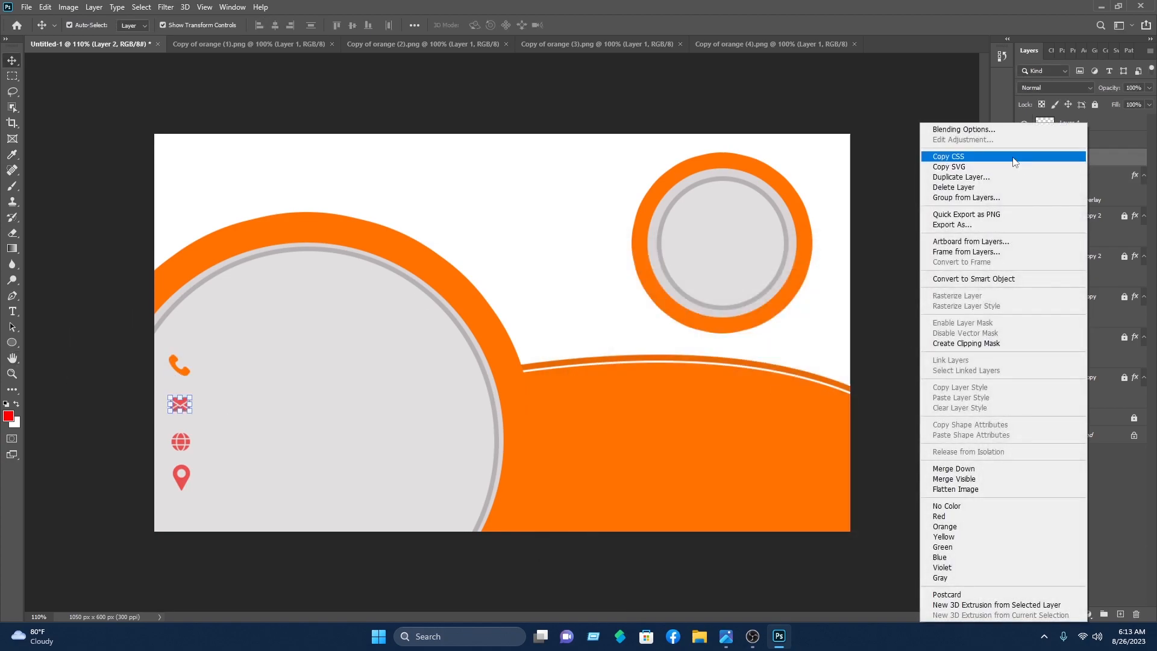
{"action": "left_click", "coordinate": [964, 130]}
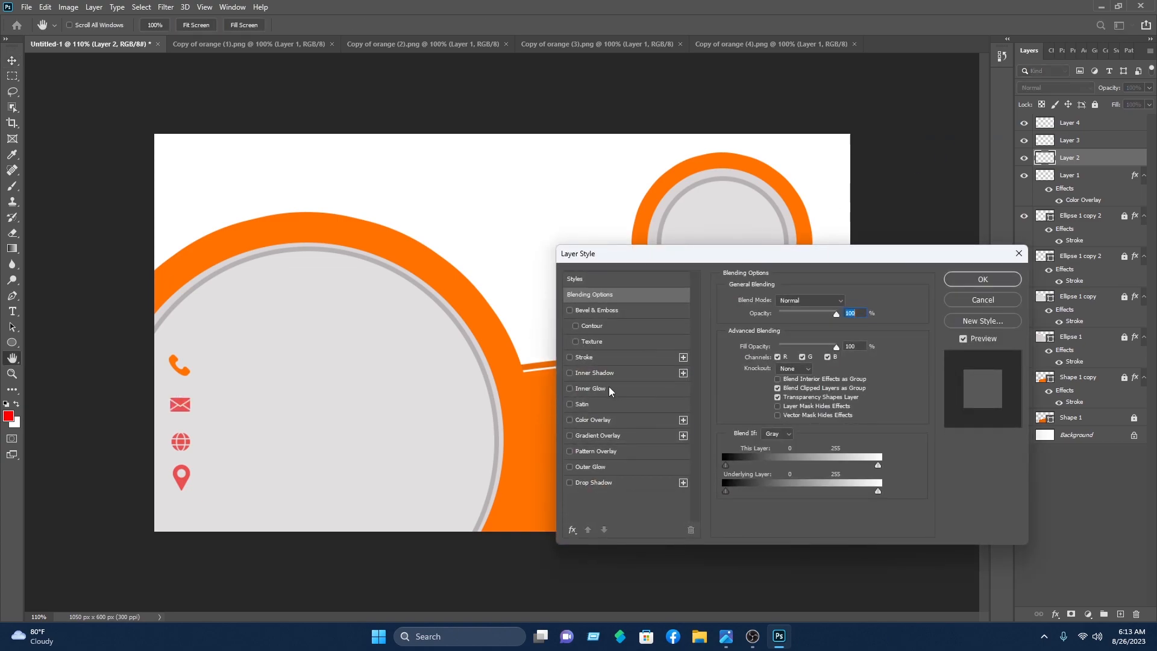
{"action": "left_click", "coordinate": [605, 422]}
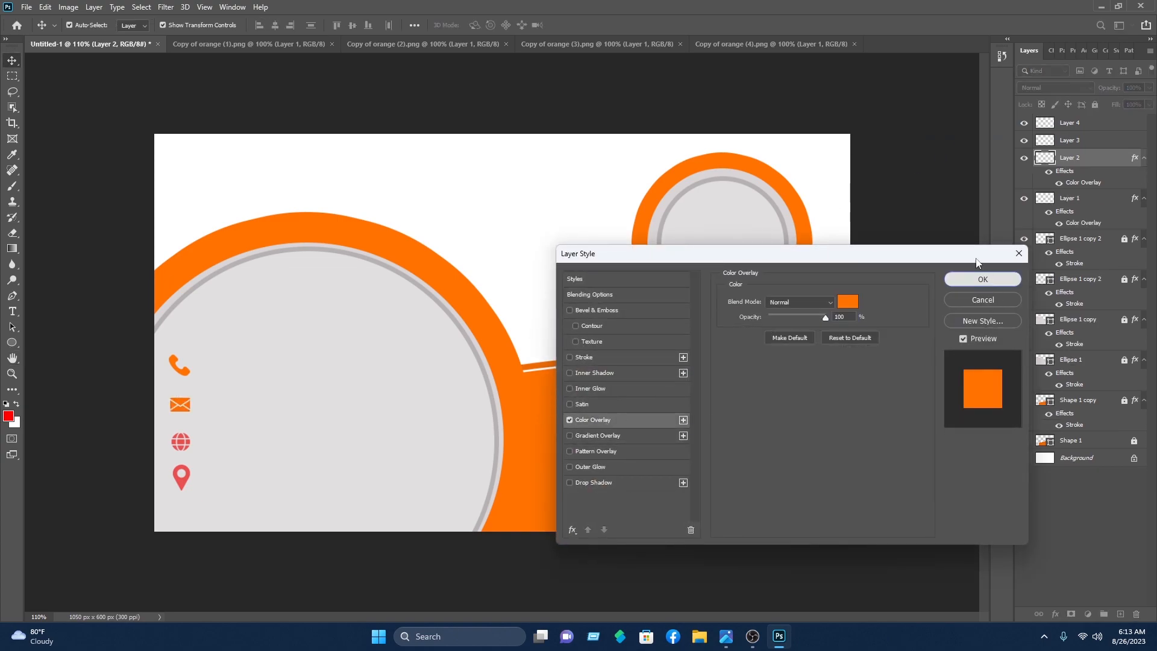
{"action": "left_click", "coordinate": [983, 279]}
Step: Apply the orange Color Overlay to the globe and pin icons
{"action": "key", "text": "alt+bracketright"}
{"action": "right_click", "coordinate": [1084, 140]}
{"action": "left_click", "coordinate": [964, 130]}
{"action": "left_click", "coordinate": [587, 387]}
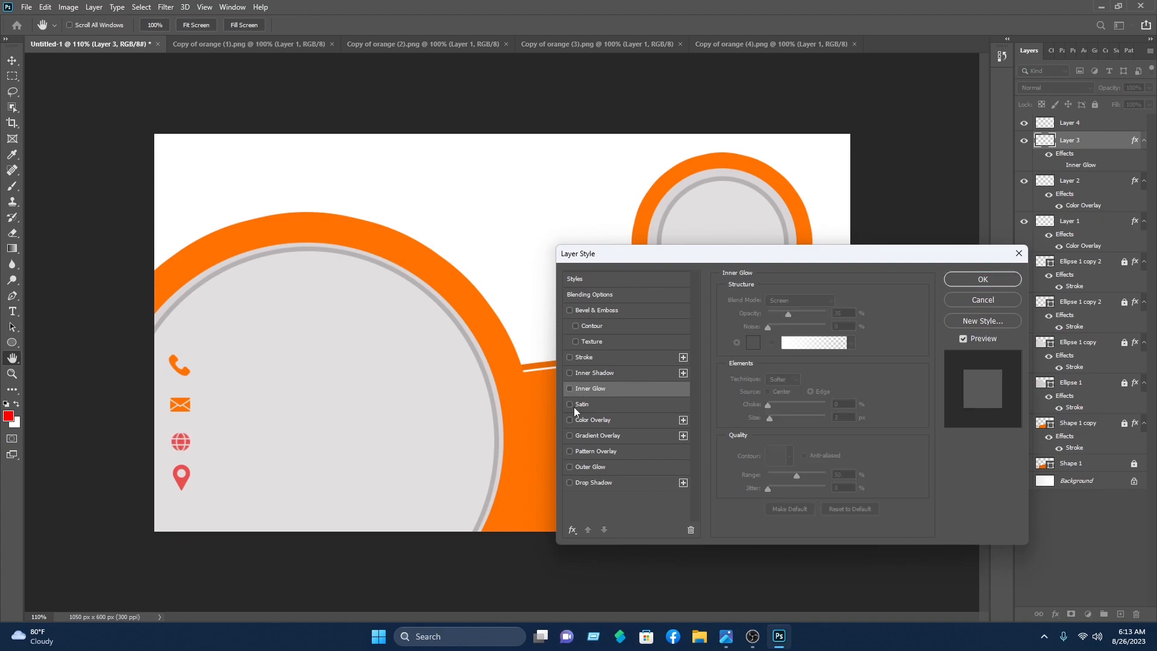
{"action": "left_click", "coordinate": [593, 419]}
{"action": "left_click", "coordinate": [982, 279]}
{"action": "left_click", "coordinate": [182, 479]}
{"action": "right_click", "coordinate": [1115, 122]}
{"action": "left_click", "coordinate": [1024, 130]}
{"action": "left_click", "coordinate": [594, 419]}
{"action": "left_click", "coordinate": [982, 279]}
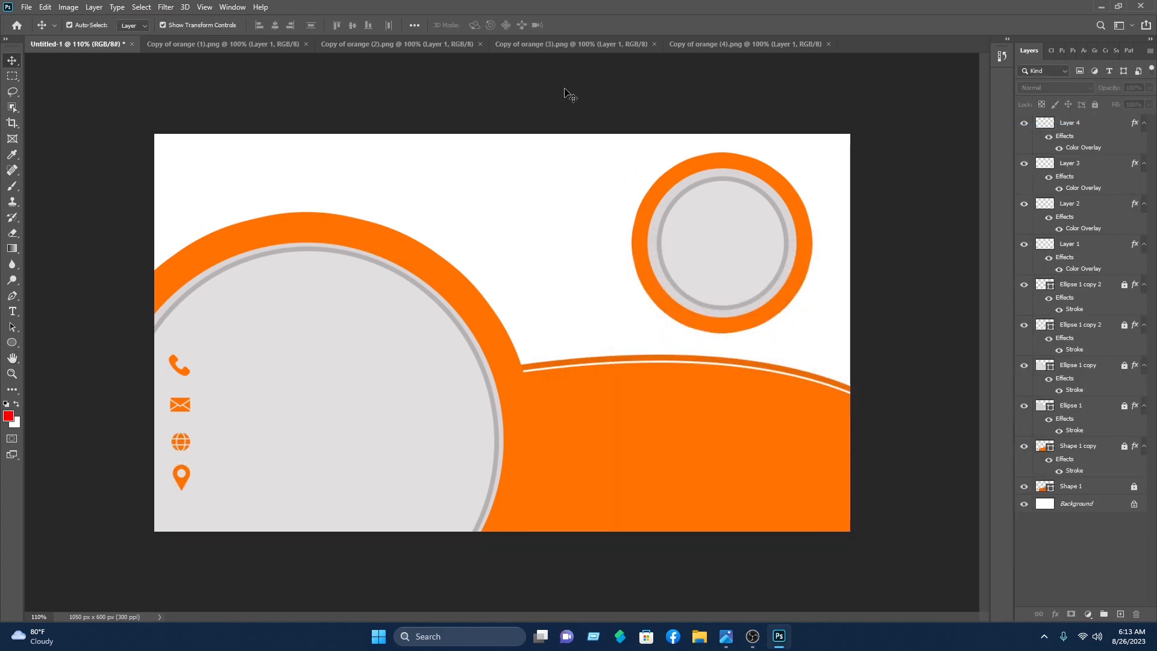
Step: Close the four icon tabs and open the profile icon image
{"action": "left_click", "coordinate": [305, 44]}
{"action": "left_click", "coordinate": [305, 44]}
{"action": "left_click", "coordinate": [305, 44]}
{"action": "left_click", "coordinate": [305, 44]}
{"action": "left_click", "coordinate": [26, 7]}
{"action": "left_click", "coordinate": [46, 35]}
{"action": "scroll", "coordinate": [257, 147], "scroll_direction": "down", "scroll_amount": 3}
{"action": "double_click", "coordinate": [194, 179]}
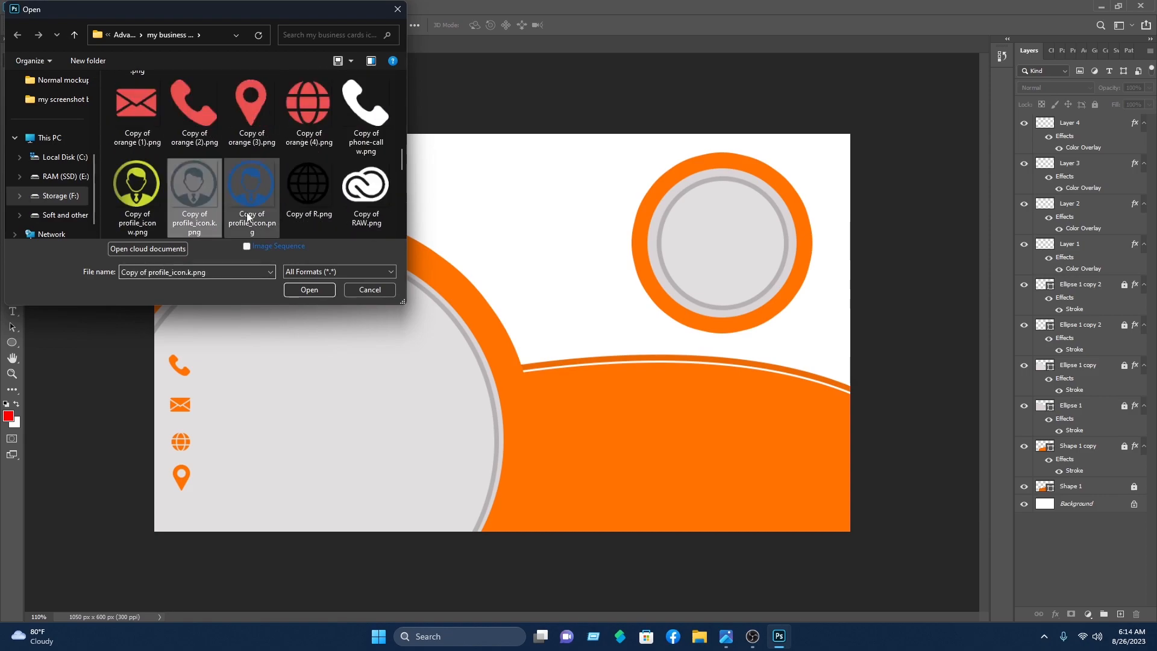
Step: Bring the profile icon into the card, shrink it to about 7% and place it on the wave
{"action": "left_click", "coordinate": [265, 45]}
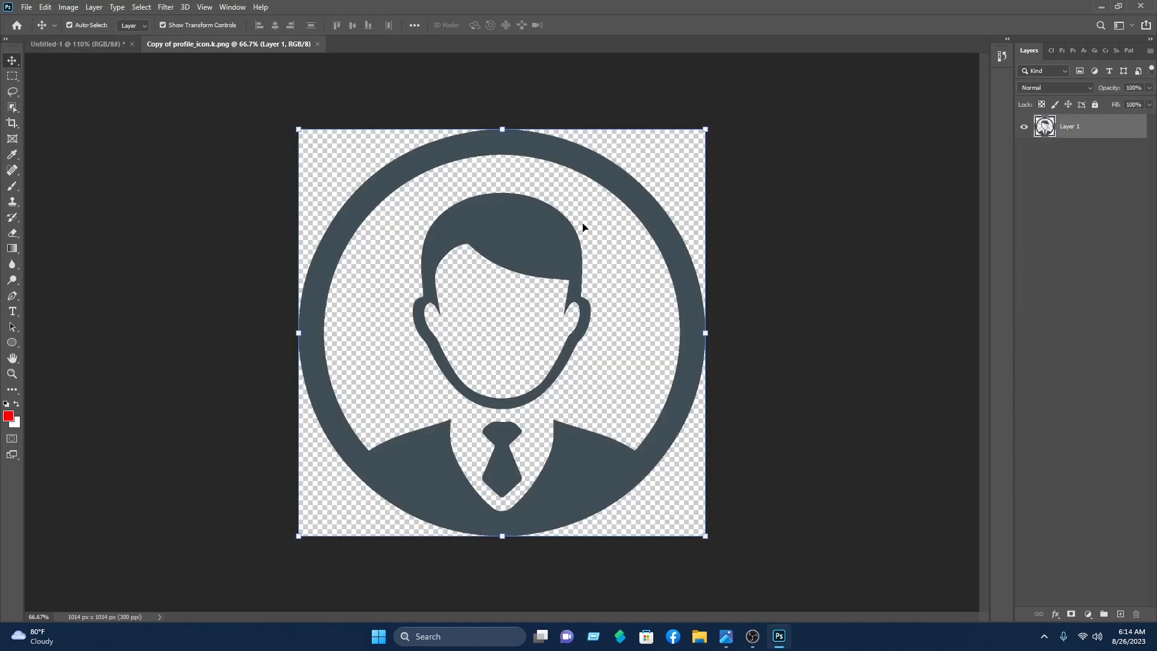
{"action": "left_click_drag", "start_coordinate": [708, 346], "coordinate": [638, 320]}
{"action": "left_click_drag", "start_coordinate": [596, 377], "coordinate": [310, 409]}
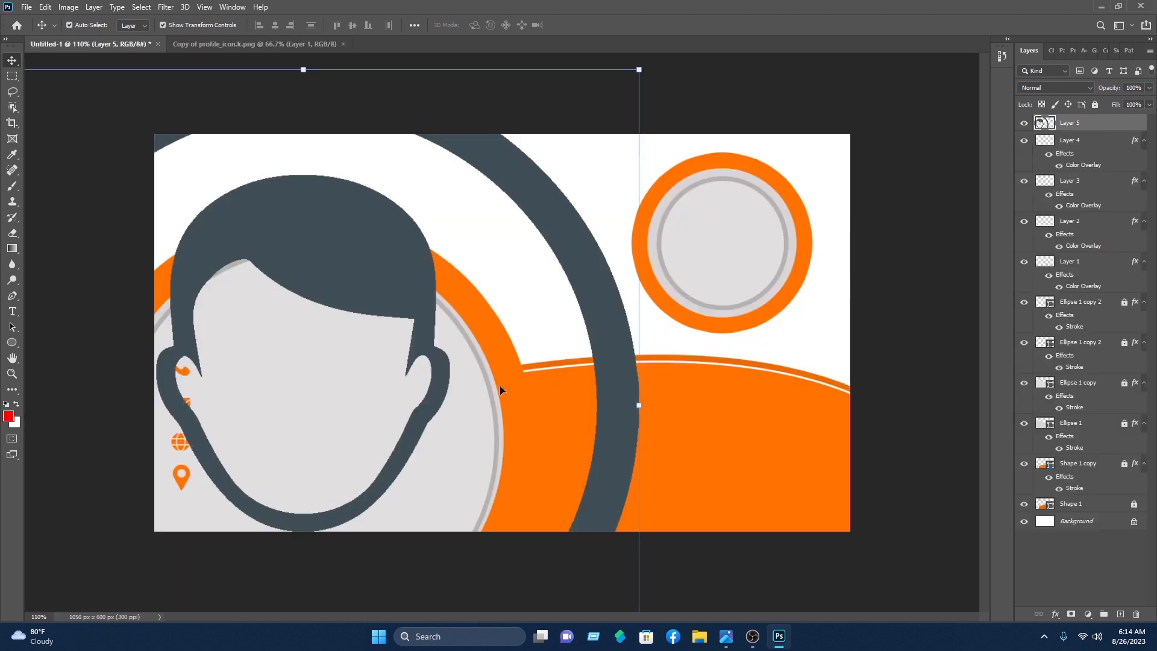
{"action": "left_click_drag", "start_coordinate": [636, 77], "coordinate": [623, 212]}
{"action": "left_click_drag", "start_coordinate": [661, 134], "coordinate": [335, 460]}
{"action": "left_click_drag", "start_coordinate": [254, 483], "coordinate": [254, 304]}
{"action": "left_click_drag", "start_coordinate": [323, 316], "coordinate": [240, 344]}
{"action": "mouse_move", "coordinate": [256, 283]}
{"action": "left_mouse_down"}
{"action": "mouse_move", "coordinate": [246, 294]}
{"action": "mouse_move", "coordinate": [254, 285]}
{"action": "left_mouse_up"}
{"action": "left_click_drag", "start_coordinate": [237, 294], "coordinate": [577, 447]}
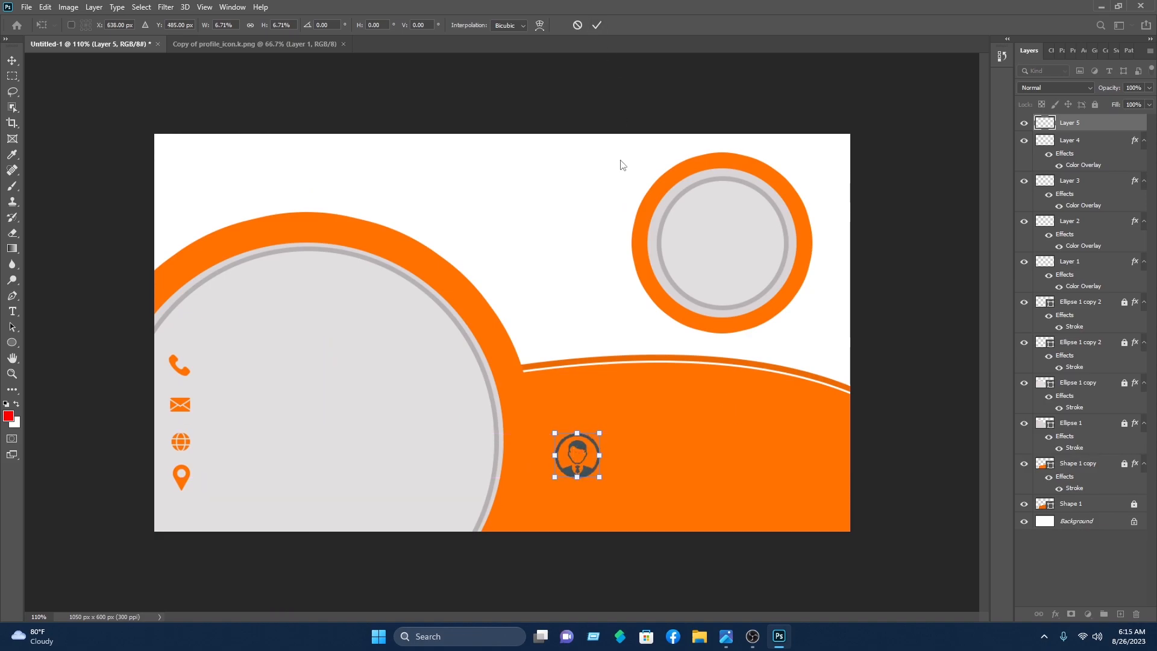
{"action": "left_click", "coordinate": [595, 28]}
Step: Give the profile icon a white Color Overlay
{"action": "right_click", "coordinate": [1082, 122]}
{"action": "left_click", "coordinate": [1014, 128]}
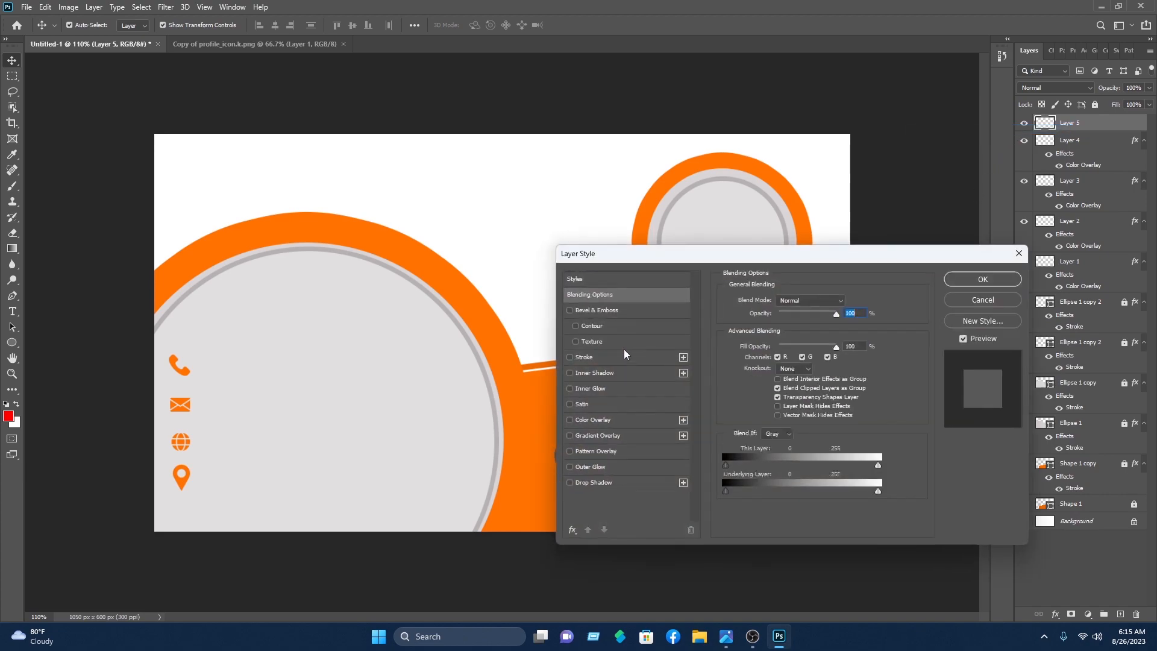
{"action": "left_click", "coordinate": [613, 419]}
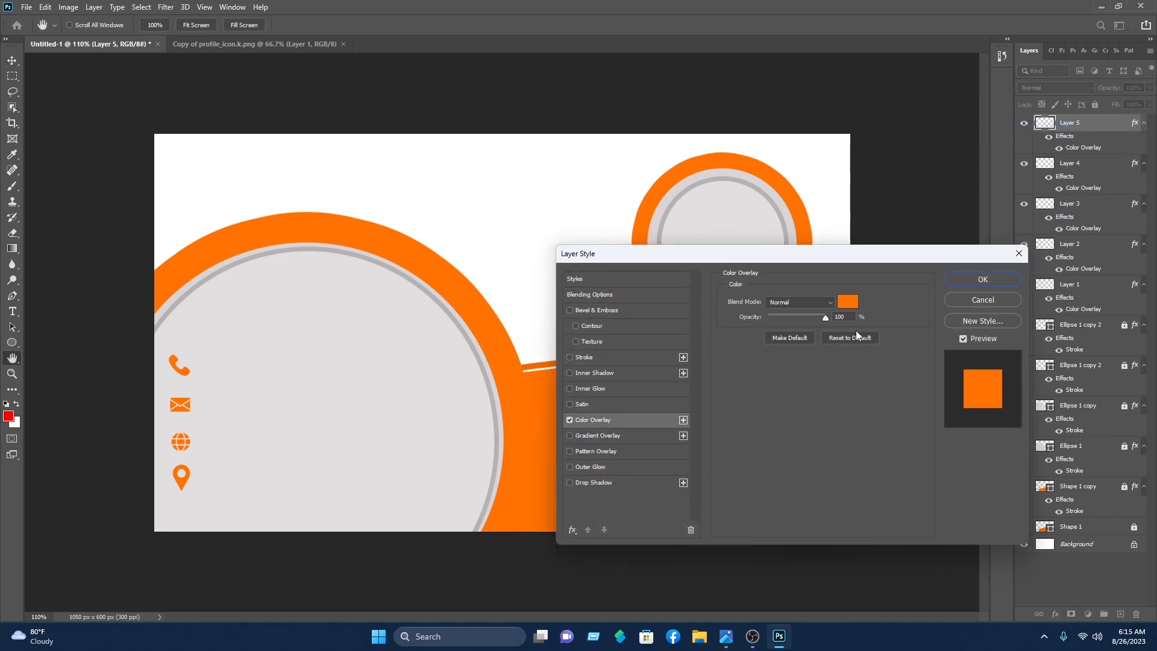
{"action": "left_click", "coordinate": [848, 301]}
{"action": "left_click", "coordinate": [676, 391]}
{"action": "left_click_drag", "start_coordinate": [676, 391], "coordinate": [641, 374]}
{"action": "left_click", "coordinate": [915, 368]}
{"action": "left_click", "coordinate": [994, 277]}
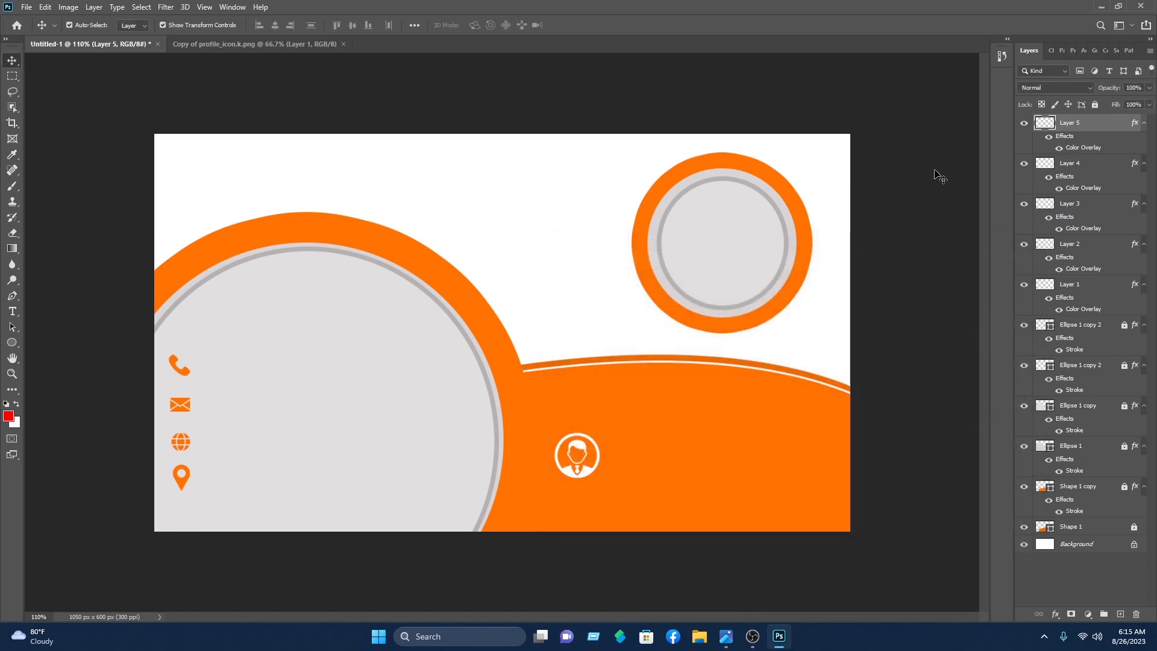
{"action": "left_click", "coordinate": [940, 175]}
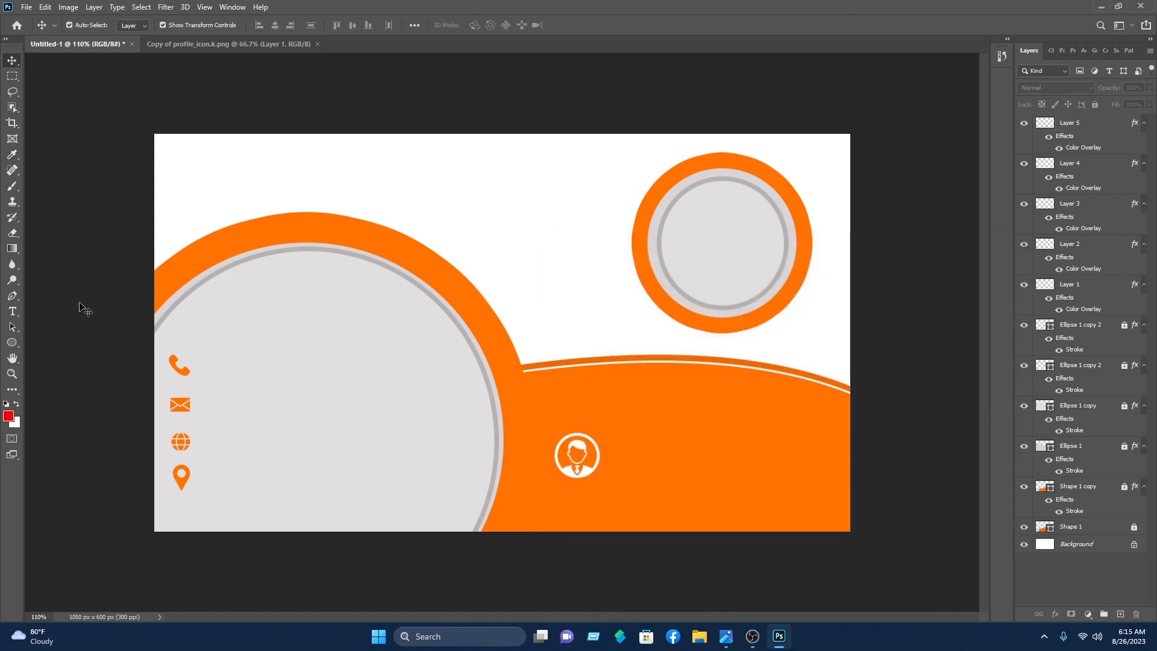
Step: Type '+880 XXXXXXXXXX' as a text line beside the phone icon
{"action": "left_click", "coordinate": [12, 311]}
{"action": "left_click", "coordinate": [208, 361]}
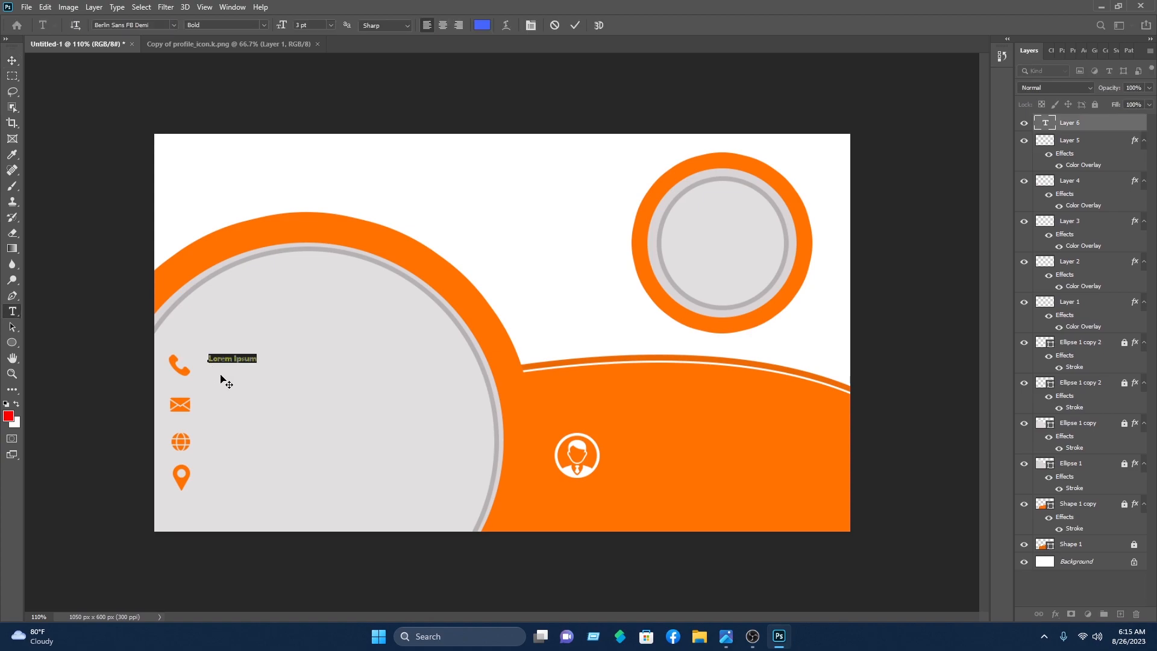
{"action": "key", "text": "BackSpace"}
{"action": "type", "text": "+880 XXXXXXXXXX"}
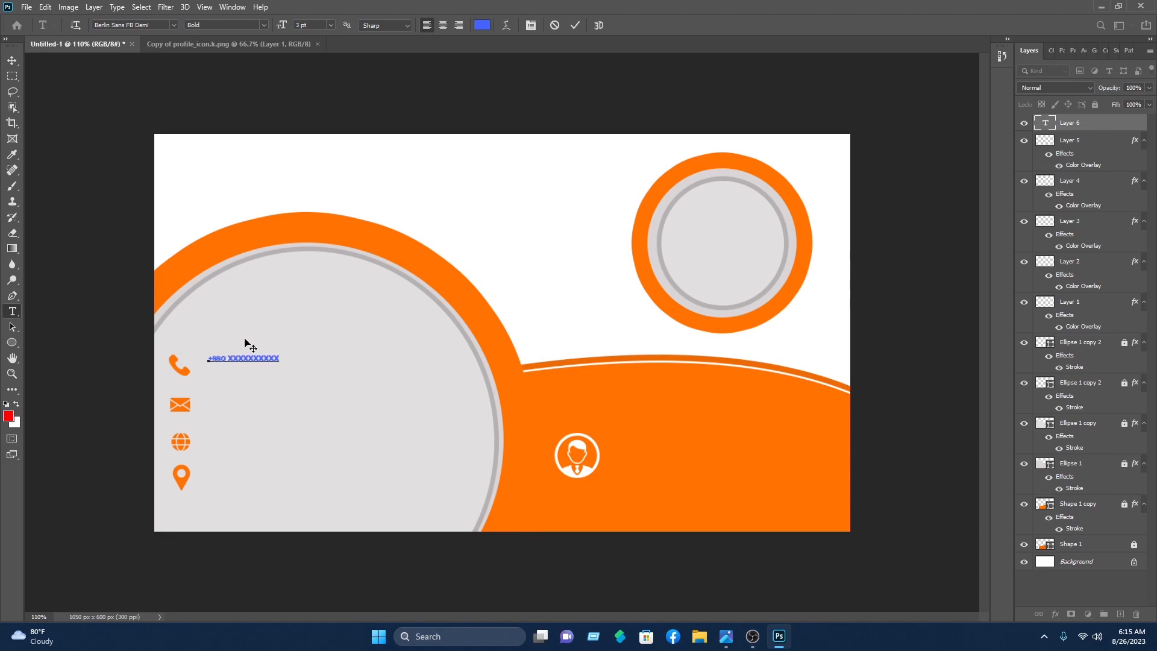
{"action": "key", "text": "ctrl+a"}
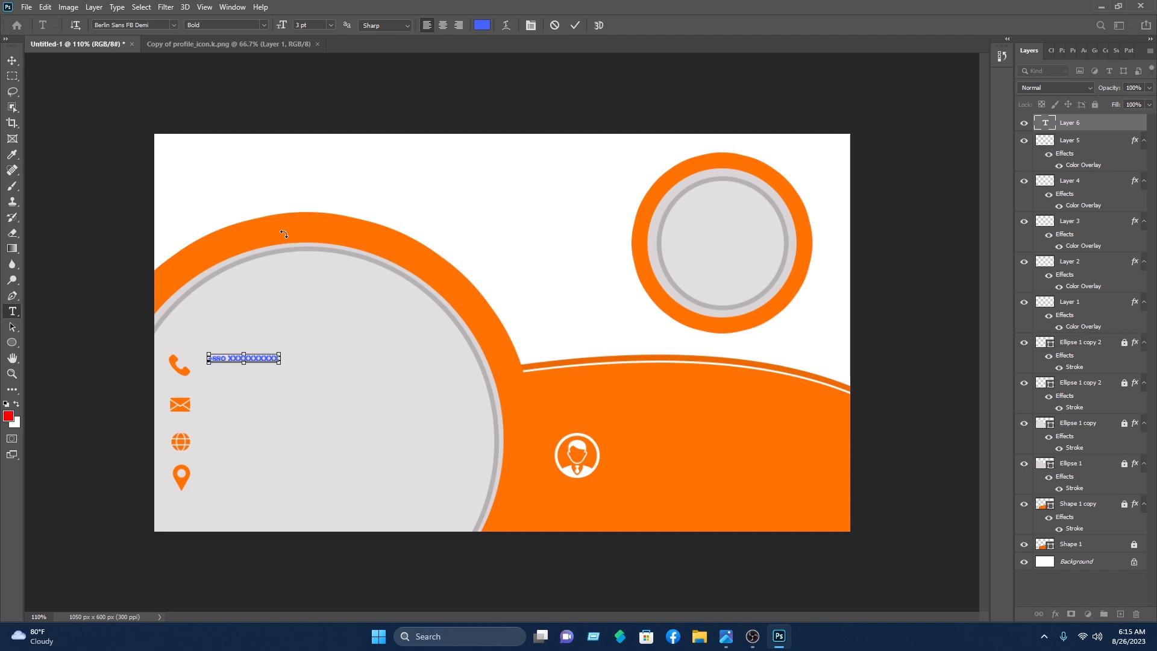
{"action": "key", "text": "ctrl+a"}
Step: Colour the phone number black (000000), enlarge it to about 237% and nudge it up 2 px
{"action": "left_click", "coordinate": [482, 25]}
{"action": "type", "text": "000000"}
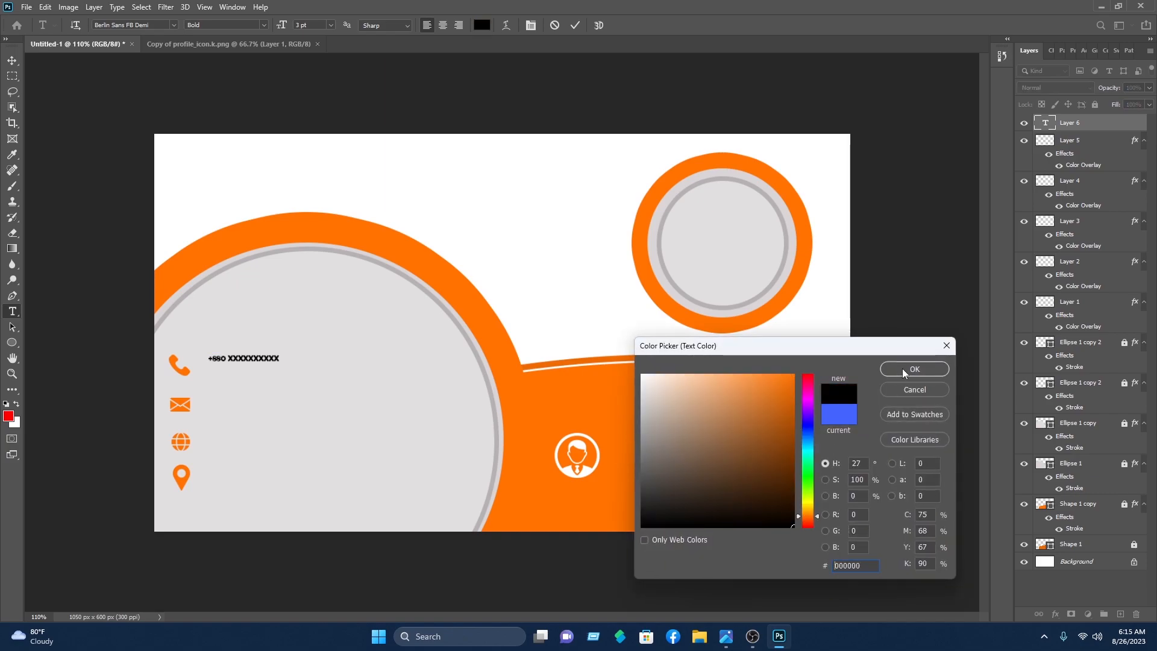
{"action": "left_click", "coordinate": [909, 369]}
{"action": "left_click", "coordinate": [12, 60]}
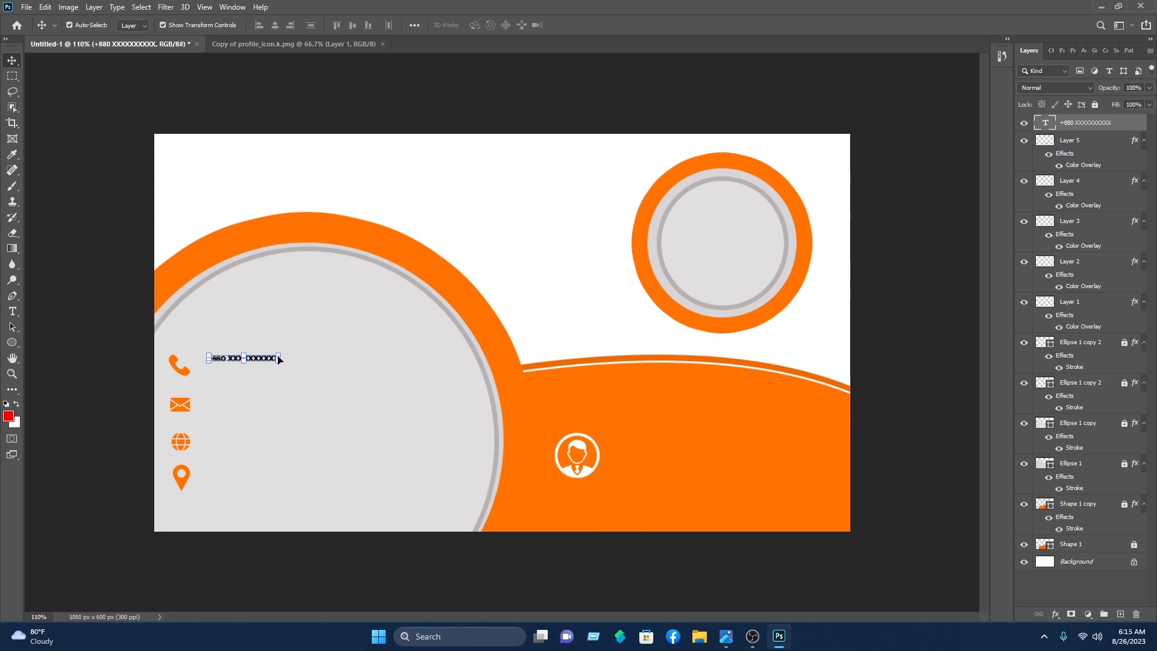
{"action": "left_click_drag", "start_coordinate": [280, 351], "coordinate": [322, 375]}
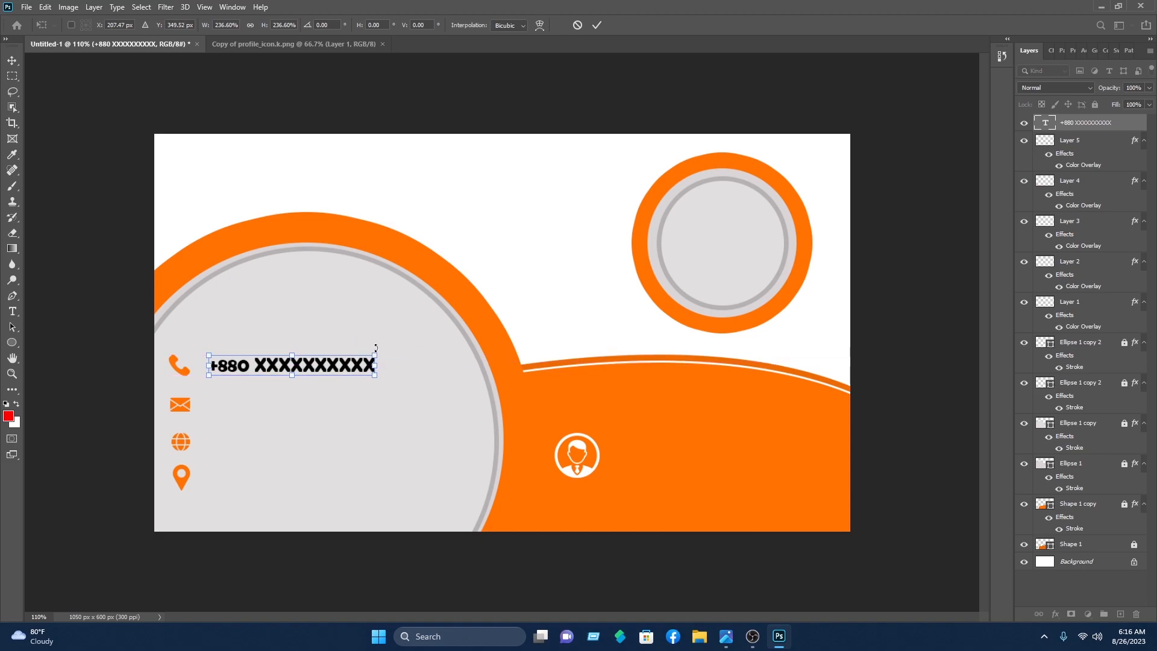
{"action": "key", "text": "Up"}
{"action": "key", "text": "Up"}
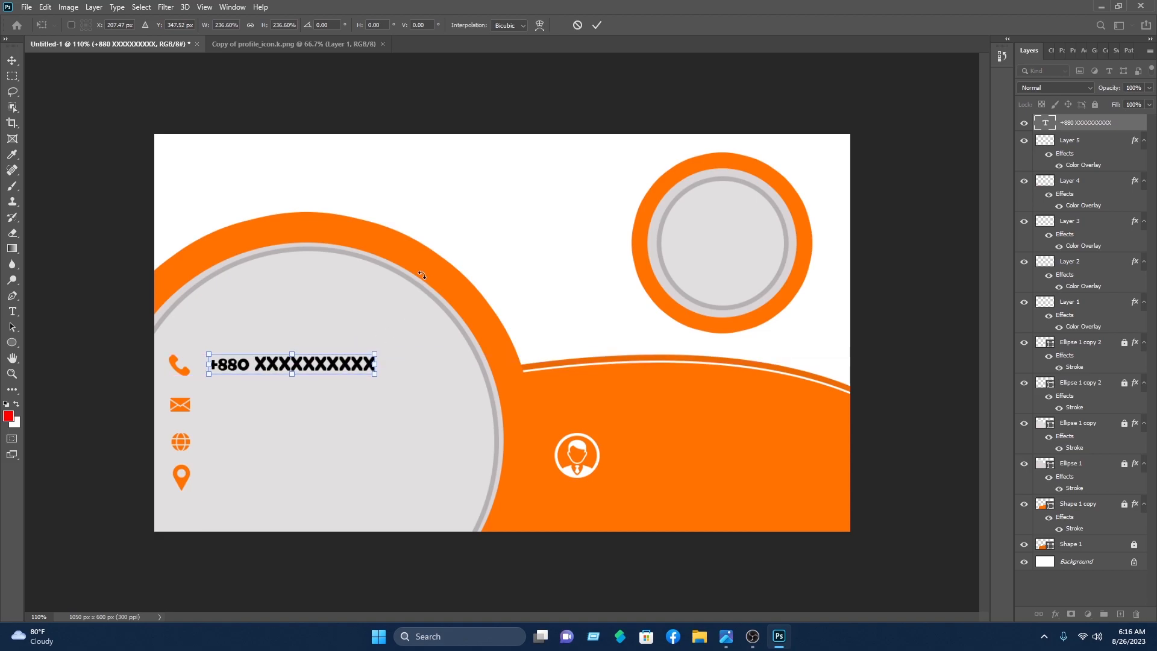
{"action": "left_click", "coordinate": [596, 25]}
{"action": "left_click", "coordinate": [595, 67]}
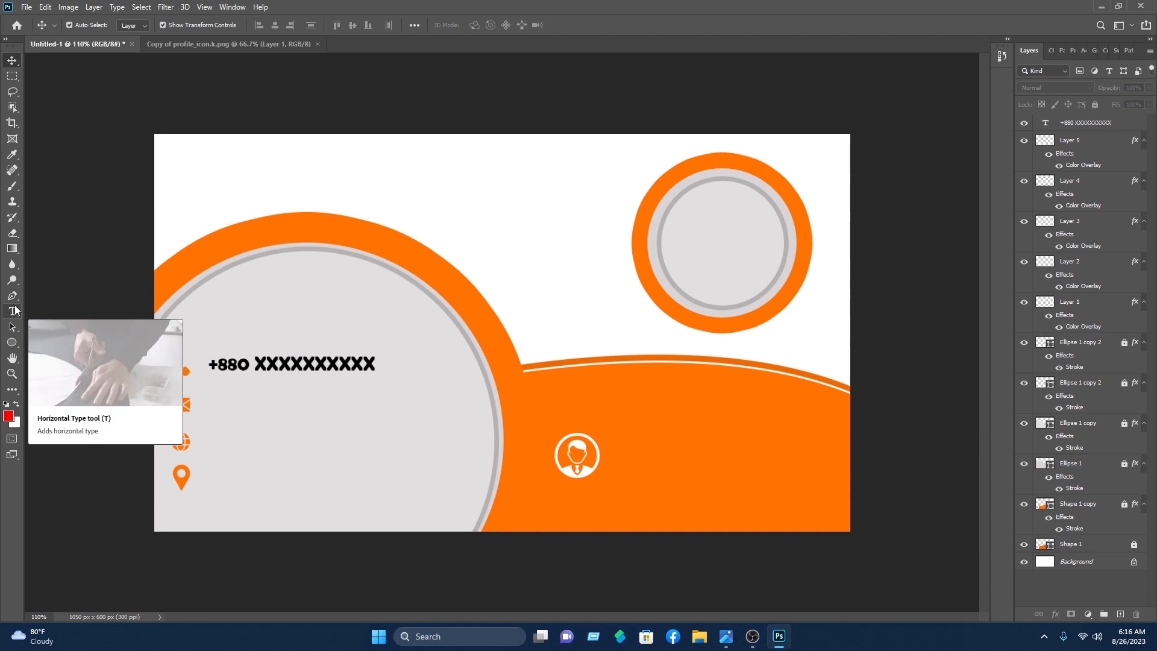
Step: Add the placeholder e-mail line beside the envelope icon in black, 7 pt text
{"action": "left_click", "coordinate": [13, 311]}
{"action": "left_click", "coordinate": [206, 405]}
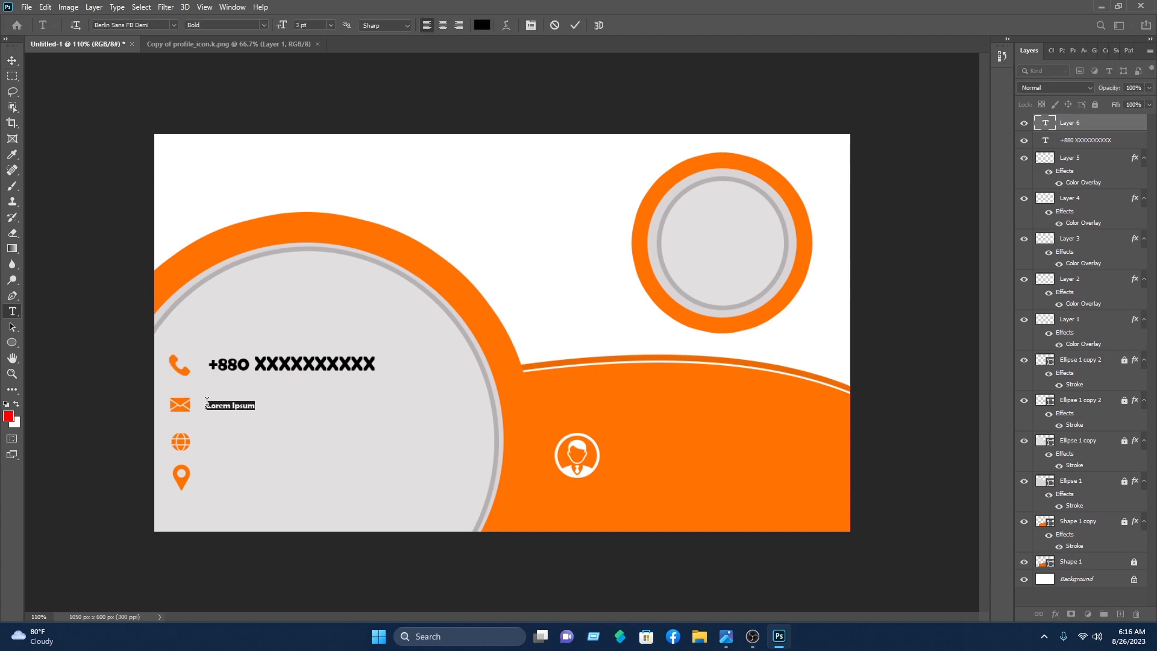
{"action": "type", "text": "example@mail.co"}
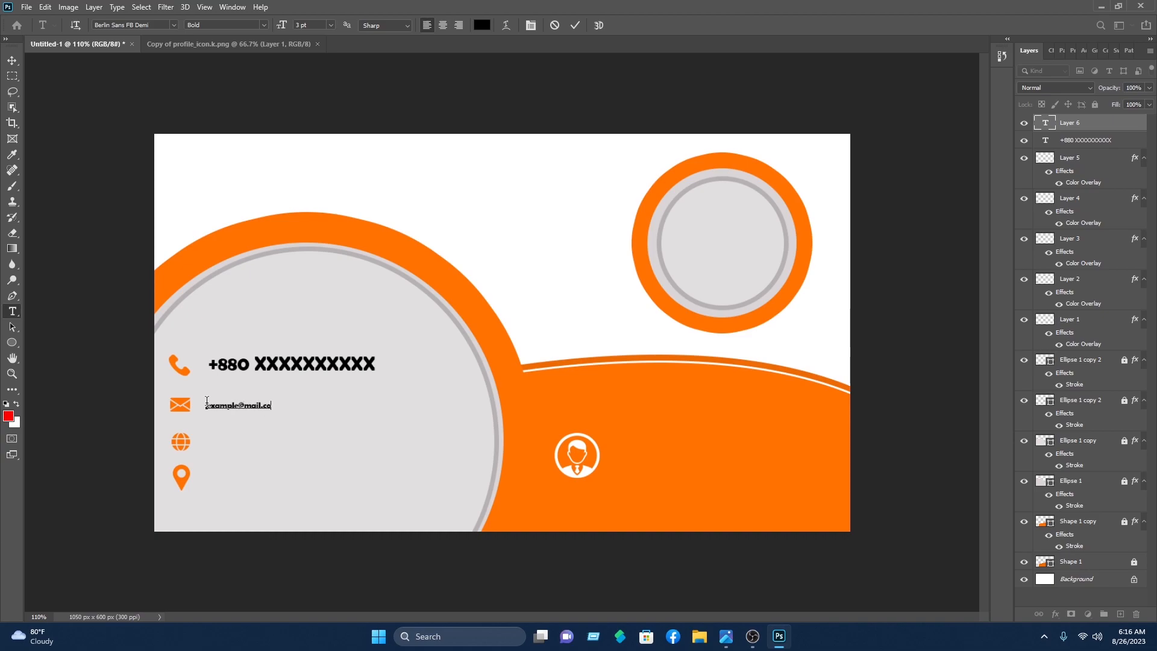
{"action": "key", "text": "ctrl"}
{"action": "key", "text": "ctrl+a"}
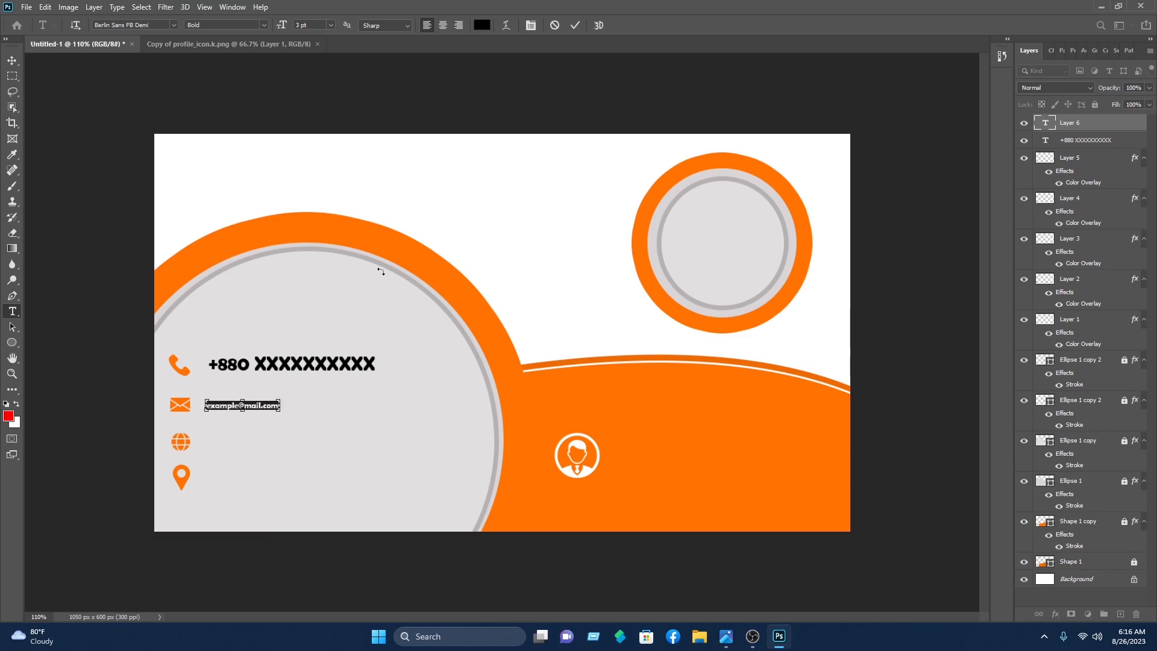
{"action": "left_click", "coordinate": [482, 25]}
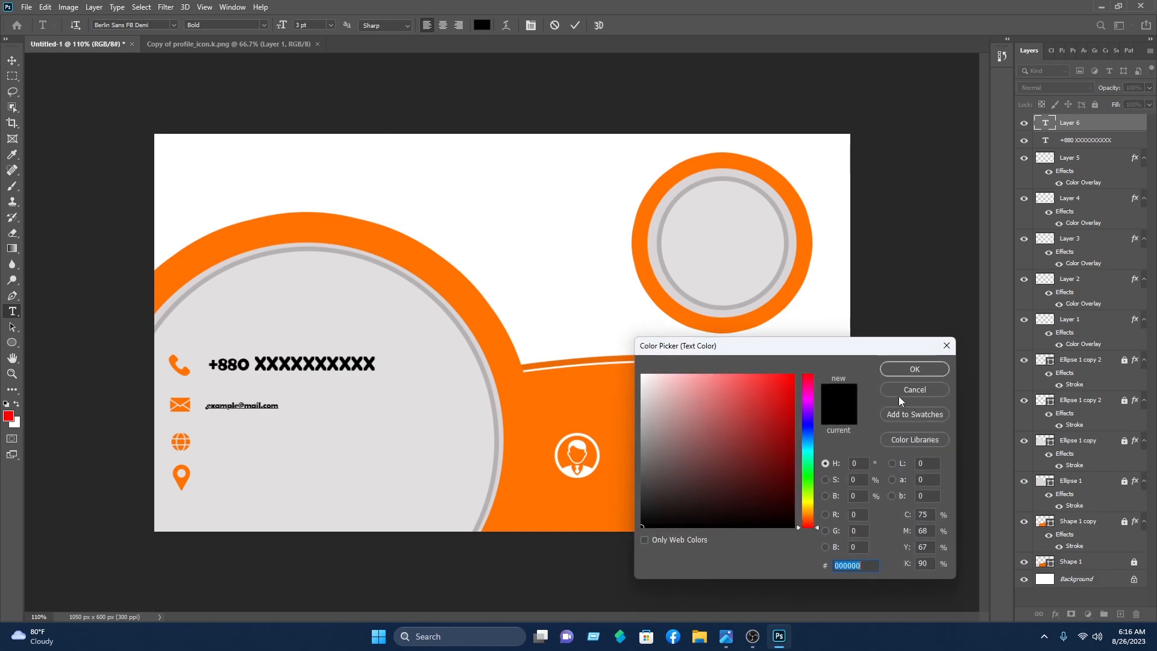
{"action": "left_click", "coordinate": [925, 367]}
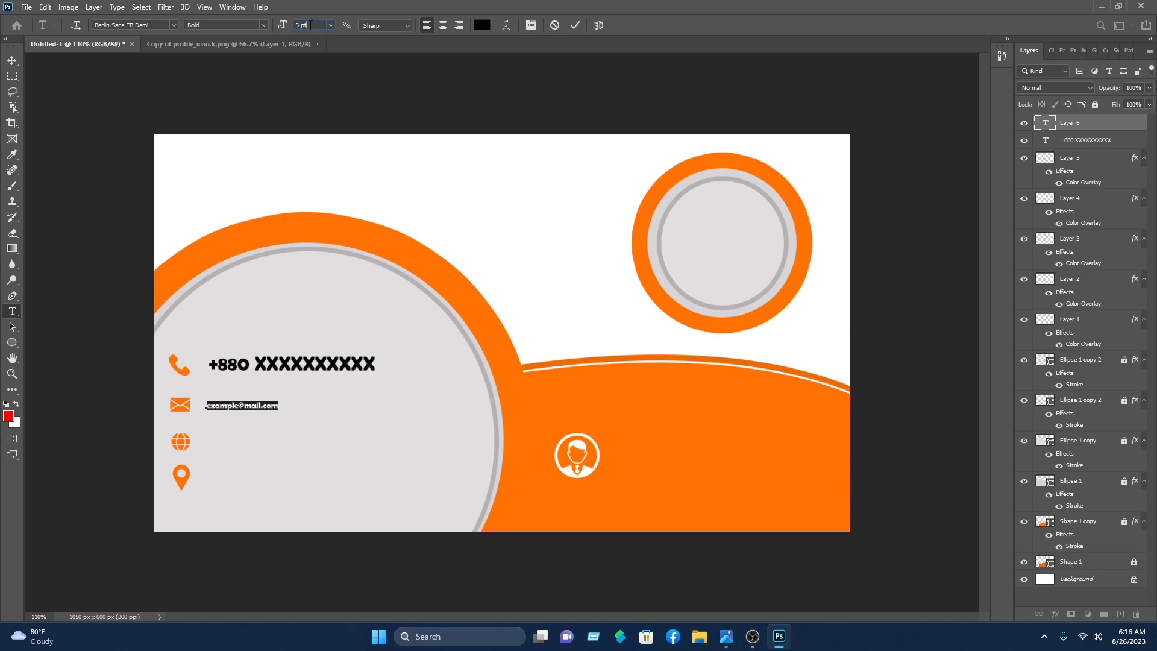
{"action": "scroll", "coordinate": [311, 25], "scroll_direction": "up", "scroll_amount": 4}
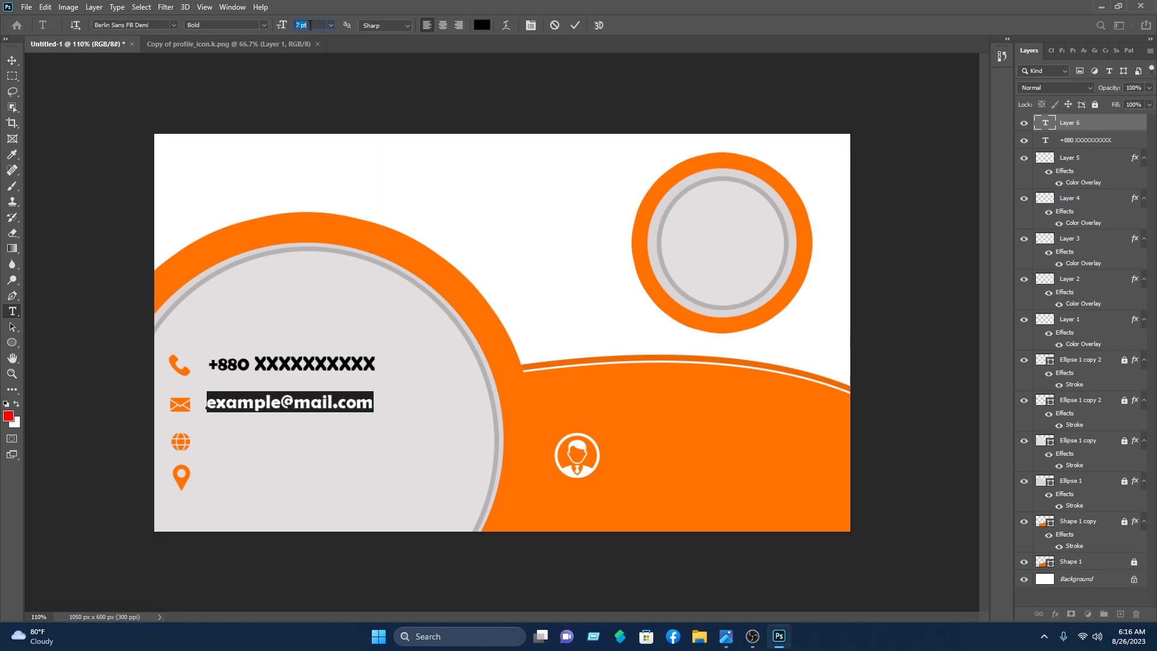
{"action": "left_click", "coordinate": [573, 25]}
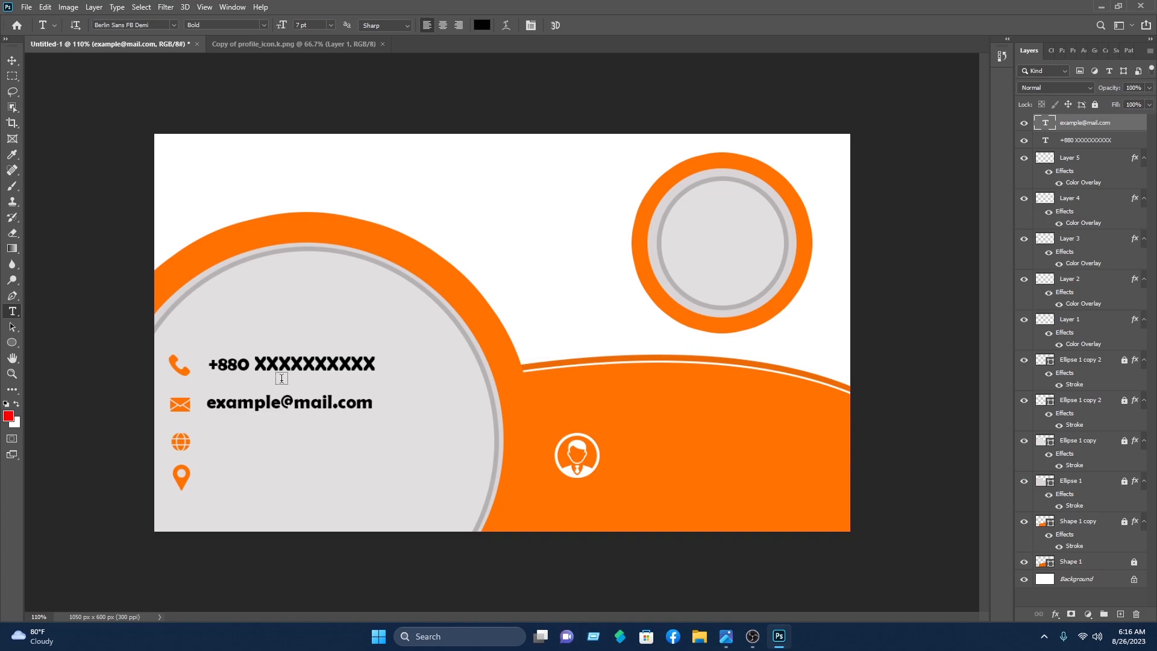
{"action": "left_click", "coordinate": [12, 60]}
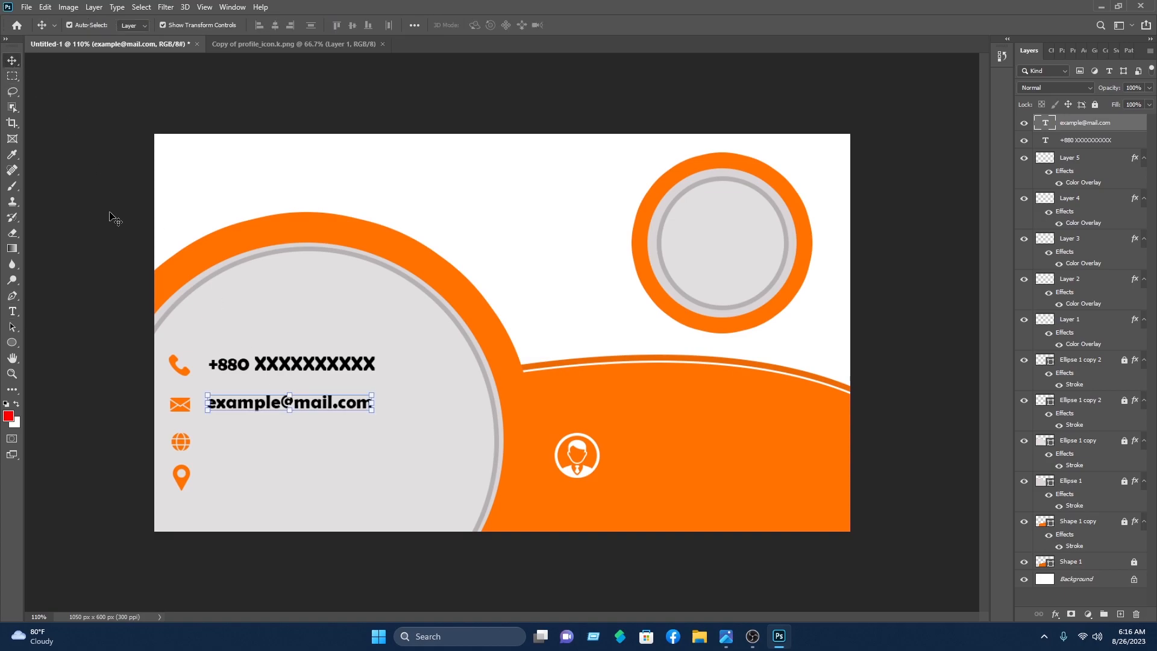
{"action": "left_click", "coordinate": [111, 217]}
{"action": "left_click", "coordinate": [12, 311]}
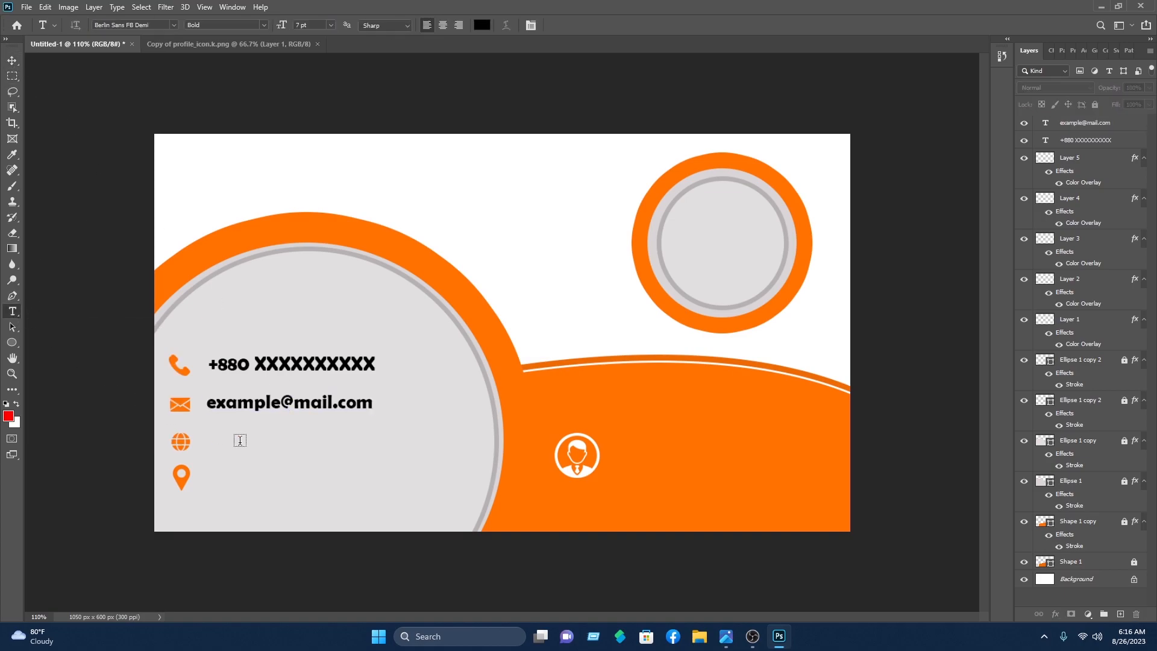
{"action": "left_click", "coordinate": [212, 445]}
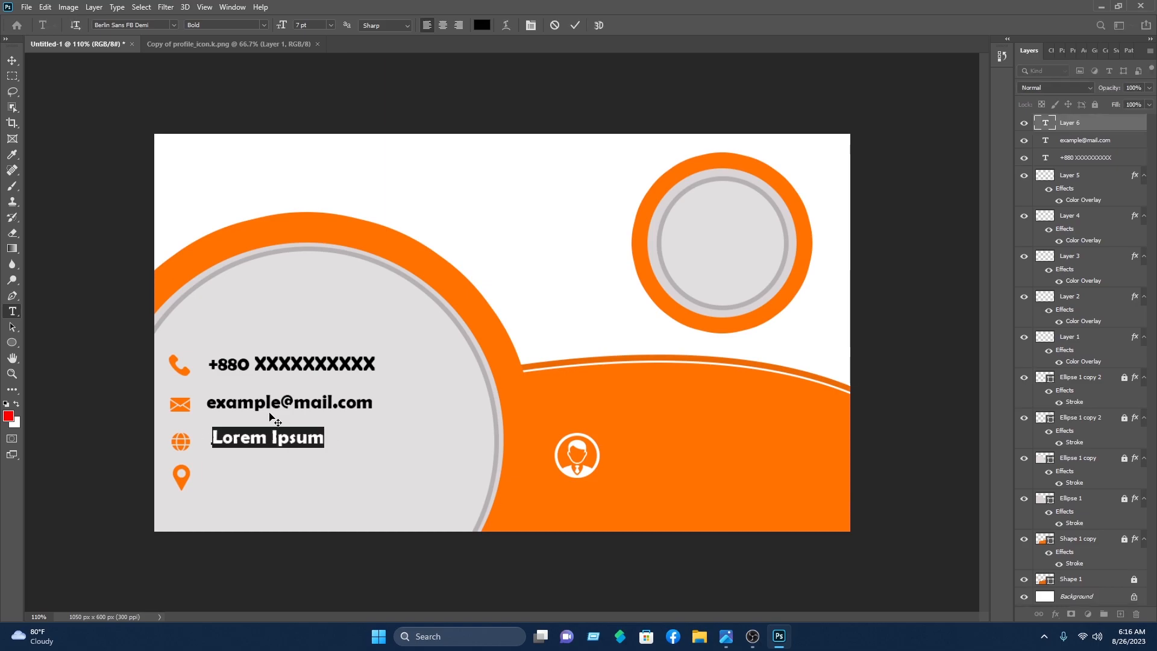
{"action": "type", "text": "www.example.com"}
{"action": "left_click", "coordinate": [575, 25]}
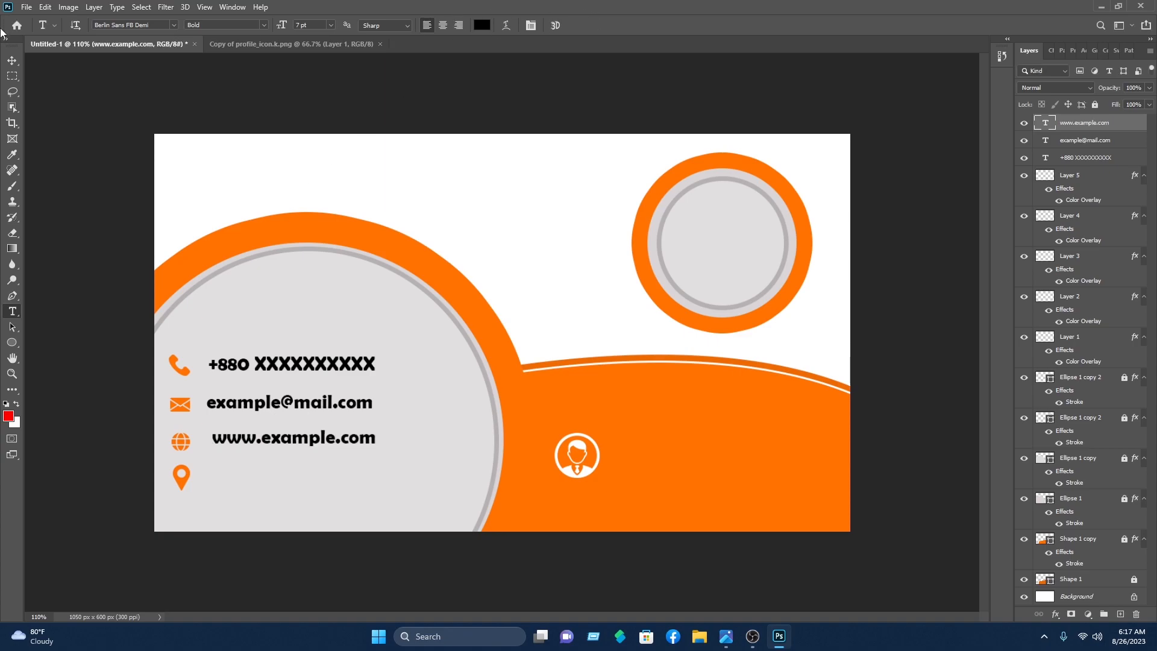
Step: Add 'Write your location' beside the pin icon and move it into line with the pin
{"action": "left_click", "coordinate": [206, 479]}
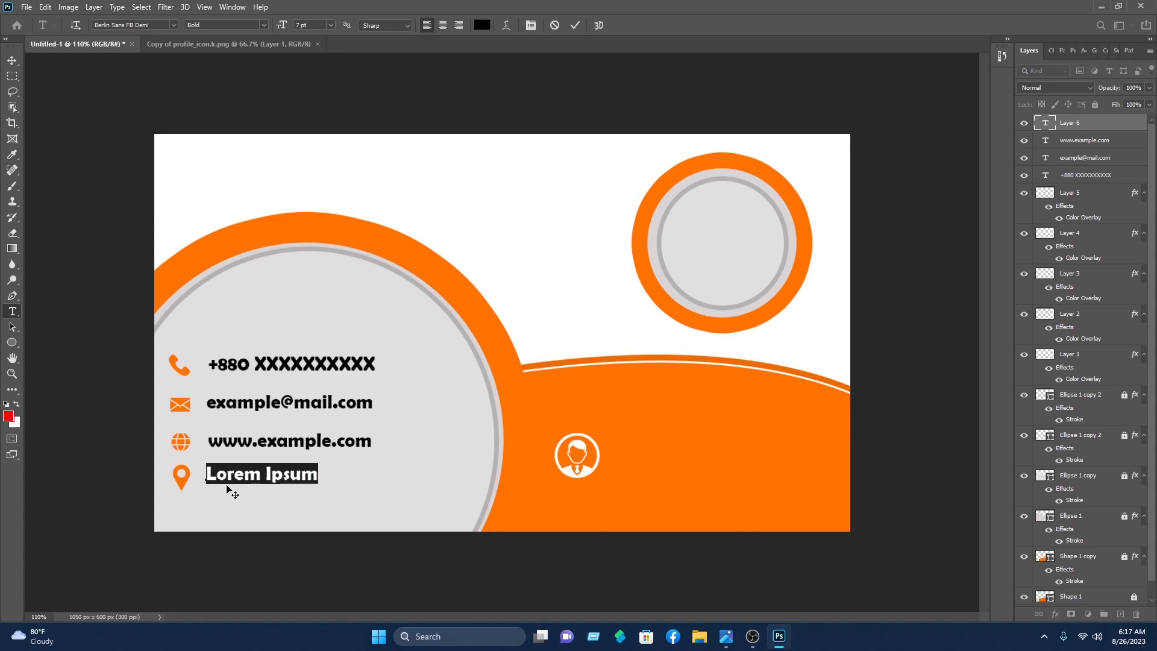
{"action": "type", "text": "w"}
{"action": "key", "text": "BackSpace"}
{"action": "type", "text": "W"}
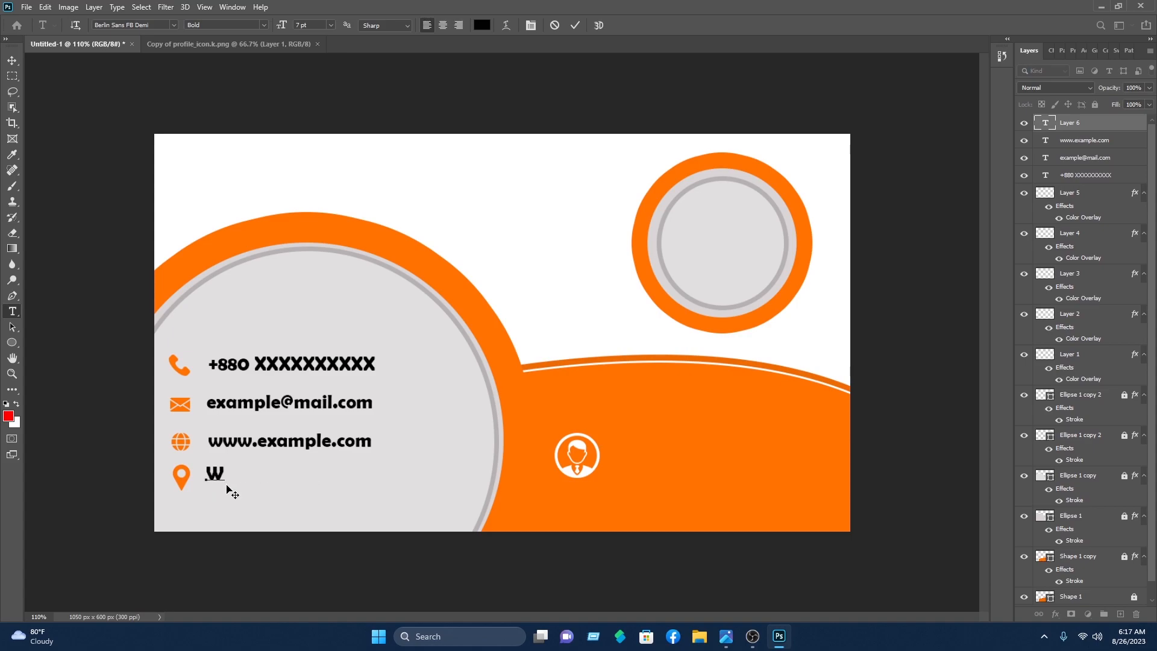
{"action": "type", "text": "rite your loc"}
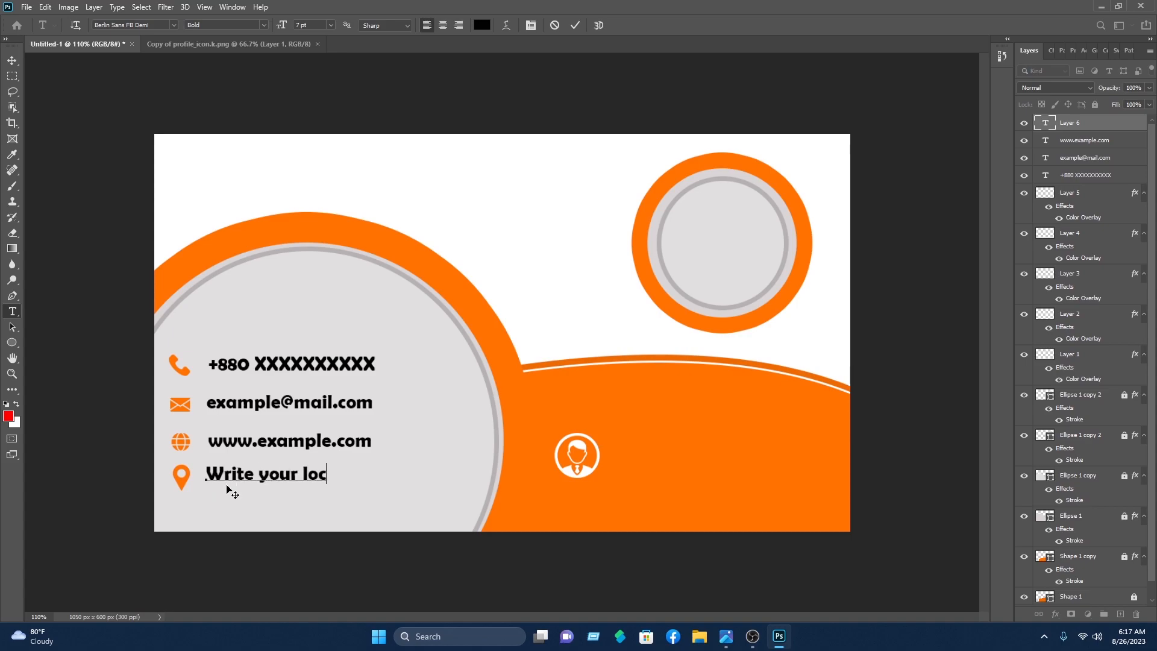
{"action": "type", "text": "ation"}
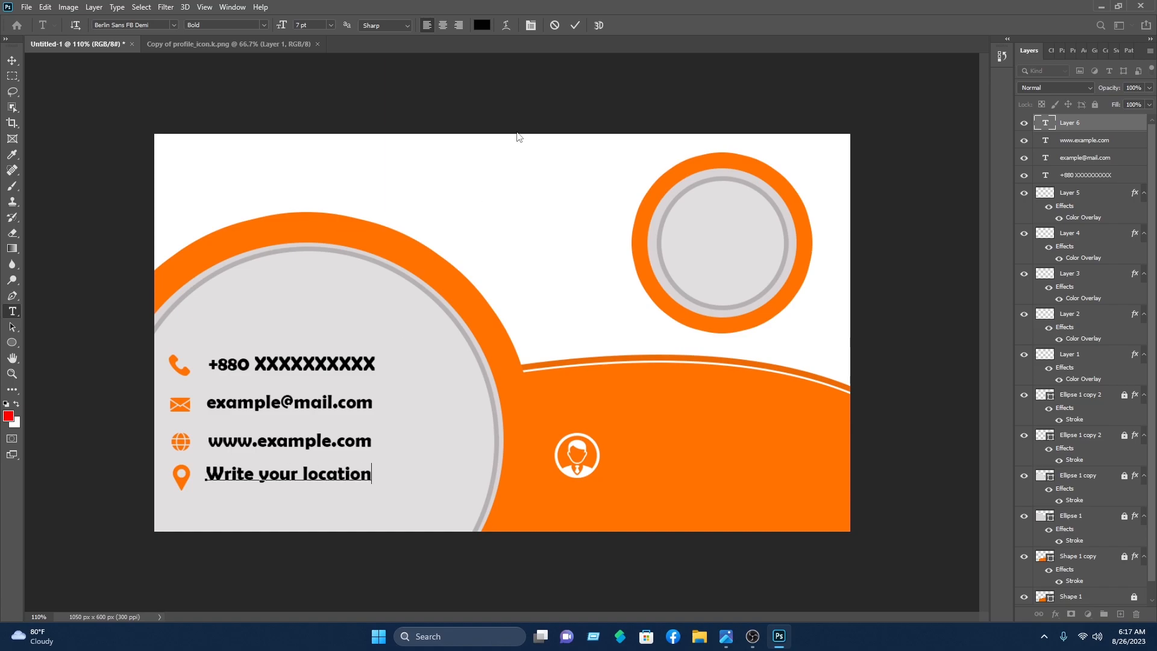
{"action": "left_click", "coordinate": [575, 24]}
{"action": "left_click", "coordinate": [12, 60]}
{"action": "left_click_drag", "start_coordinate": [255, 477], "coordinate": [251, 483]}
{"action": "left_click", "coordinate": [289, 459]}
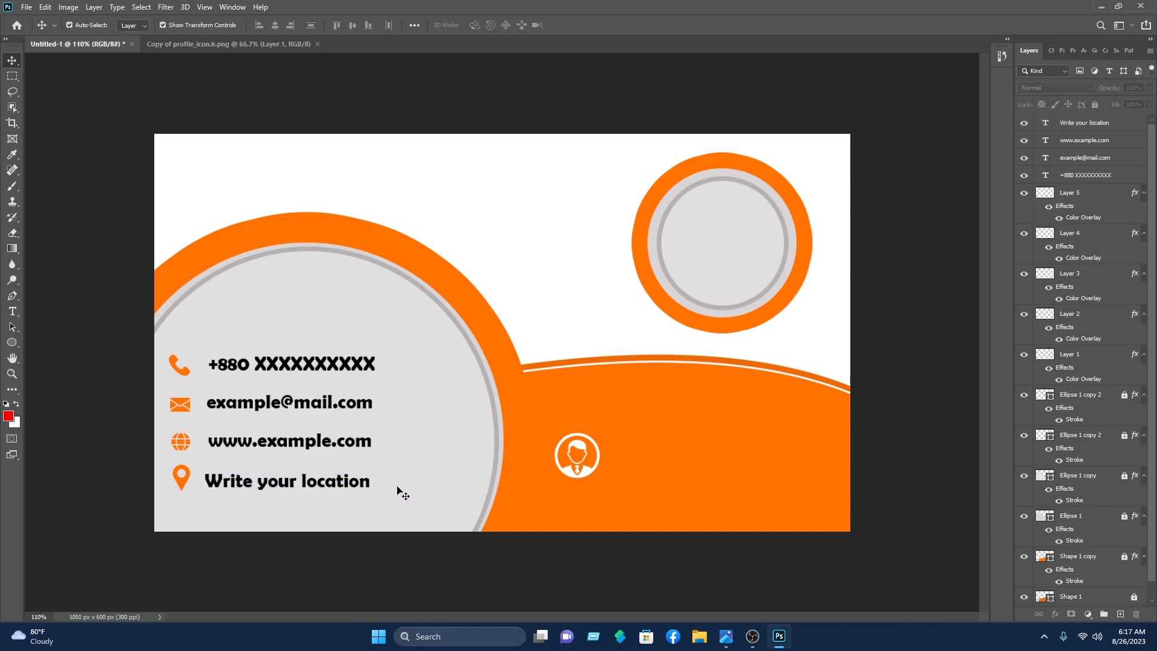
{"action": "left_click_drag", "start_coordinate": [391, 445], "coordinate": [235, 442]}
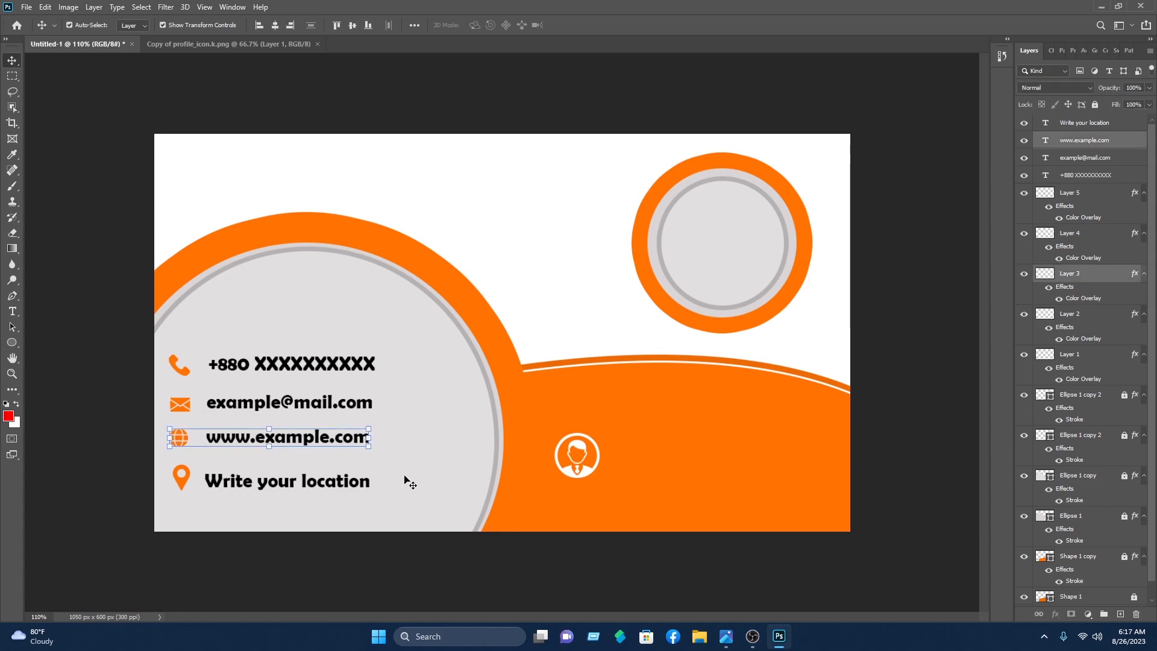
{"action": "left_click", "coordinate": [400, 482]}
{"action": "left_click_drag", "start_coordinate": [386, 480], "coordinate": [227, 481]}
{"action": "left_click", "coordinate": [253, 515]}
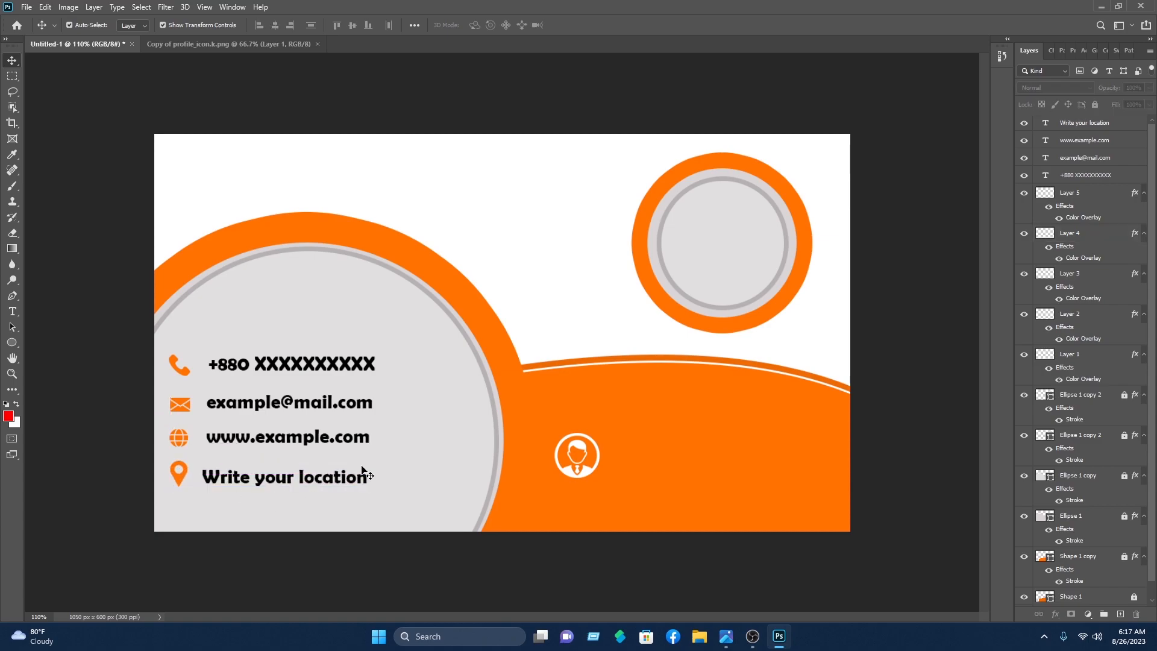
Step: Shift the whole contact block slightly right and enlarge it to about 111%
{"action": "left_click_drag", "start_coordinate": [392, 501], "coordinate": [169, 332]}
{"action": "left_click_drag", "start_coordinate": [307, 368], "coordinate": [316, 367]}
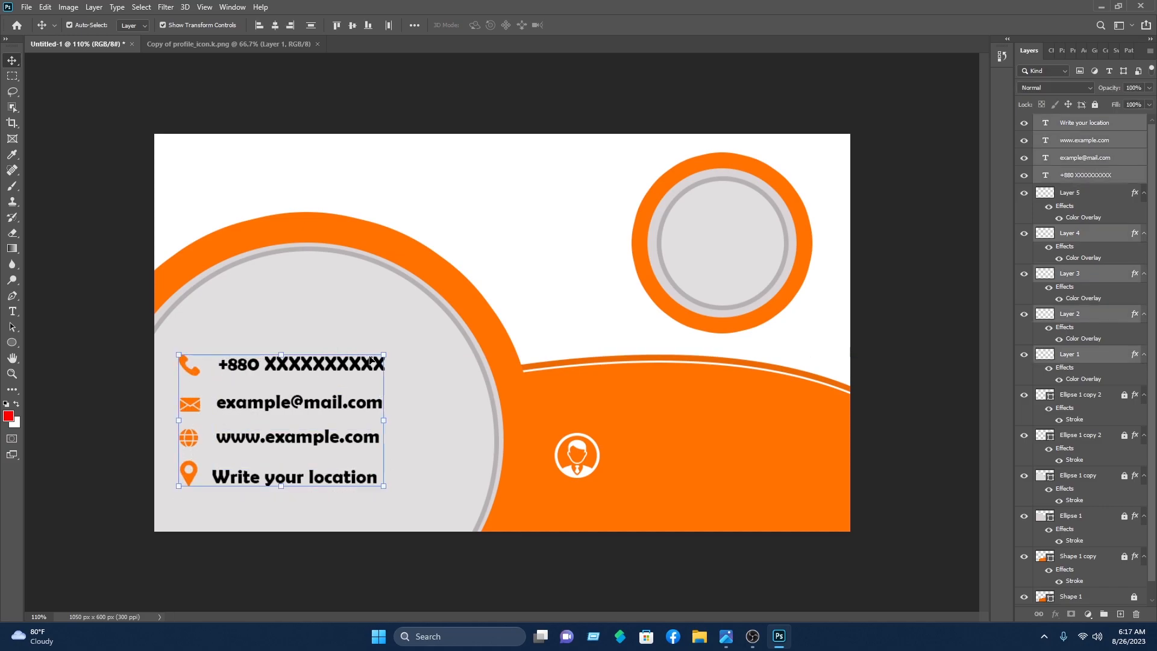
{"action": "left_click_drag", "start_coordinate": [383, 354], "coordinate": [406, 340]}
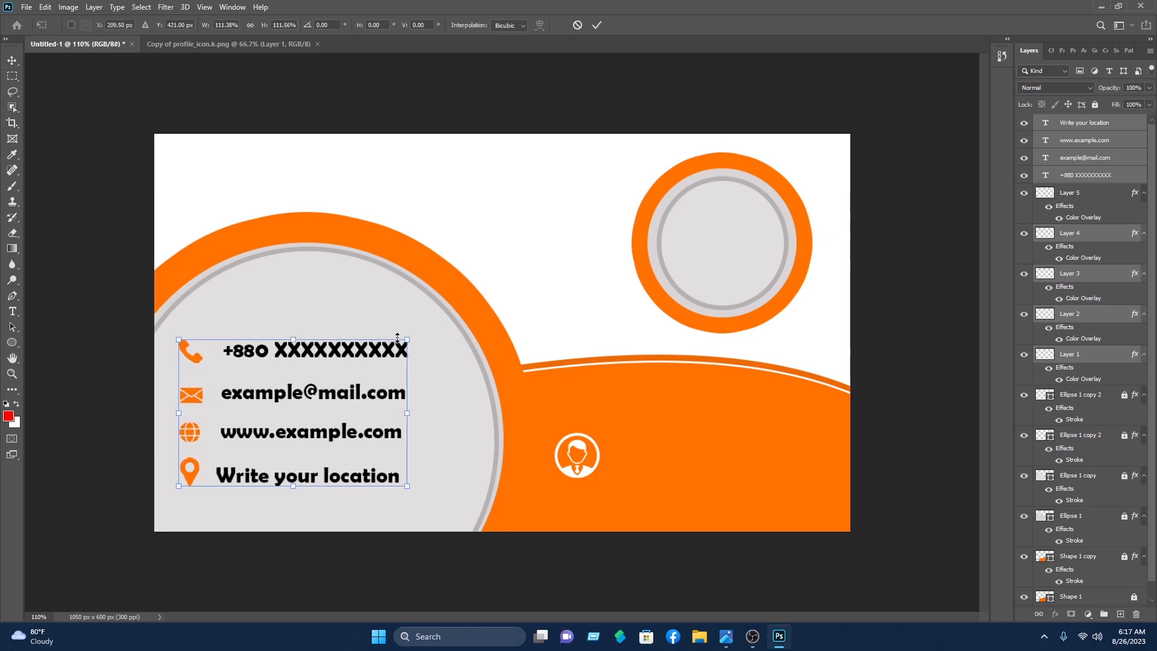
{"action": "left_click_drag", "start_coordinate": [327, 361], "coordinate": [315, 369]}
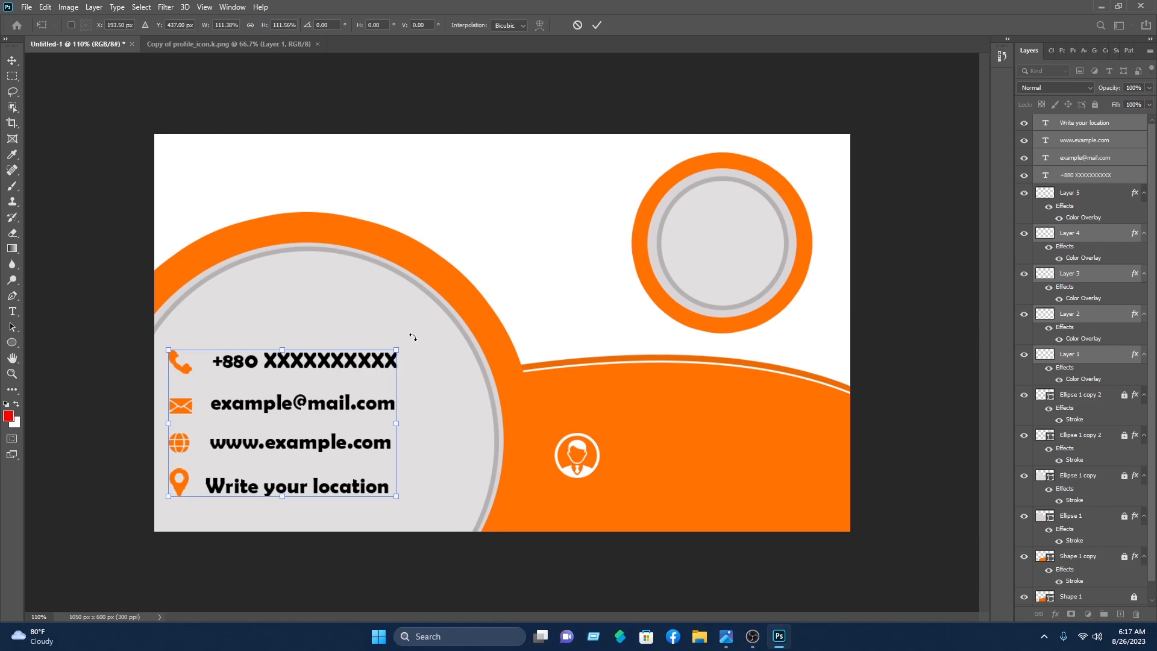
{"action": "left_click", "coordinate": [597, 26]}
{"action": "left_click", "coordinate": [554, 175]}
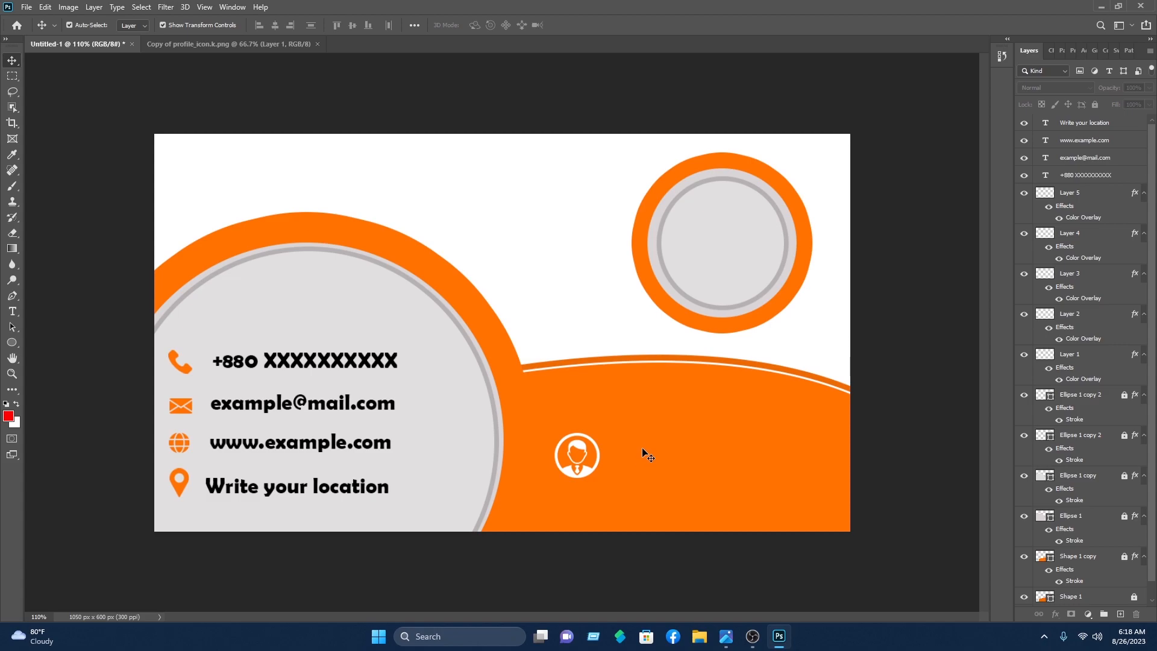
Step: Type the card owner's name beside the profile icon in white Cooper Black
{"action": "left_click", "coordinate": [13, 313]}
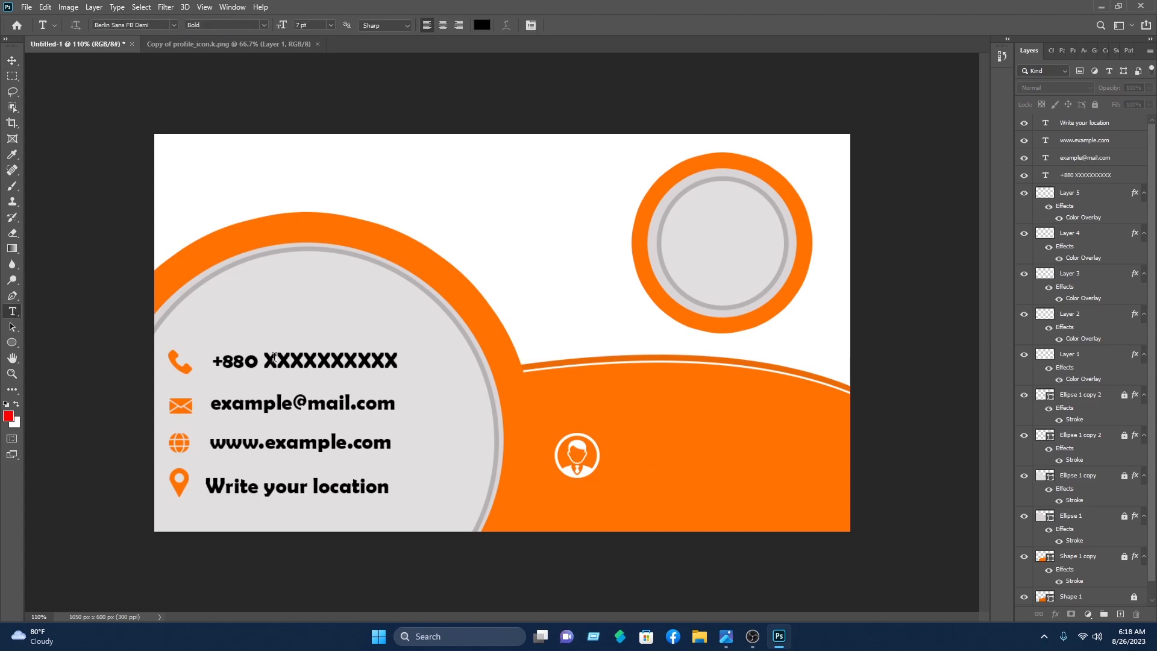
{"action": "left_click", "coordinate": [619, 456]}
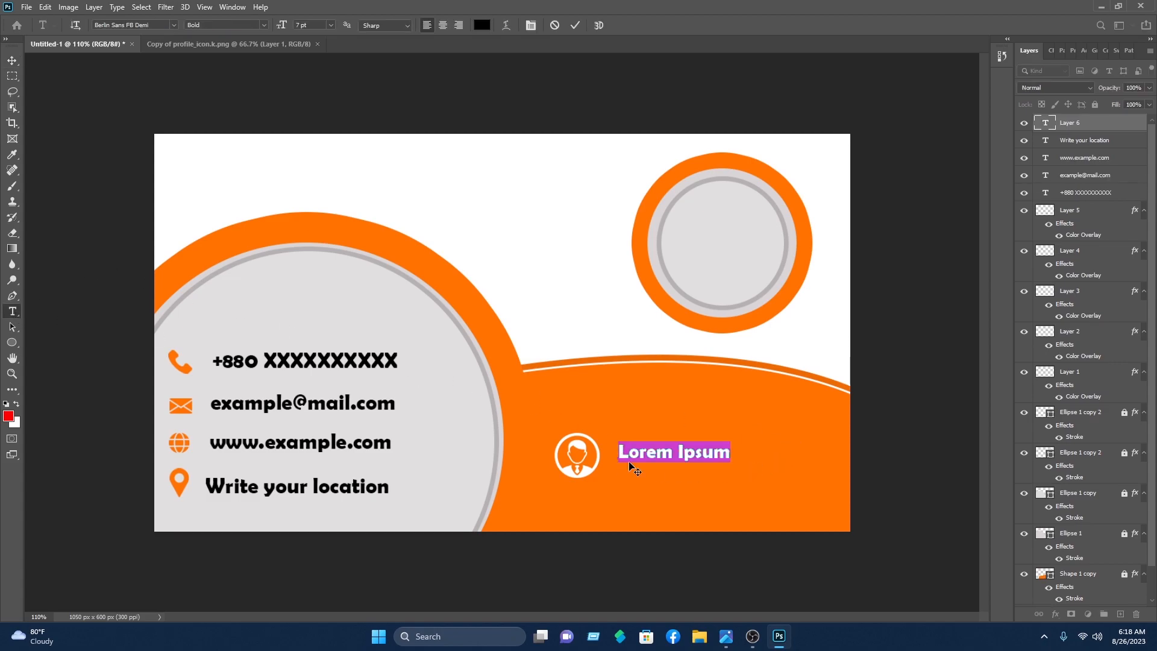
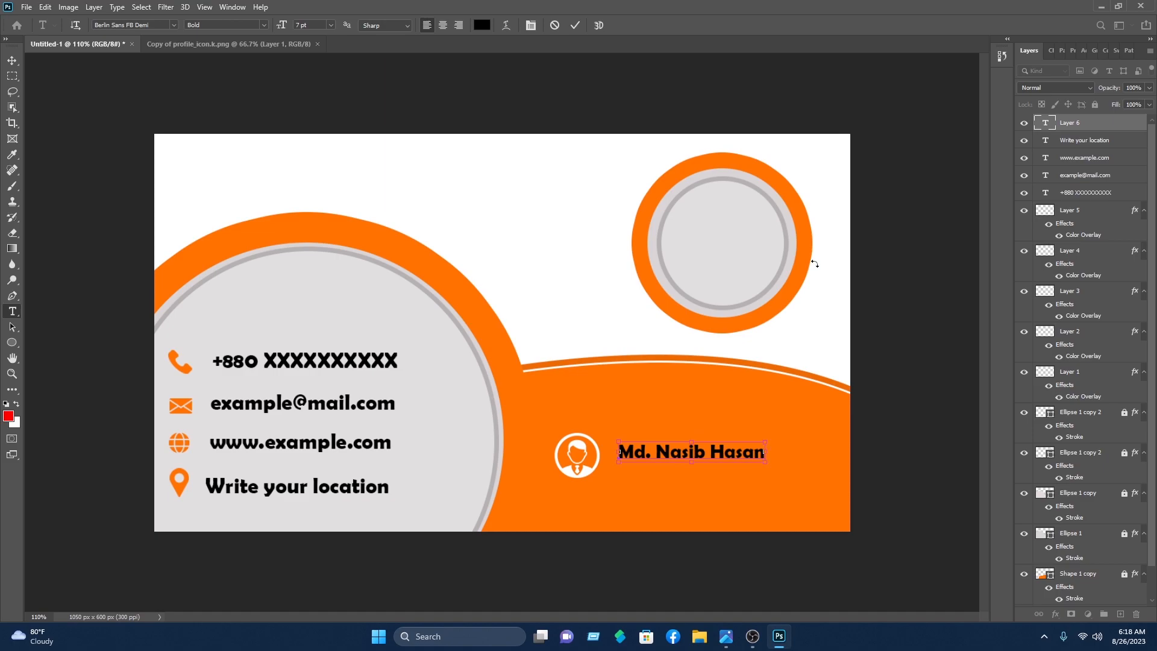
{"action": "key", "text": "ctrl+a"}
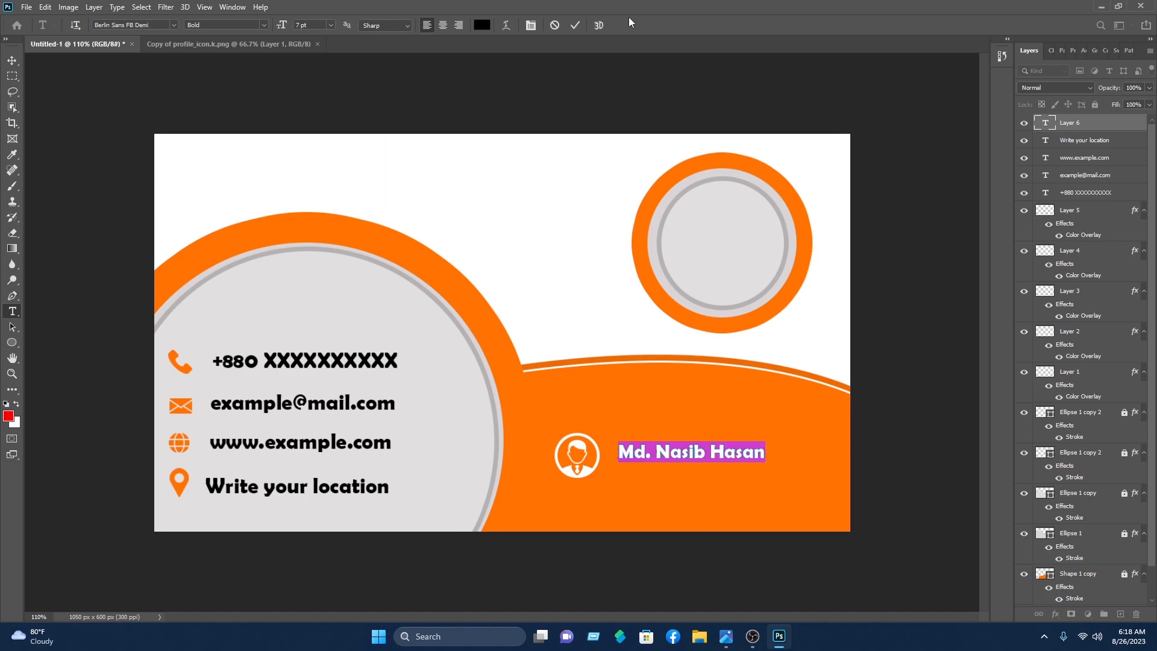
{"action": "left_click", "coordinate": [481, 26]}
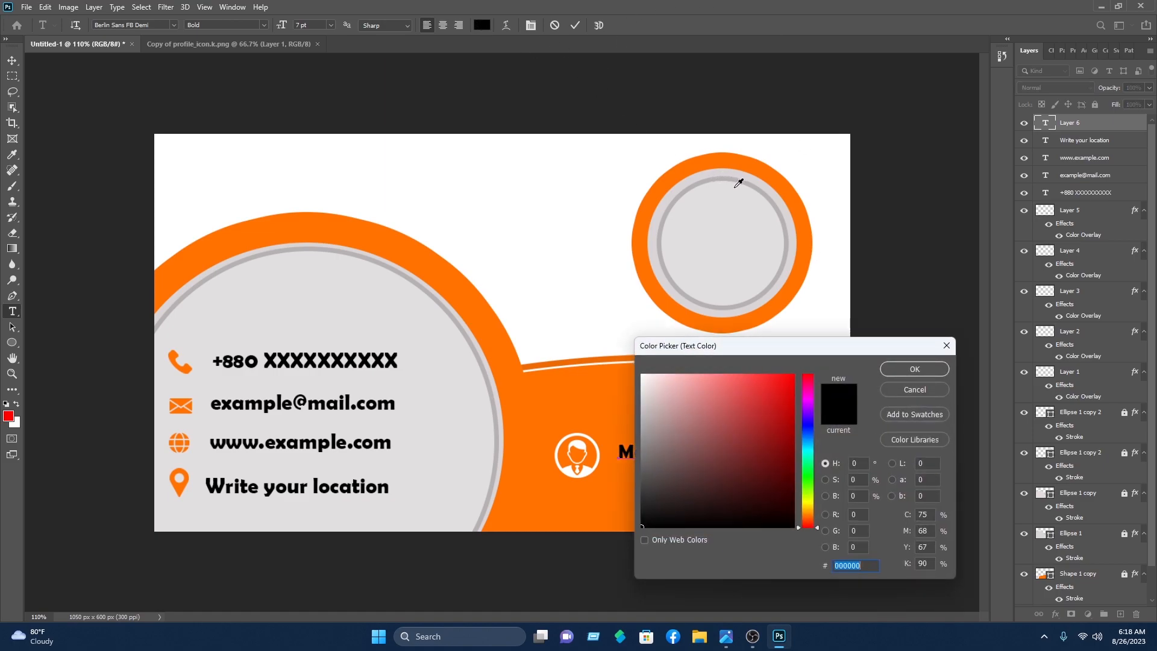
{"action": "left_click", "coordinate": [606, 364]}
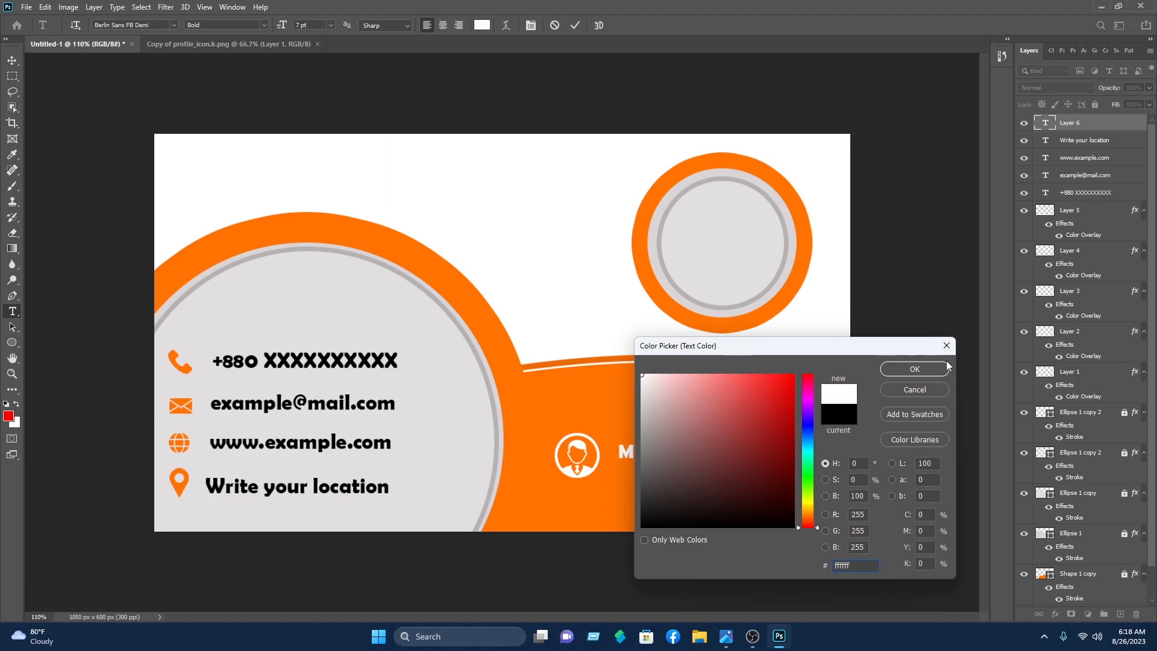
{"action": "left_click", "coordinate": [927, 369]}
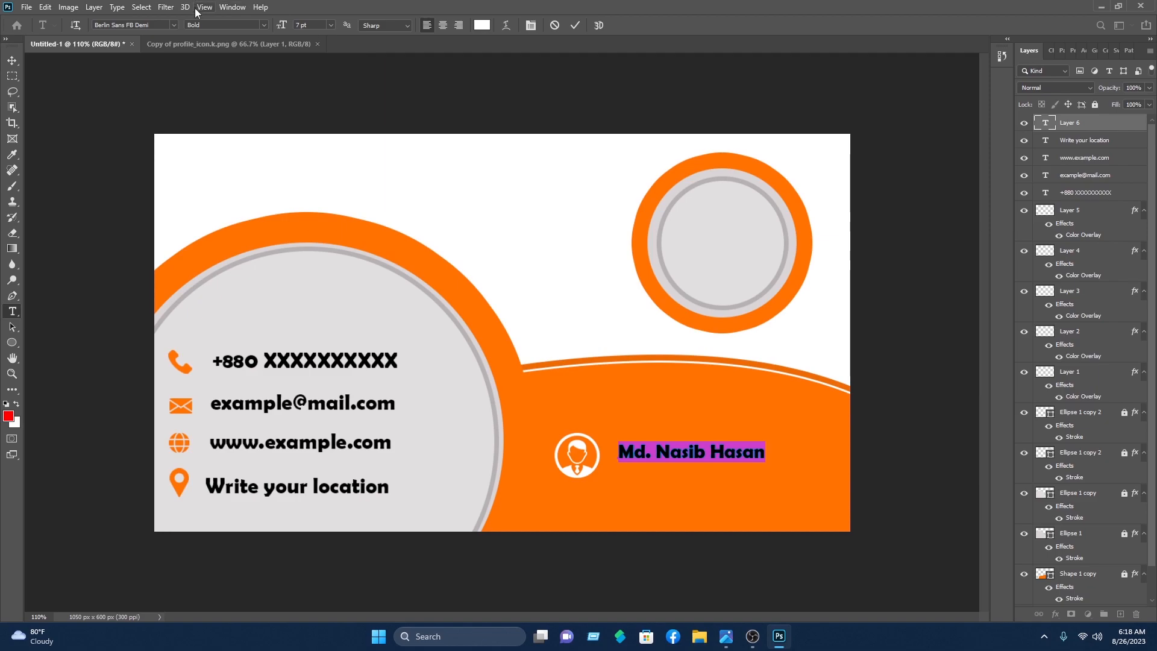
{"action": "left_click", "coordinate": [173, 25]}
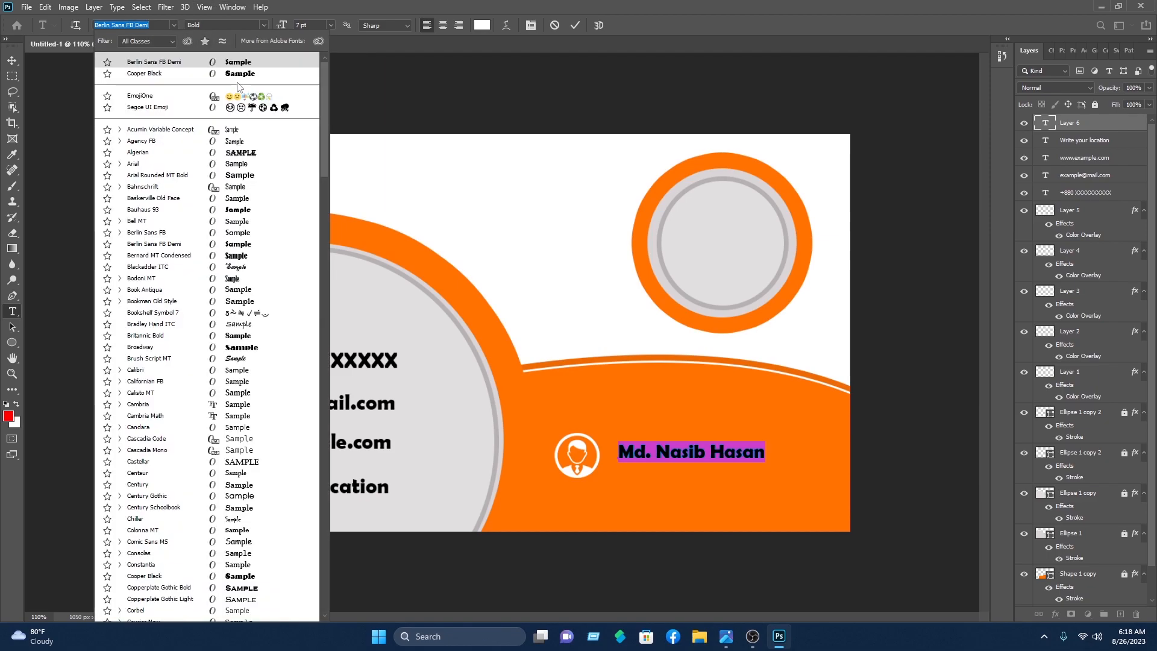
{"action": "left_click", "coordinate": [240, 75]}
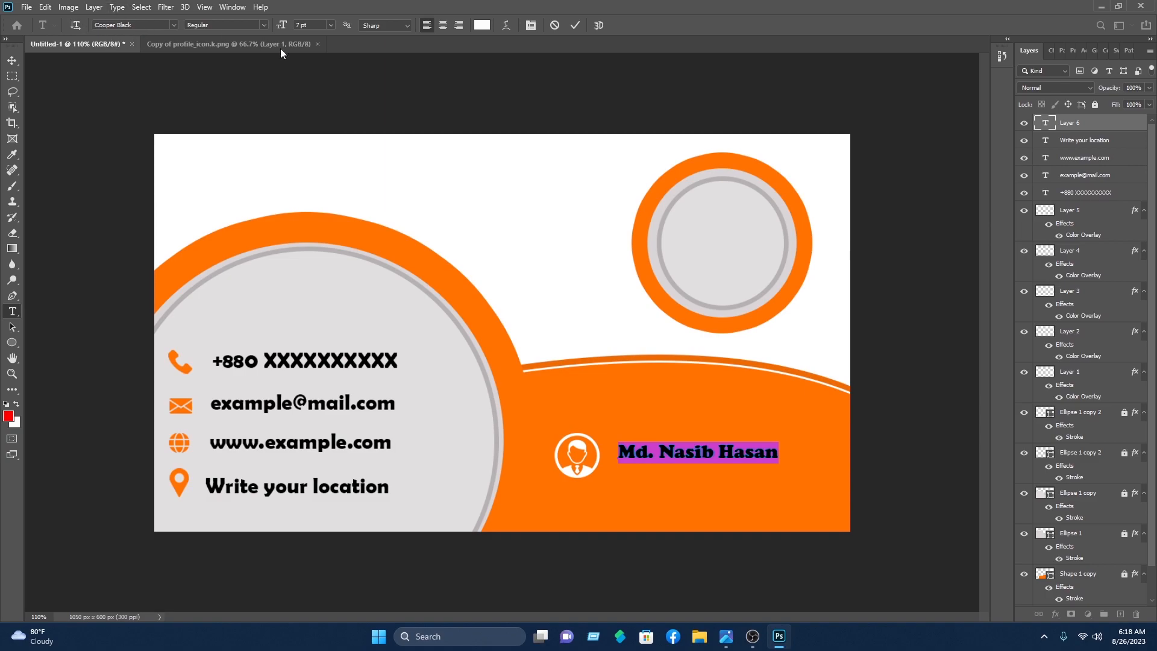
{"action": "left_click", "coordinate": [576, 25]}
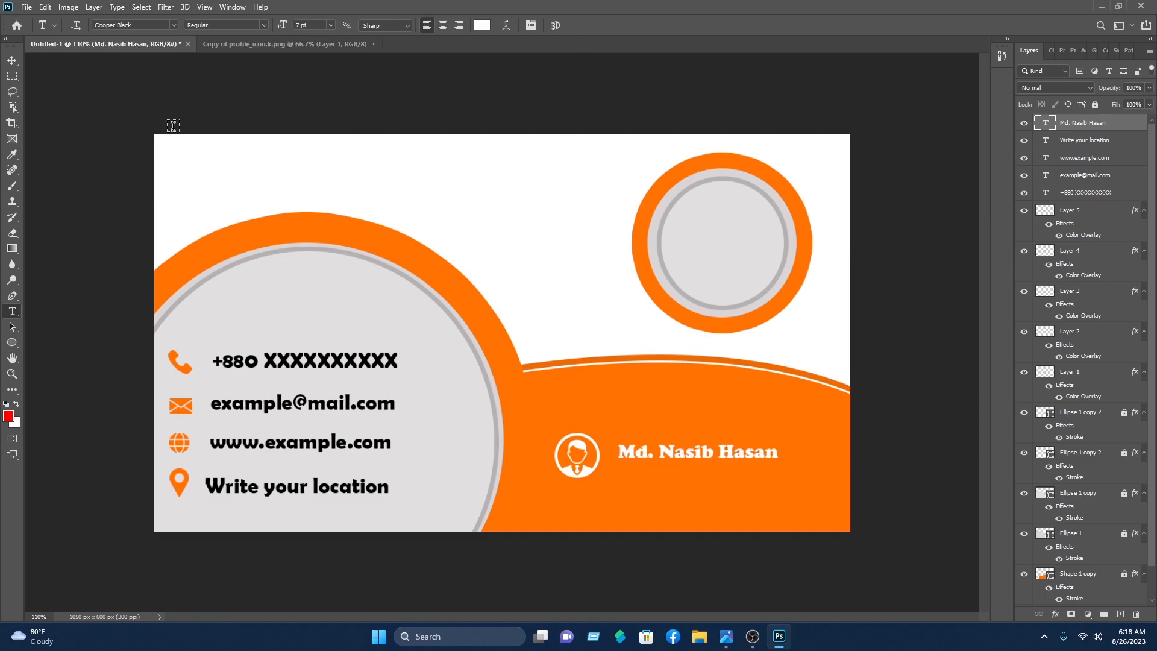
Step: Enlarge the name to about 123% and line it up with the icon
{"action": "left_click", "coordinate": [15, 61]}
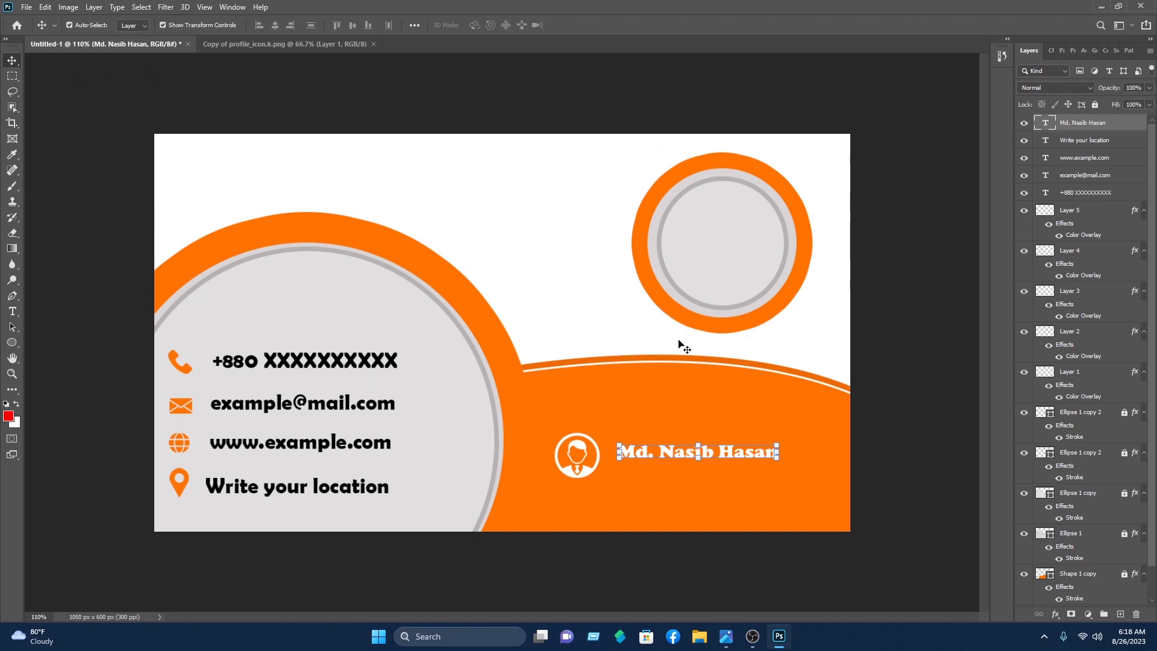
{"action": "mouse_move", "coordinate": [777, 443]}
{"action": "left_mouse_down"}
{"action": "mouse_move", "coordinate": [814, 436]}
{"action": "mouse_move", "coordinate": [769, 462]}
{"action": "mouse_move", "coordinate": [768, 450]}
{"action": "left_mouse_up"}
{"action": "key", "text": "Up"}
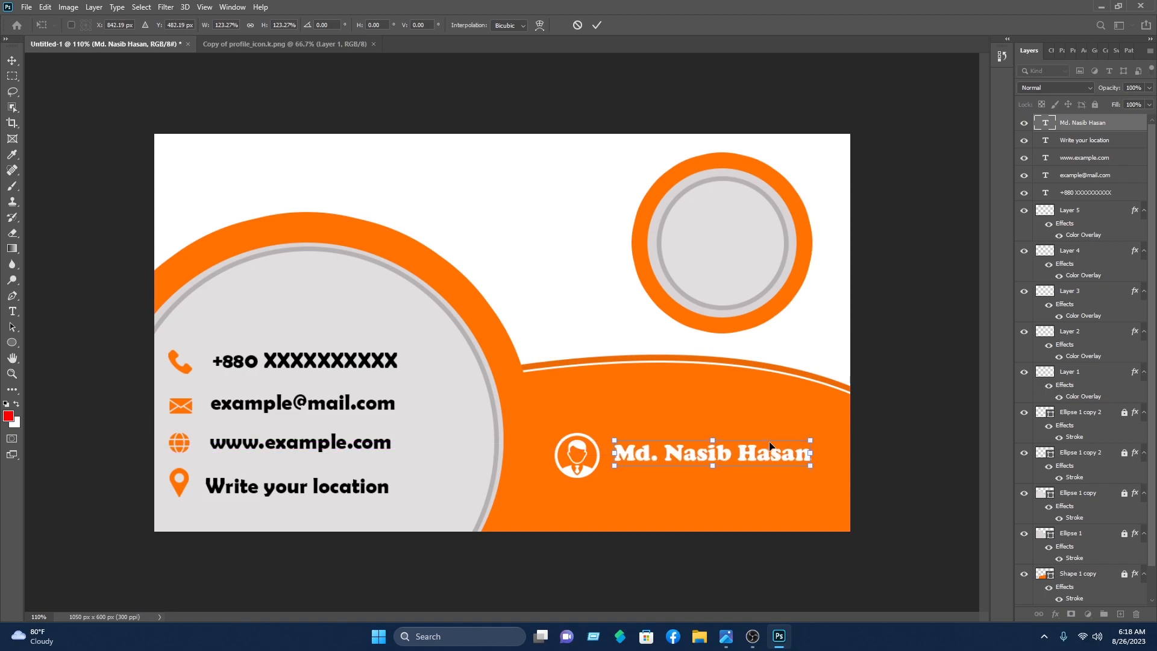
{"action": "key", "text": "Down"}
{"action": "key", "text": "Down"}
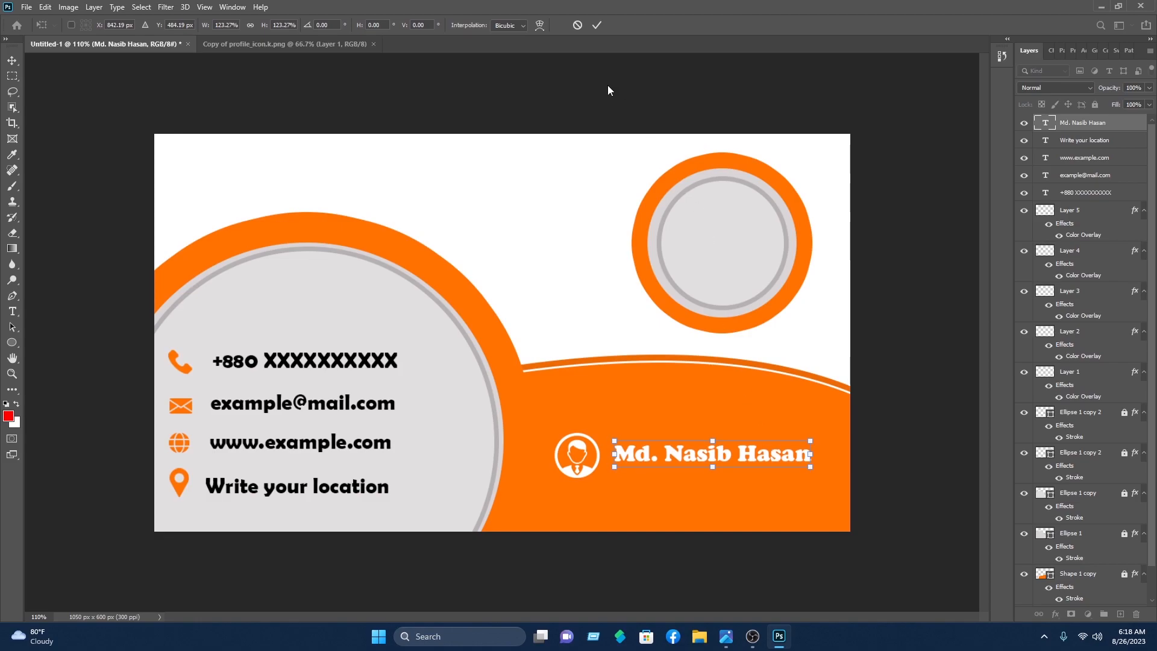
{"action": "left_click", "coordinate": [596, 25]}
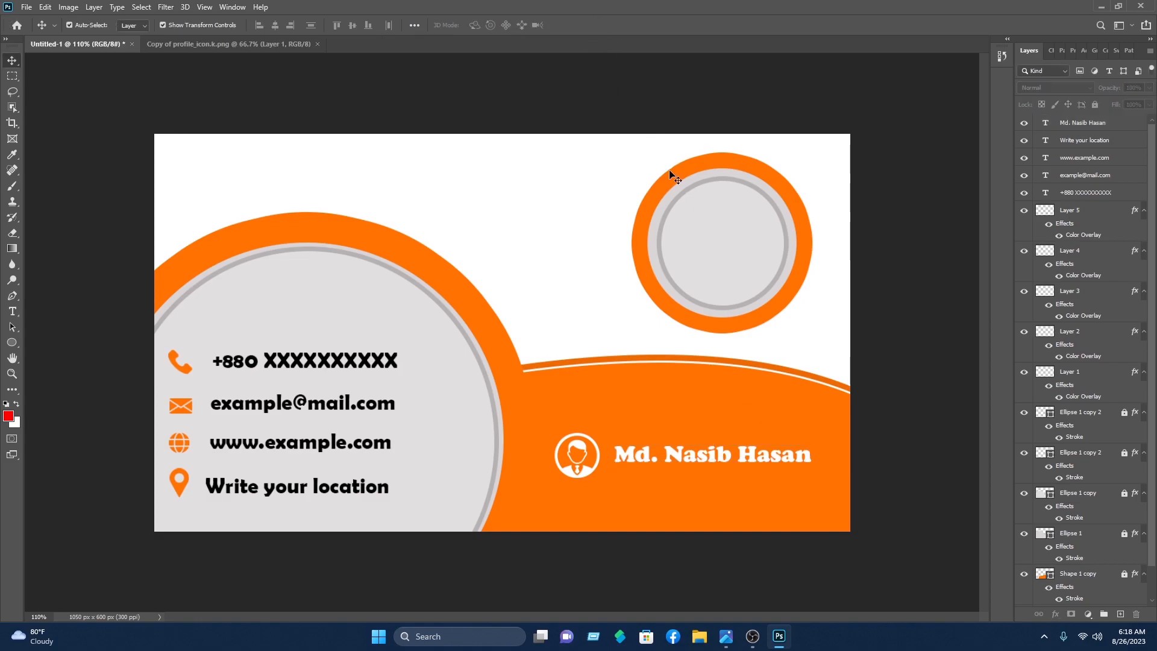
Step: Enlarge the profile icon slightly with Free Transform
{"action": "left_click", "coordinate": [591, 468]}
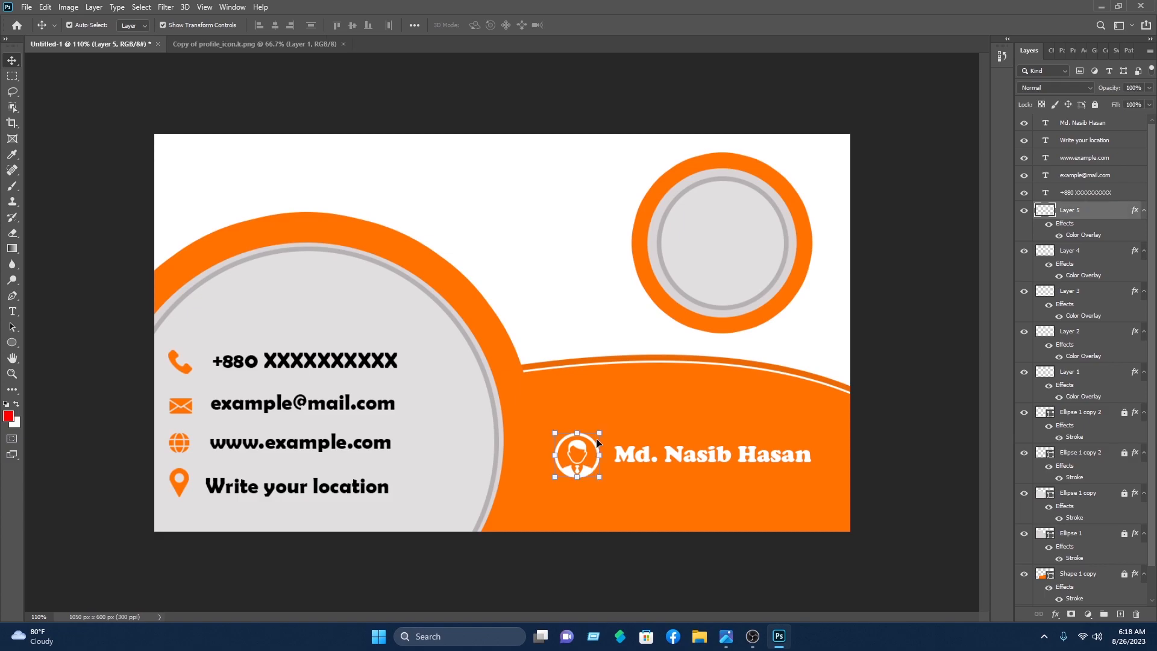
{"action": "left_click_drag", "start_coordinate": [598, 433], "coordinate": [598, 439]}
{"action": "left_click", "coordinate": [597, 25]}
{"action": "left_click", "coordinate": [614, 95]}
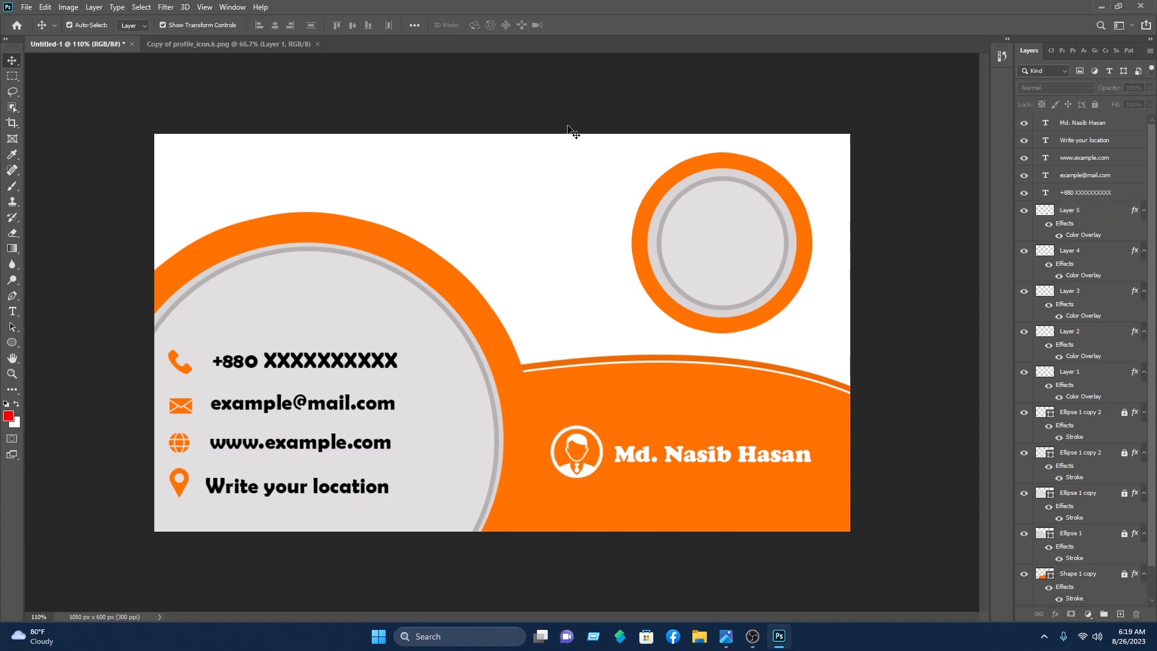
Step: Unlock the Ellipse 1 layer and its three copies
{"action": "left_click", "coordinate": [1124, 533]}
{"action": "left_click", "coordinate": [1123, 492]}
{"action": "left_click", "coordinate": [1124, 453]}
{"action": "left_click", "coordinate": [1124, 413]}
Step: Duplicate the grey ringed circle as Ellipse 1 copy 3, shrunk and centred on the profile icon
{"action": "left_click", "coordinate": [734, 245]}
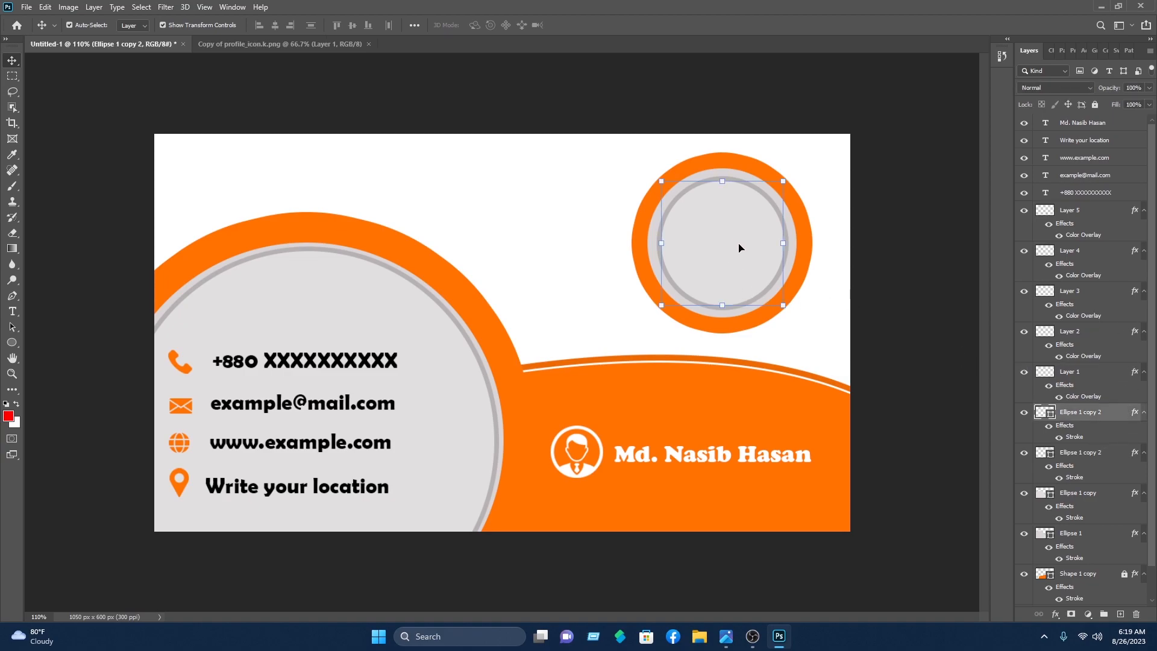
{"action": "left_click_drag", "start_coordinate": [746, 245], "coordinate": [606, 454]}
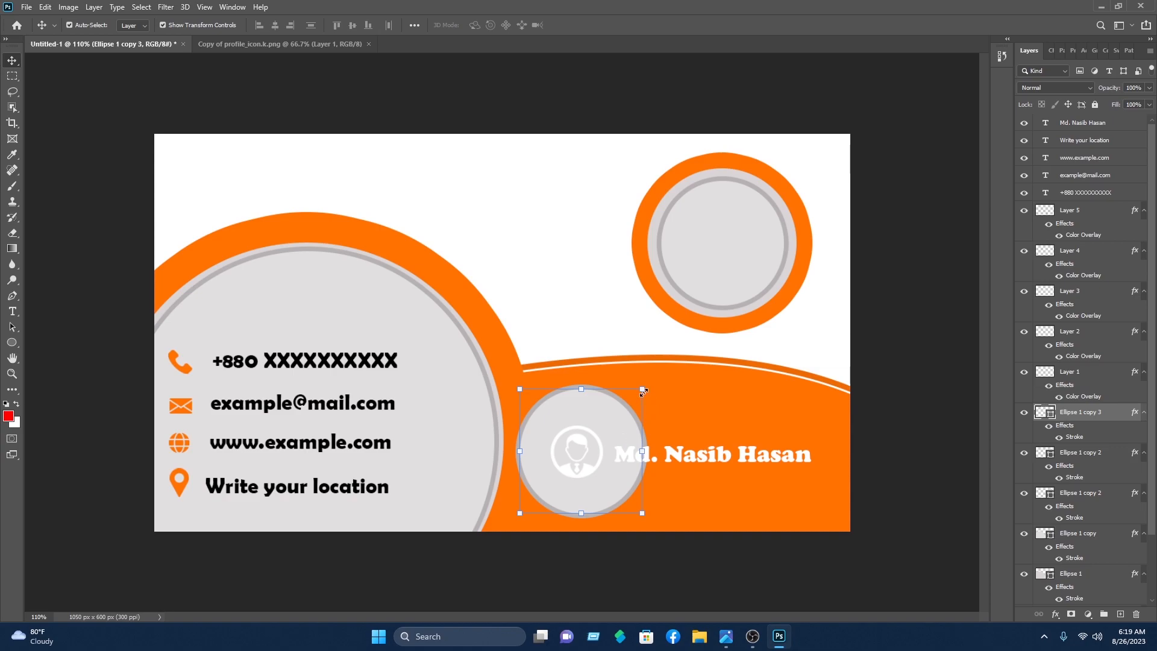
{"action": "left_click_drag", "start_coordinate": [643, 390], "coordinate": [628, 405]}
{"action": "left_click_drag", "start_coordinate": [608, 432], "coordinate": [582, 468]}
{"action": "key", "text": "Down"}
{"action": "key", "text": "Right"}
{"action": "key", "text": "Left"}
{"action": "key", "text": "Up"}
{"action": "key", "text": "Return"}
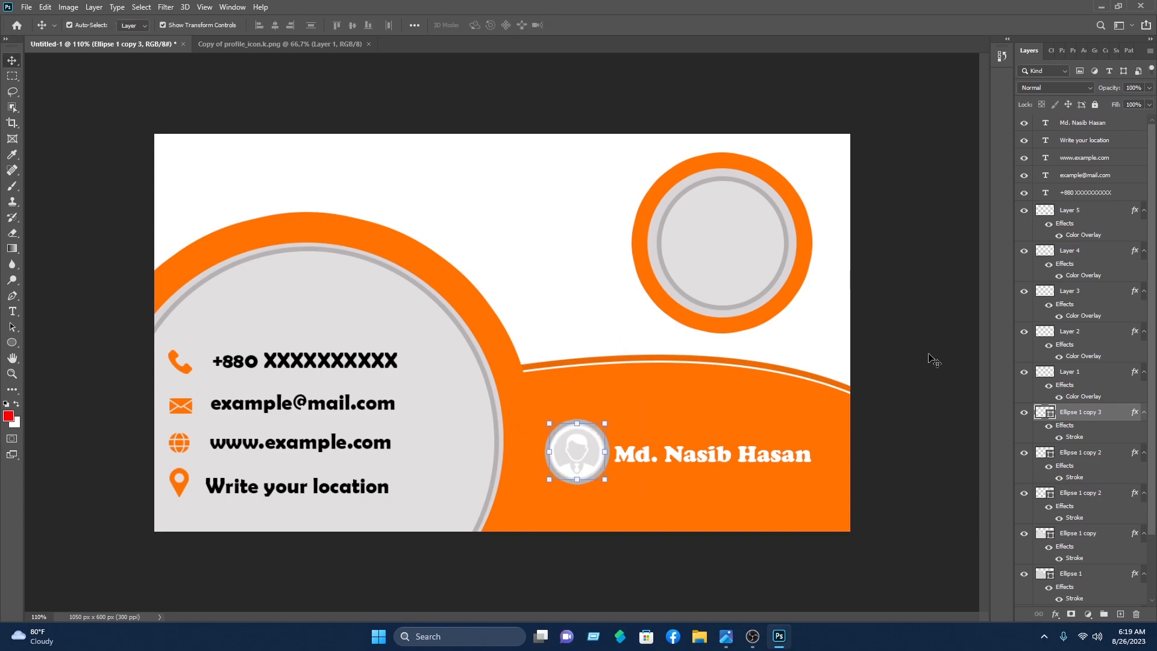
{"action": "left_click", "coordinate": [901, 343]}
{"action": "left_click", "coordinate": [592, 468]}
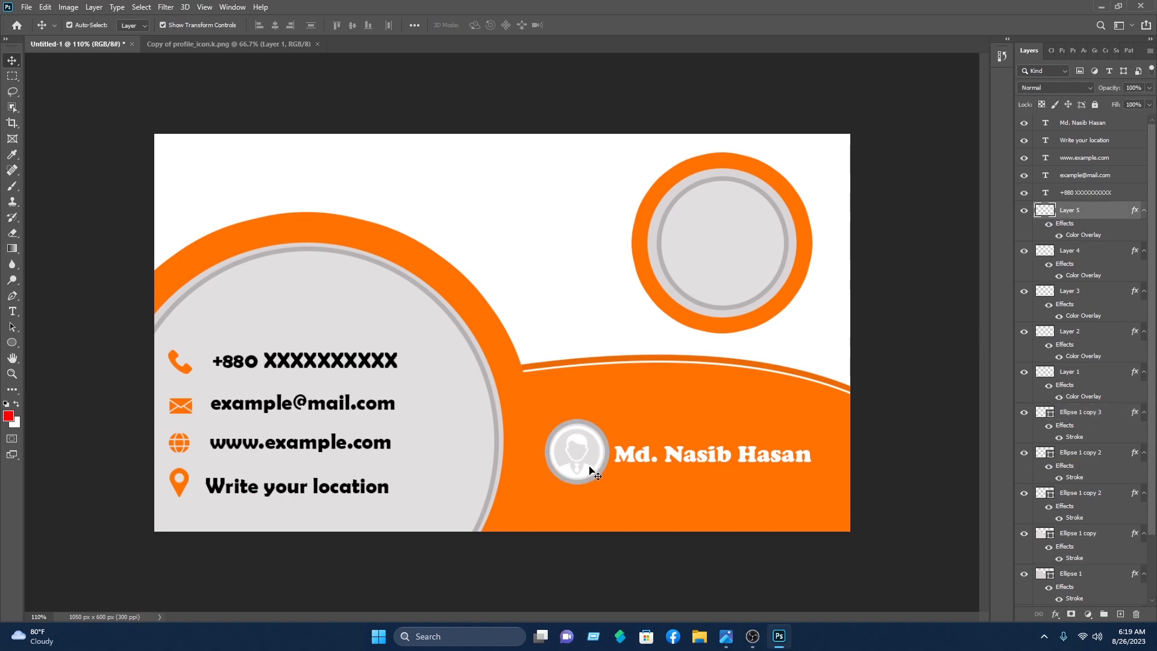
Step: Give the profile icon a Color Overlay of the card's orange (#ff7200)
{"action": "right_click", "coordinate": [1086, 215]}
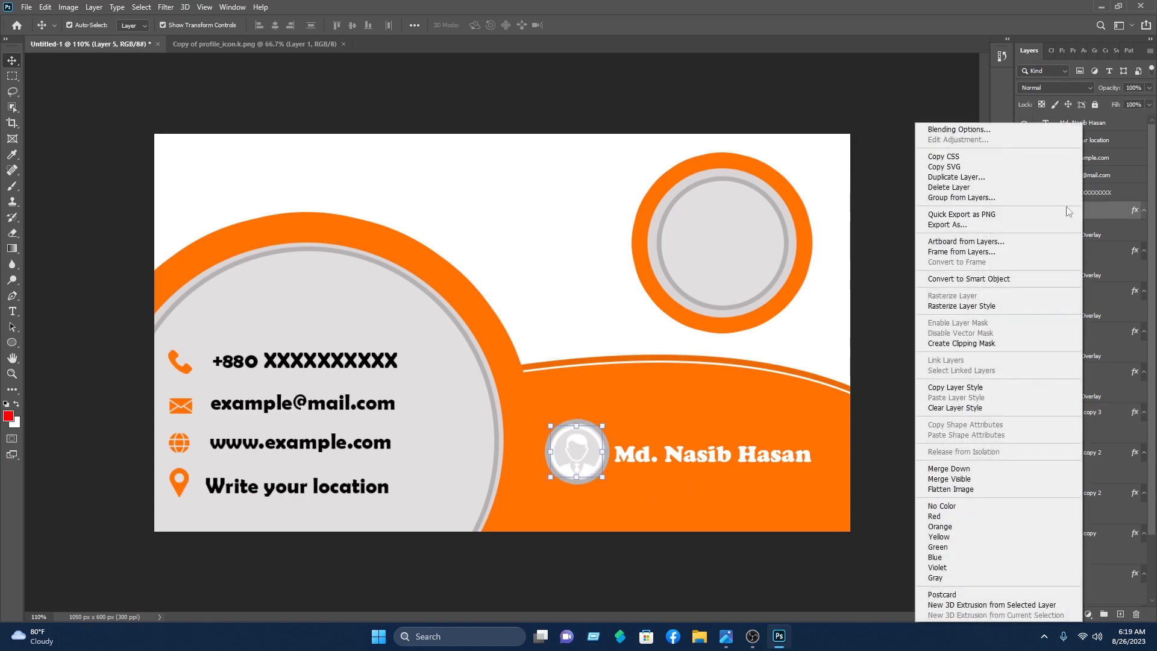
{"action": "left_click", "coordinate": [978, 129]}
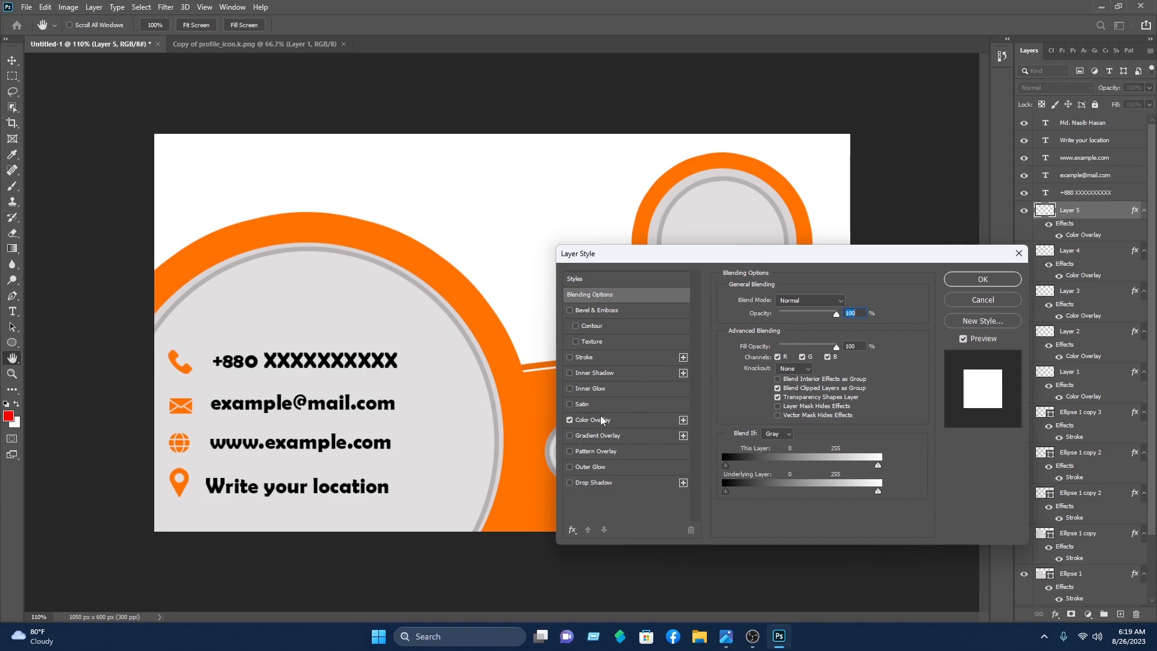
{"action": "left_click", "coordinate": [596, 419]}
{"action": "left_click_drag", "start_coordinate": [724, 258], "coordinate": [313, 103]}
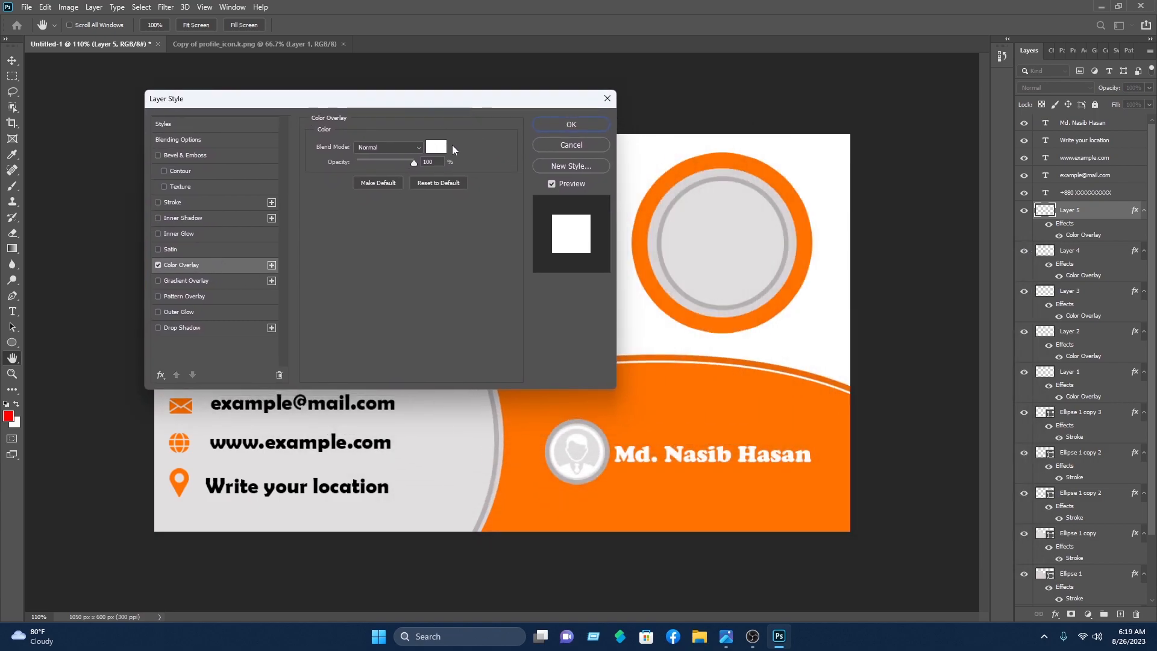
{"action": "left_click", "coordinate": [427, 146]}
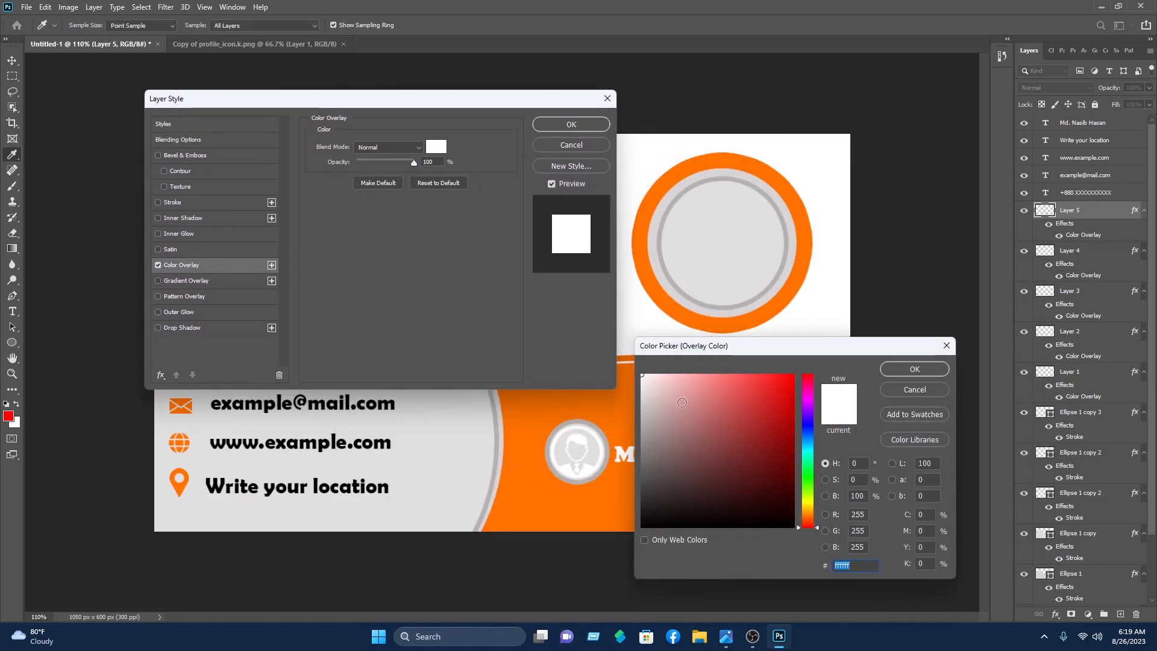
{"action": "left_click", "coordinate": [785, 297]}
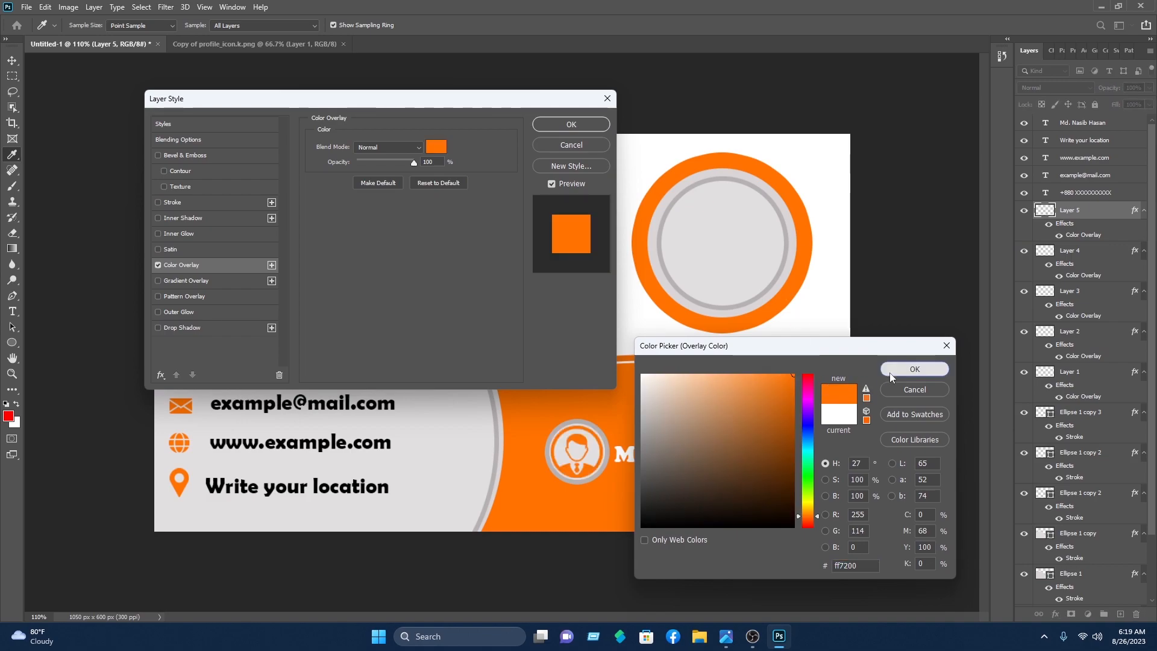
{"action": "left_click", "coordinate": [897, 369]}
{"action": "key", "text": "v"}
{"action": "left_click", "coordinate": [571, 125]}
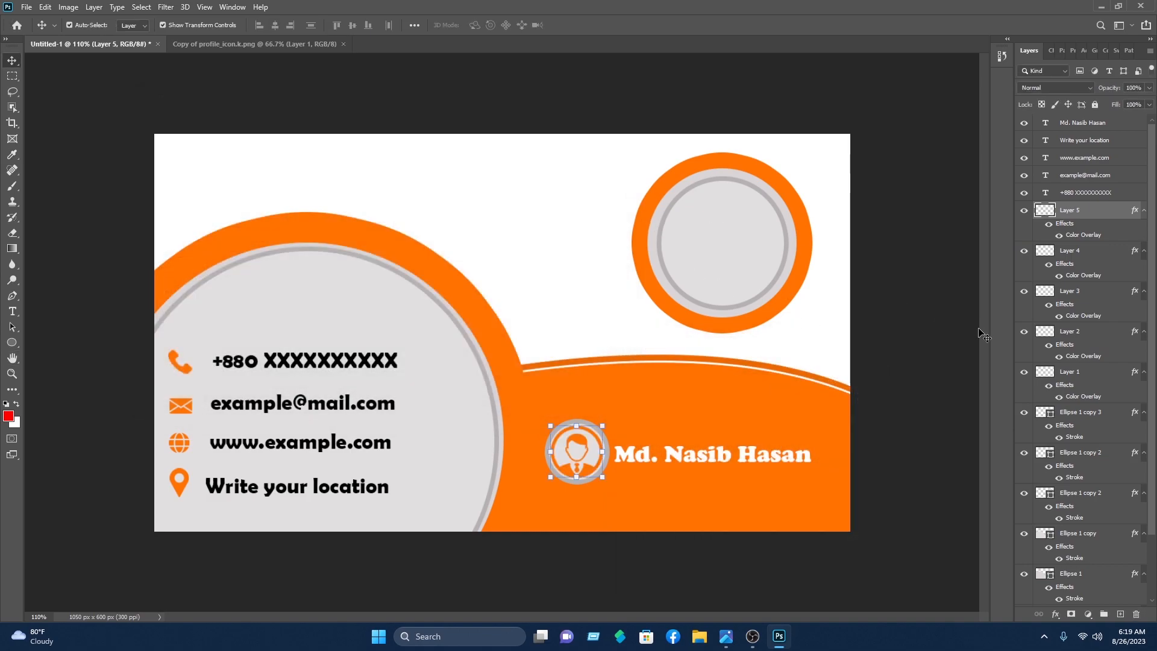
{"action": "key", "text": "ctrl+0"}
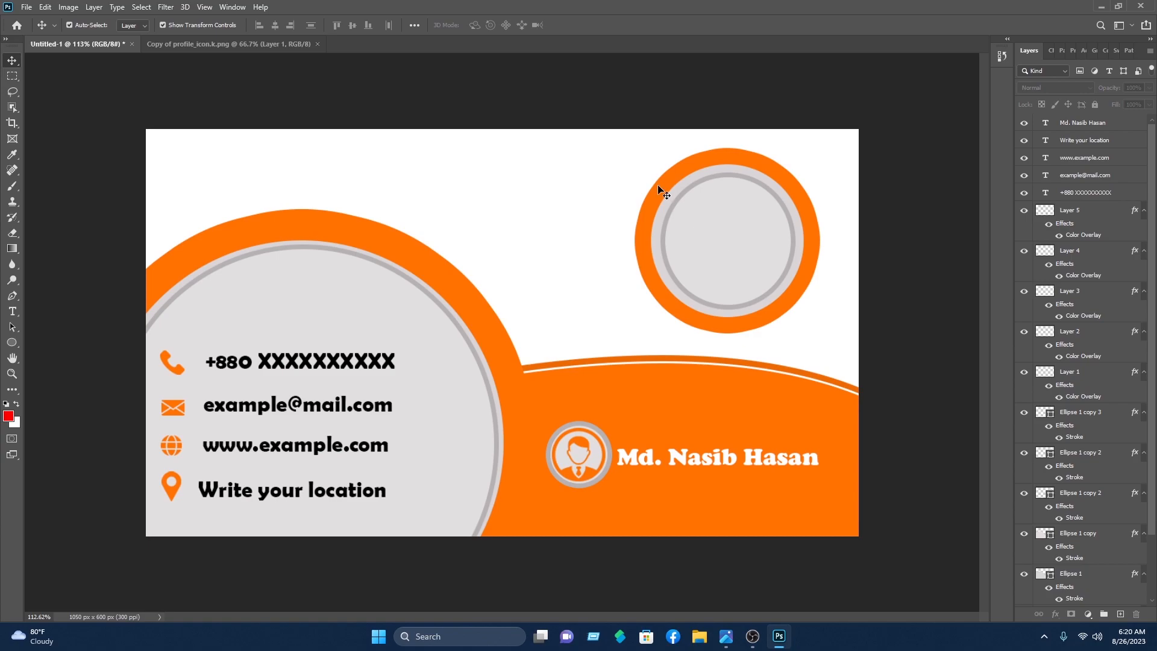